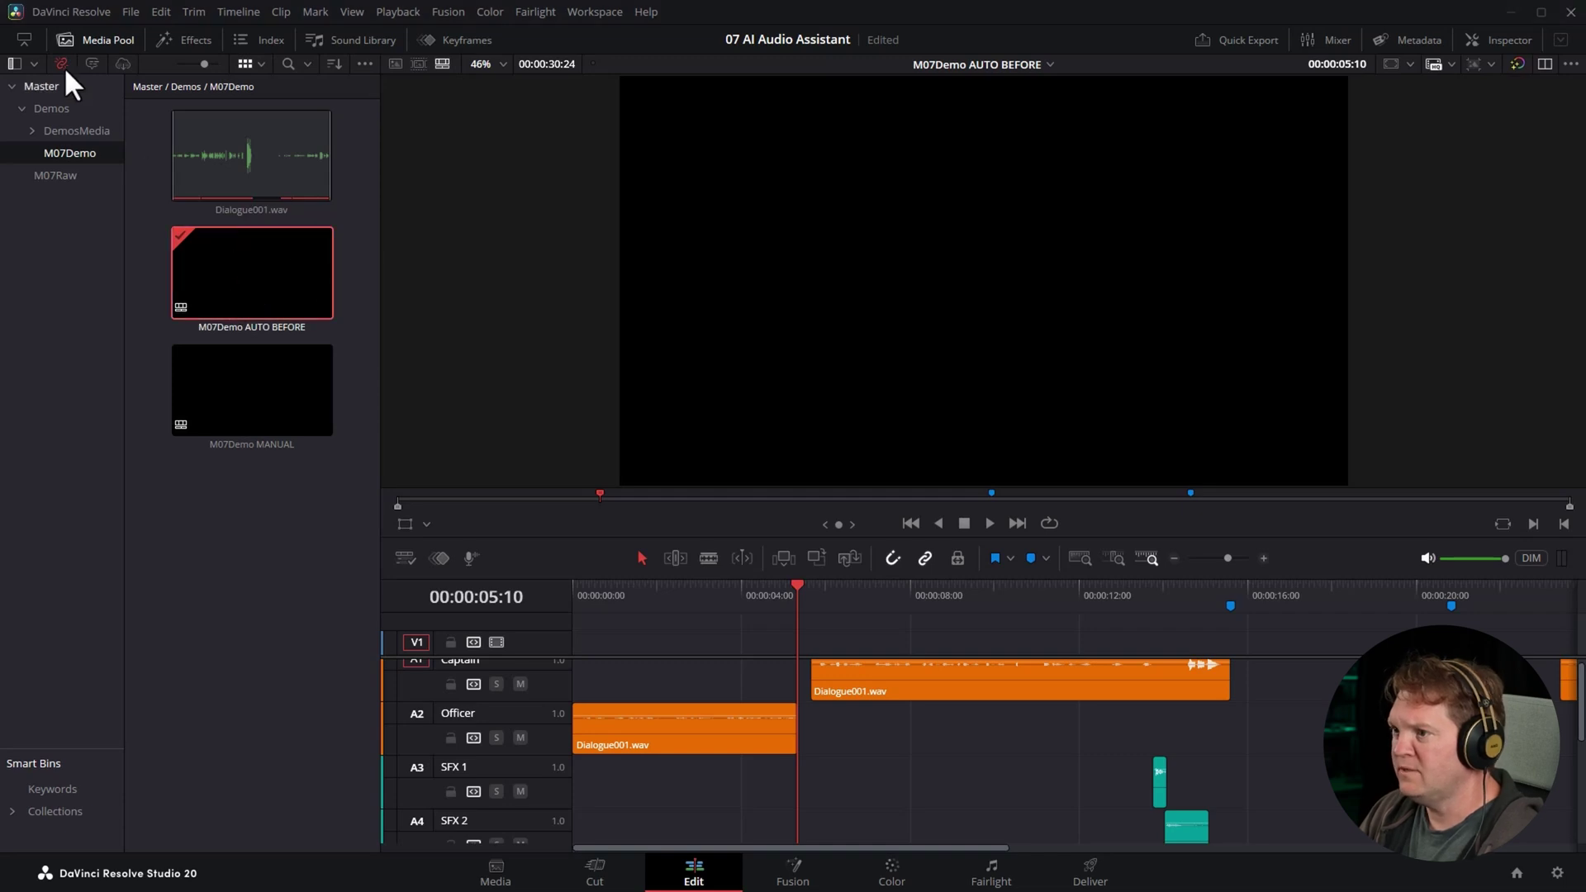
Hide the Media Pool so the M07Demo AUTO BEFORE timeline gets more room
left_click(64, 39)
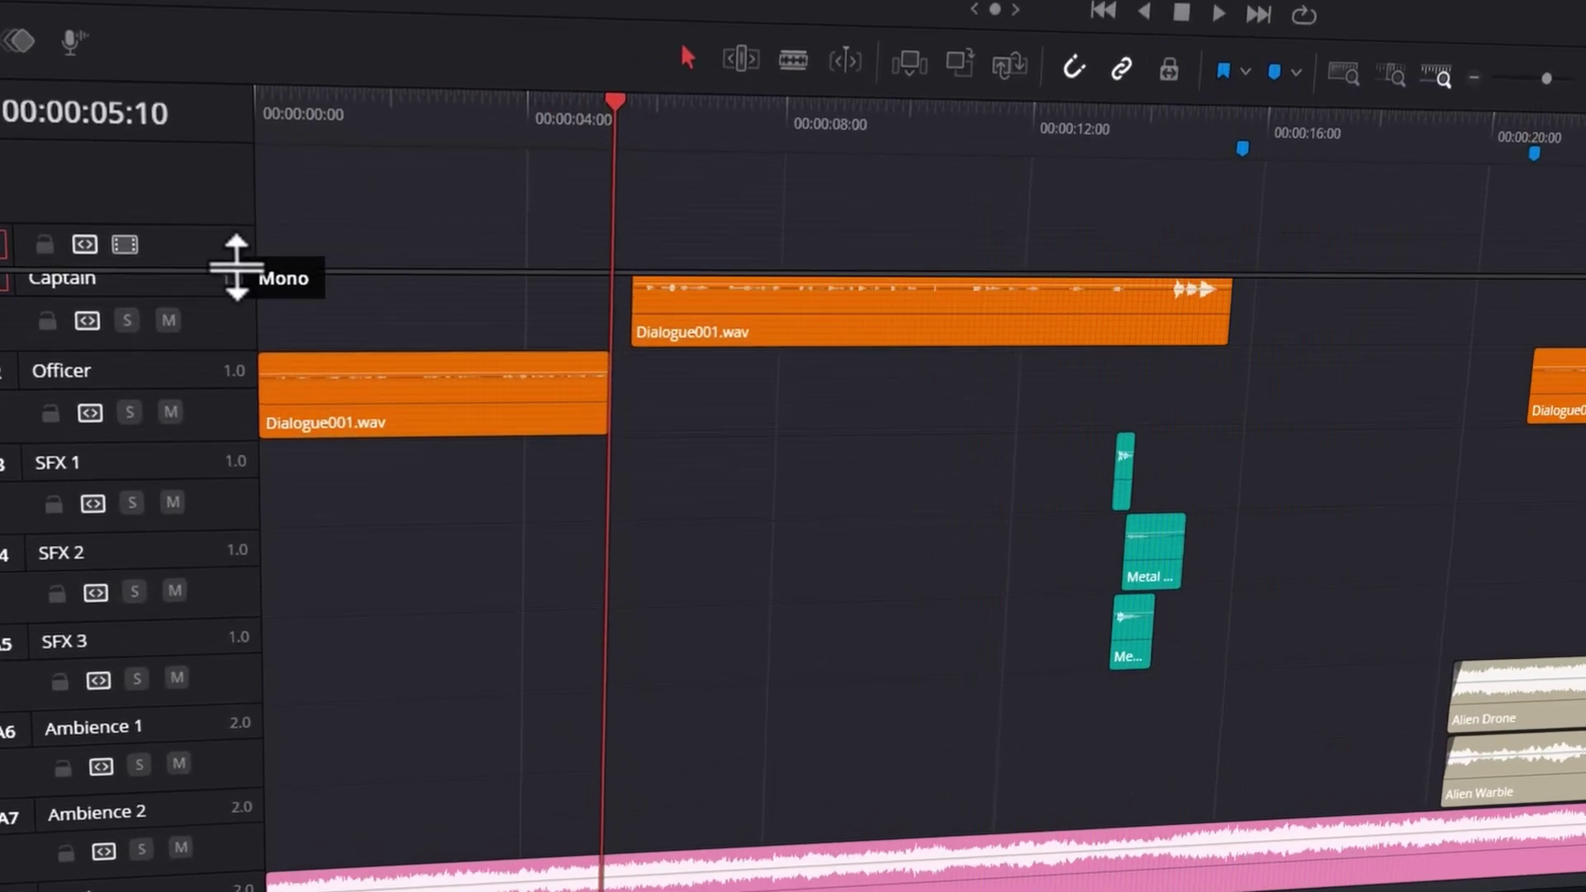
Raise the video/audio divider and step through the track names from Captain onward
left_click_drag(203, 382, 196, 333)
scroll(499, 438, "down", 2)
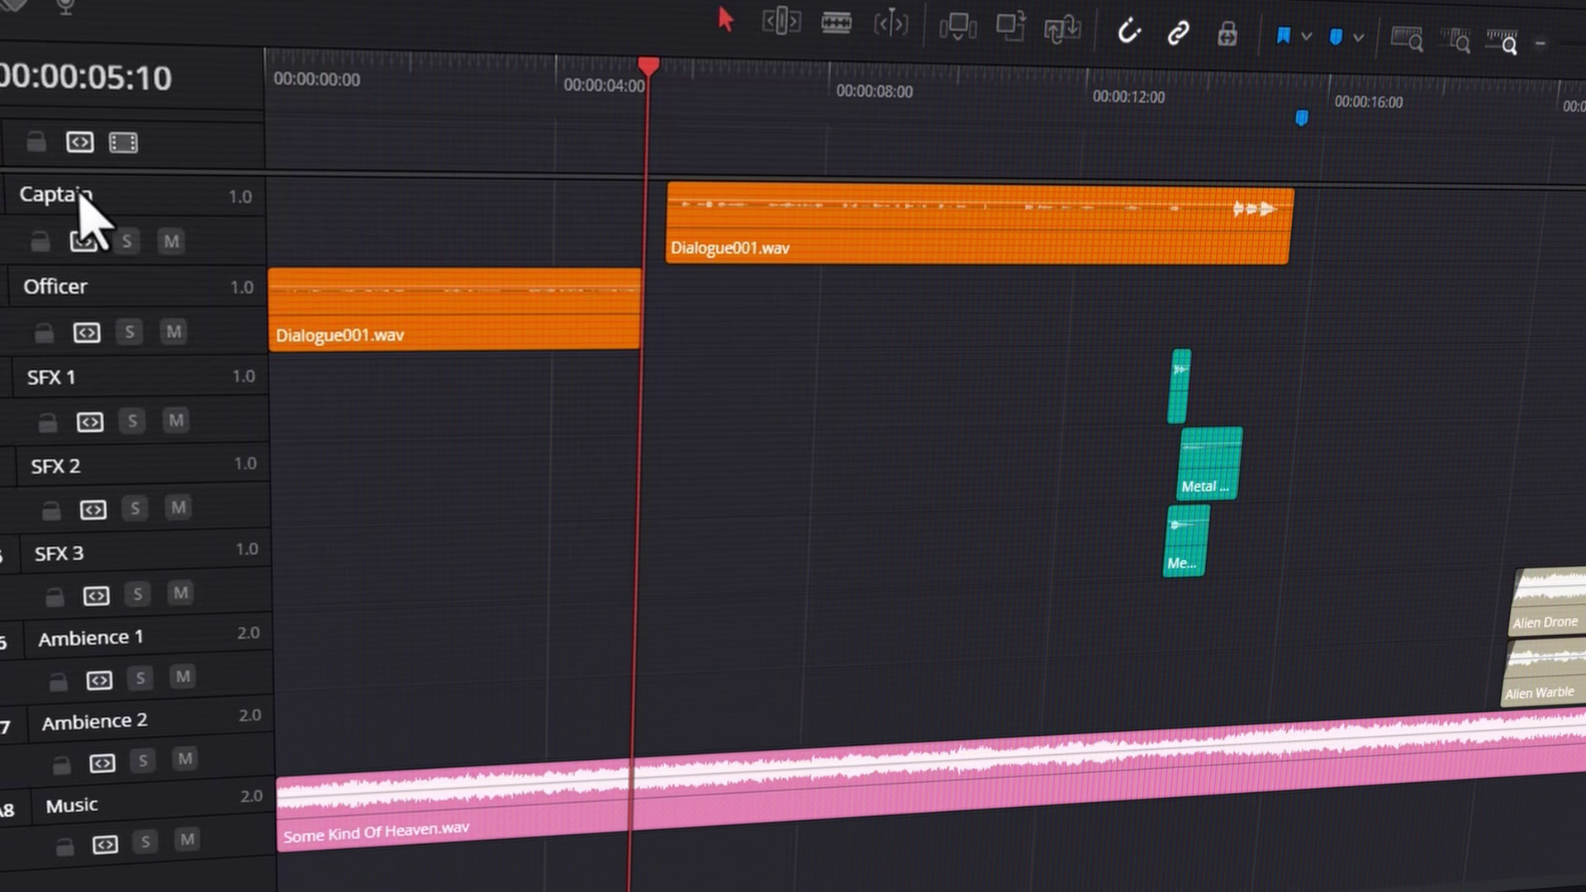
double_click(79, 193)
key("Tab")
key("Tab")
key("Tab")
key("Tab")
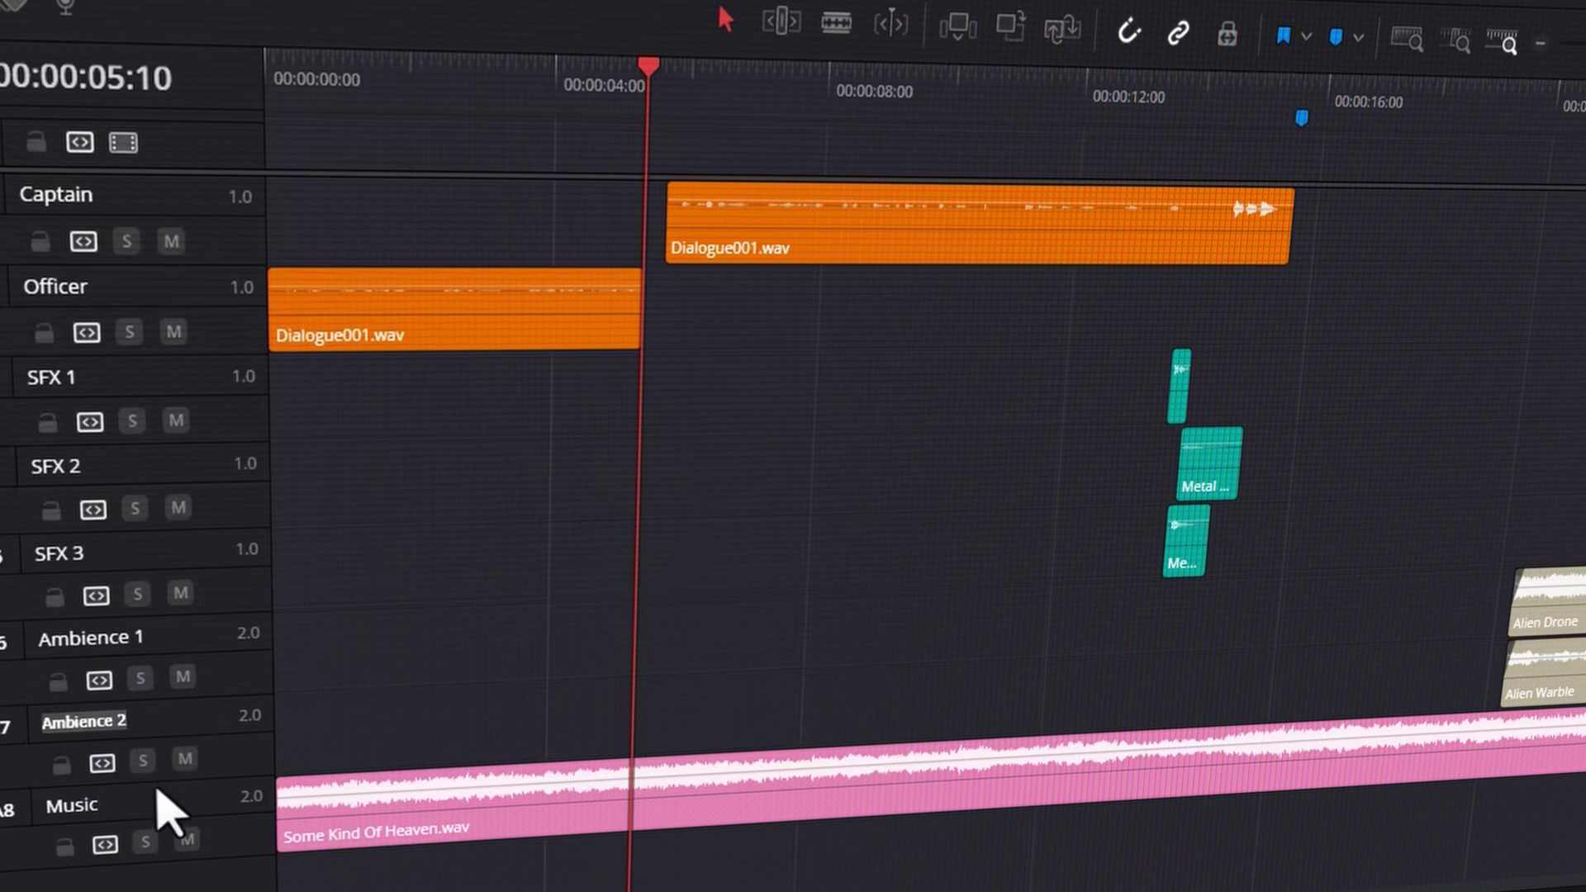
key("Tab")
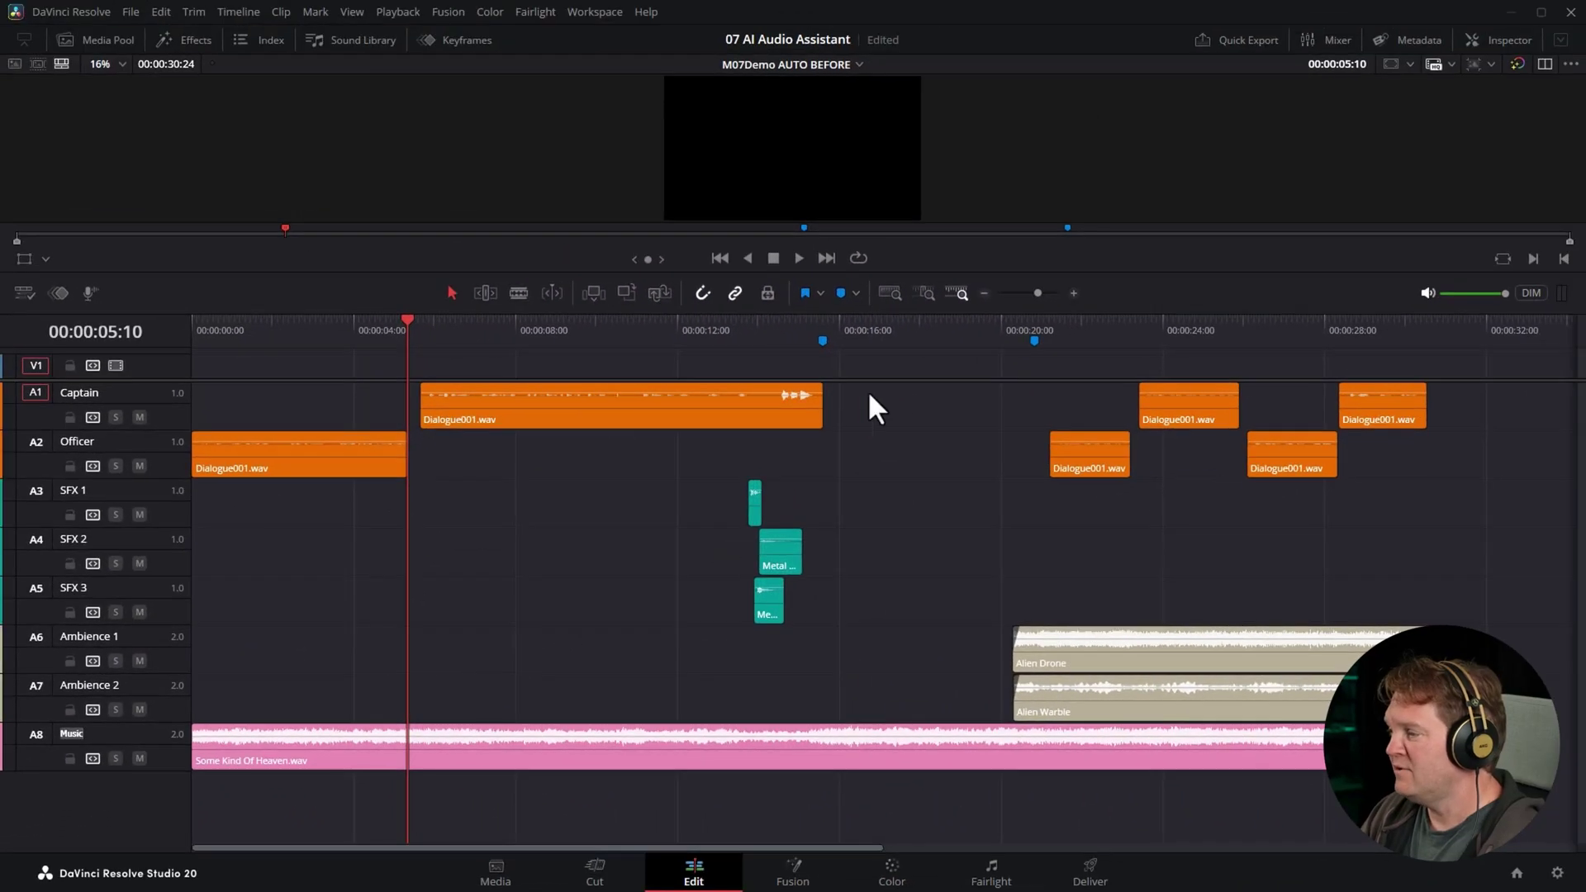
Play the auto mix from the start, jumping to about 14 and 20 seconds, then go to Fairlight
left_click(195, 328)
key("space")
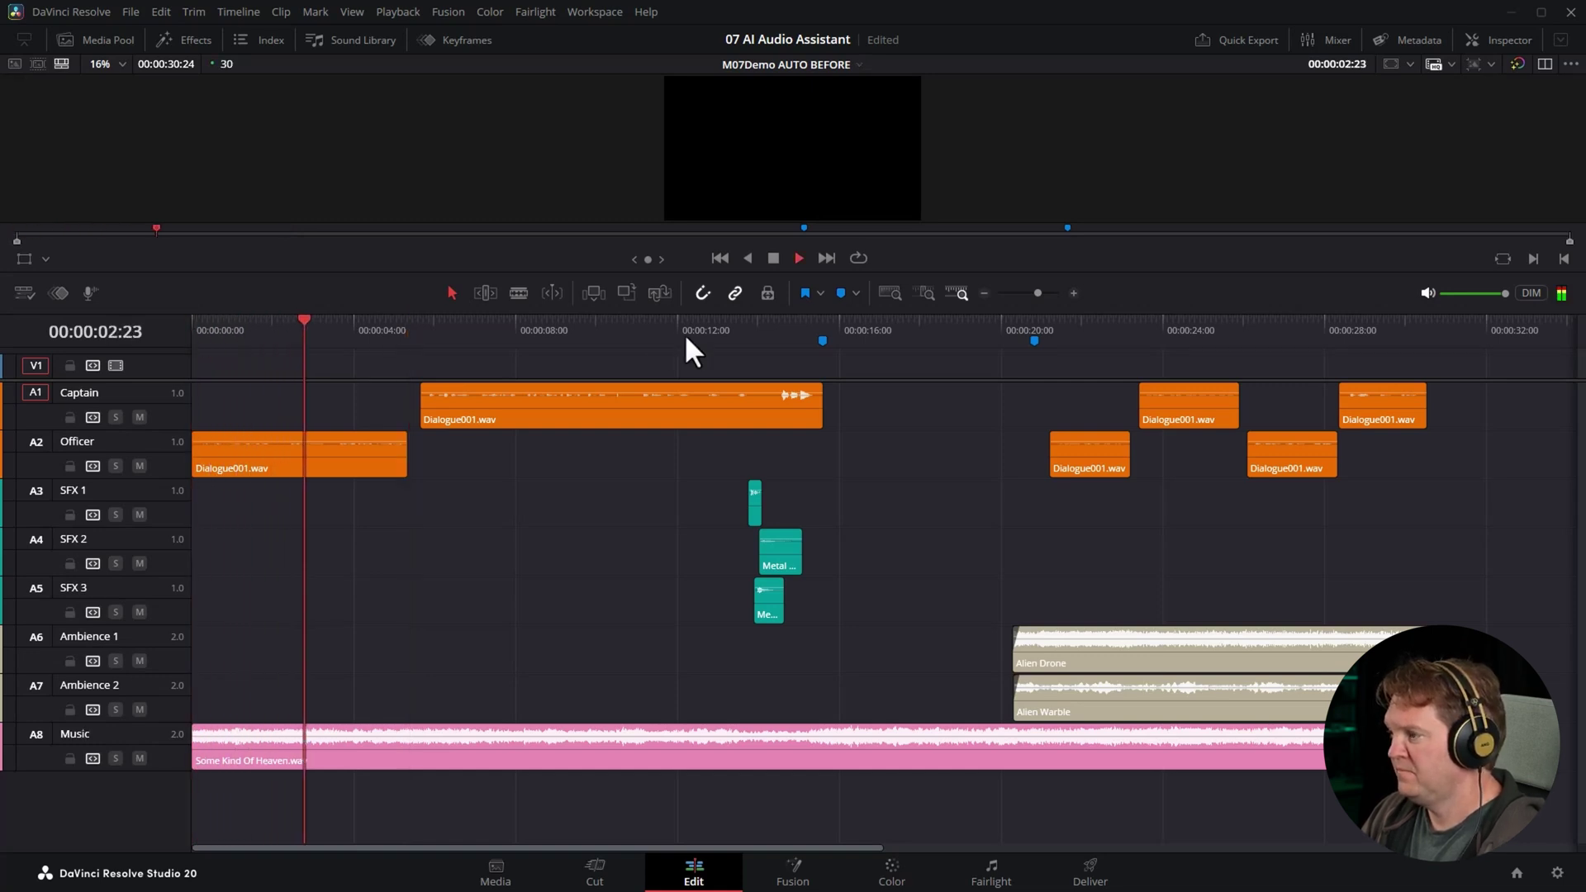
left_click(747, 327)
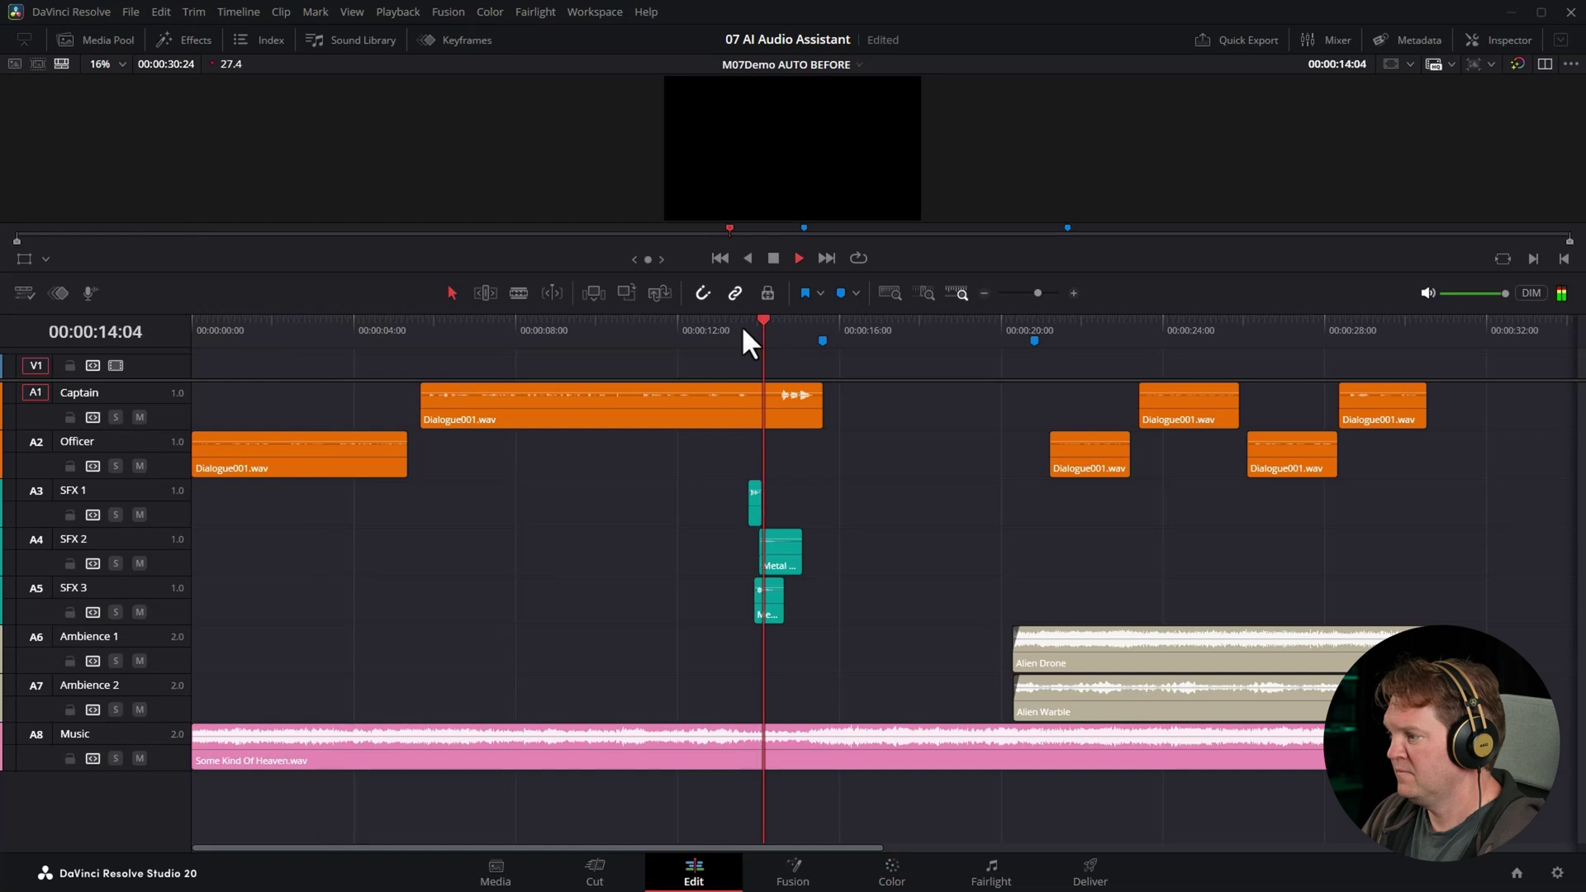
left_click(991, 337)
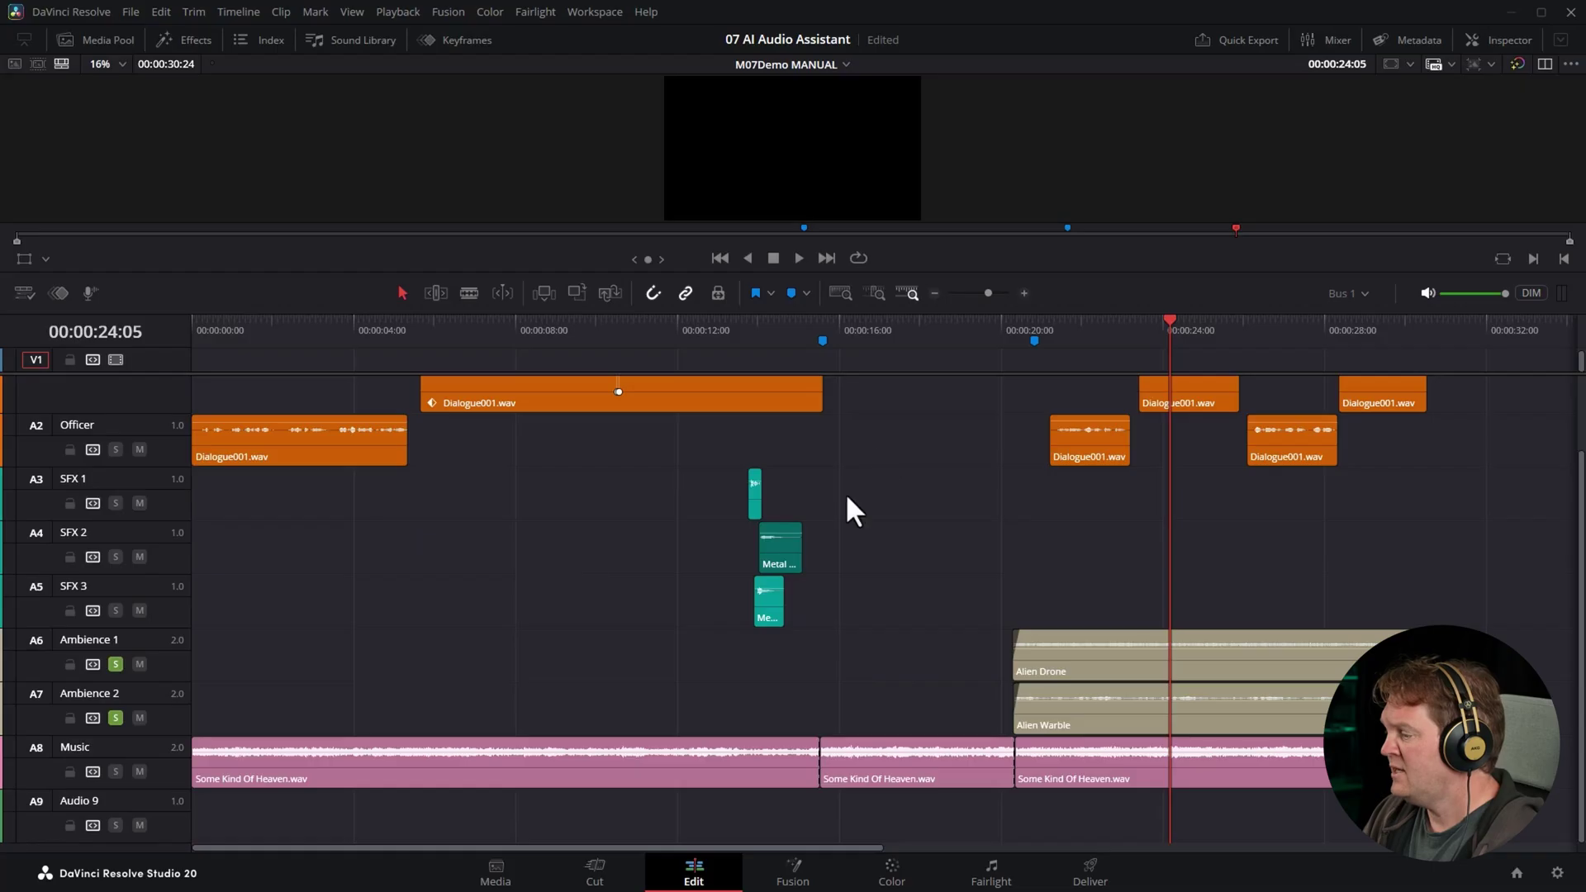
left_click(981, 884)
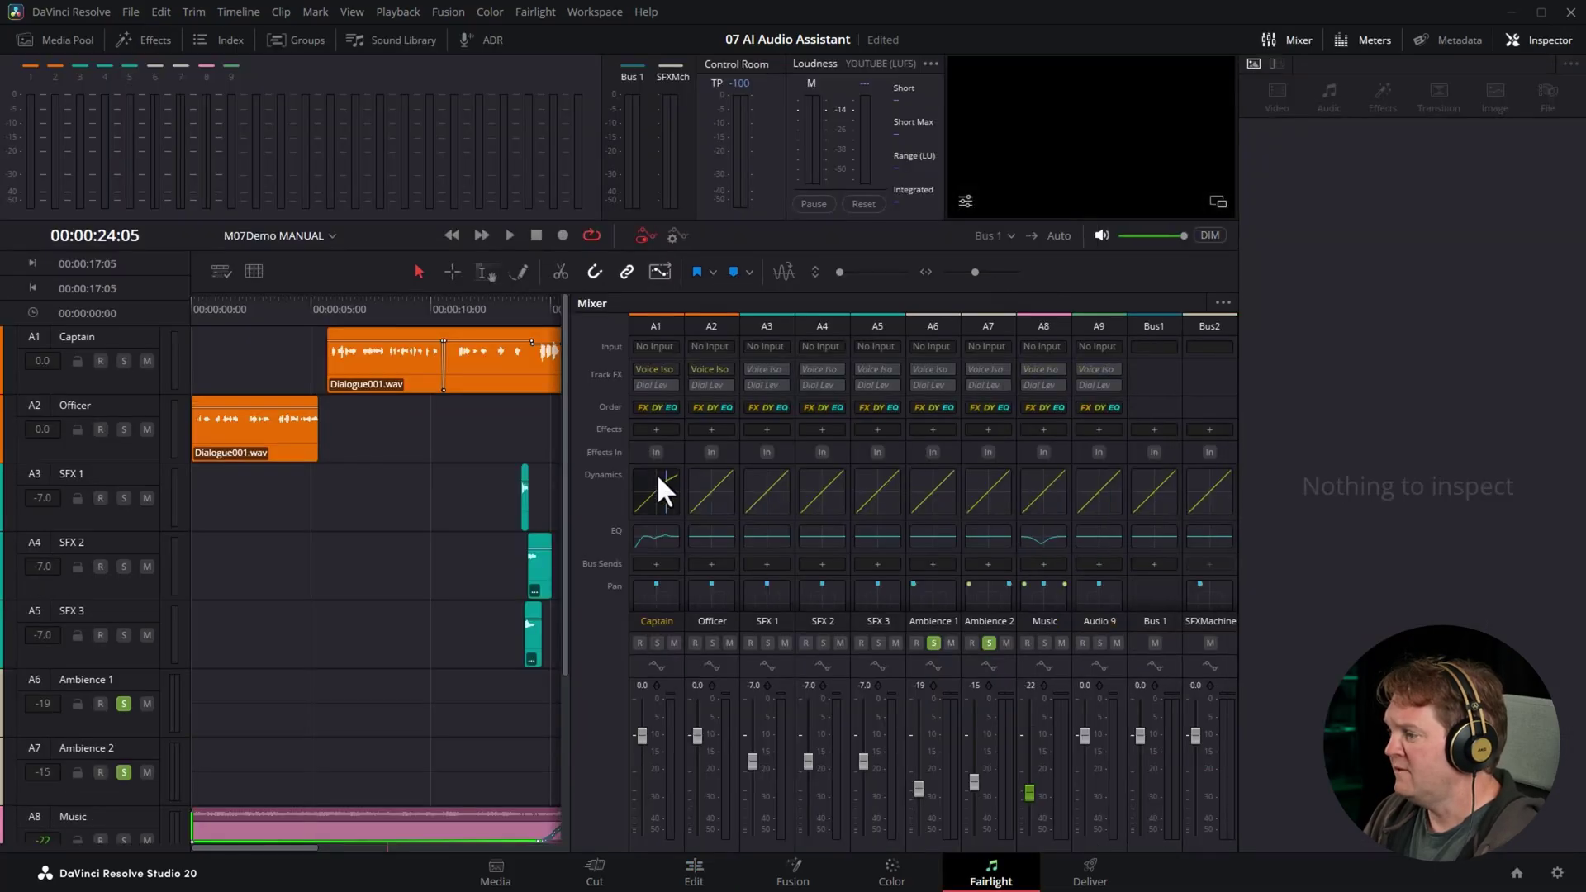
Enable Voice Isolation on the A2 Officer track and widen the timeline beside the mixer
left_click(700, 370)
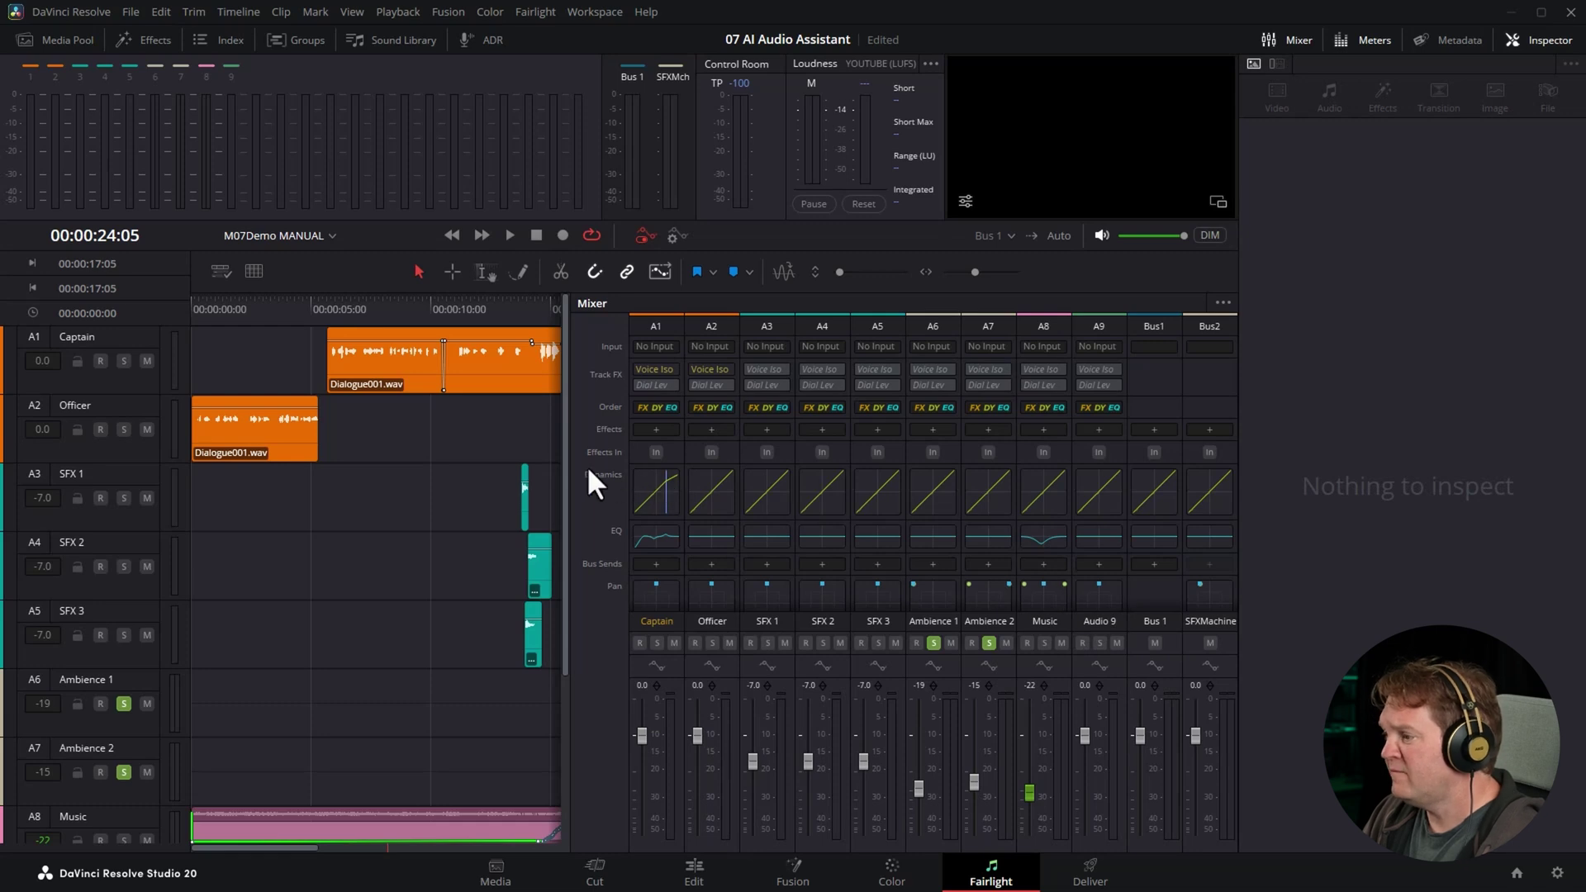
left_click_drag(568, 465, 989, 466)
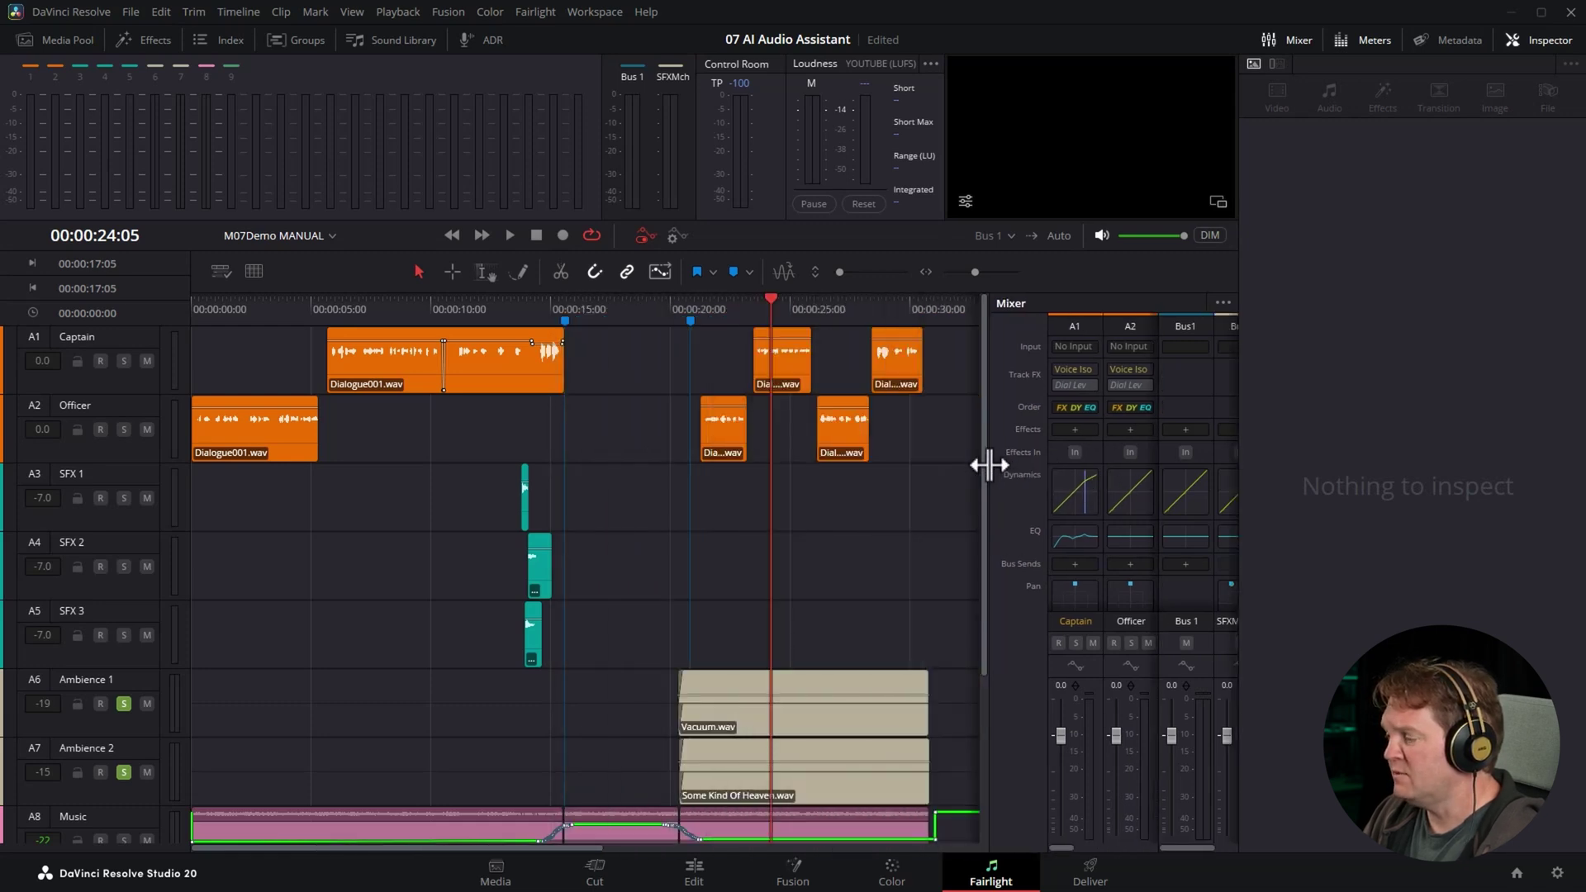
Back on the Edit page, fit the whole scene and play the manual mix from about 8 seconds
left_click(720, 863)
left_click(518, 327)
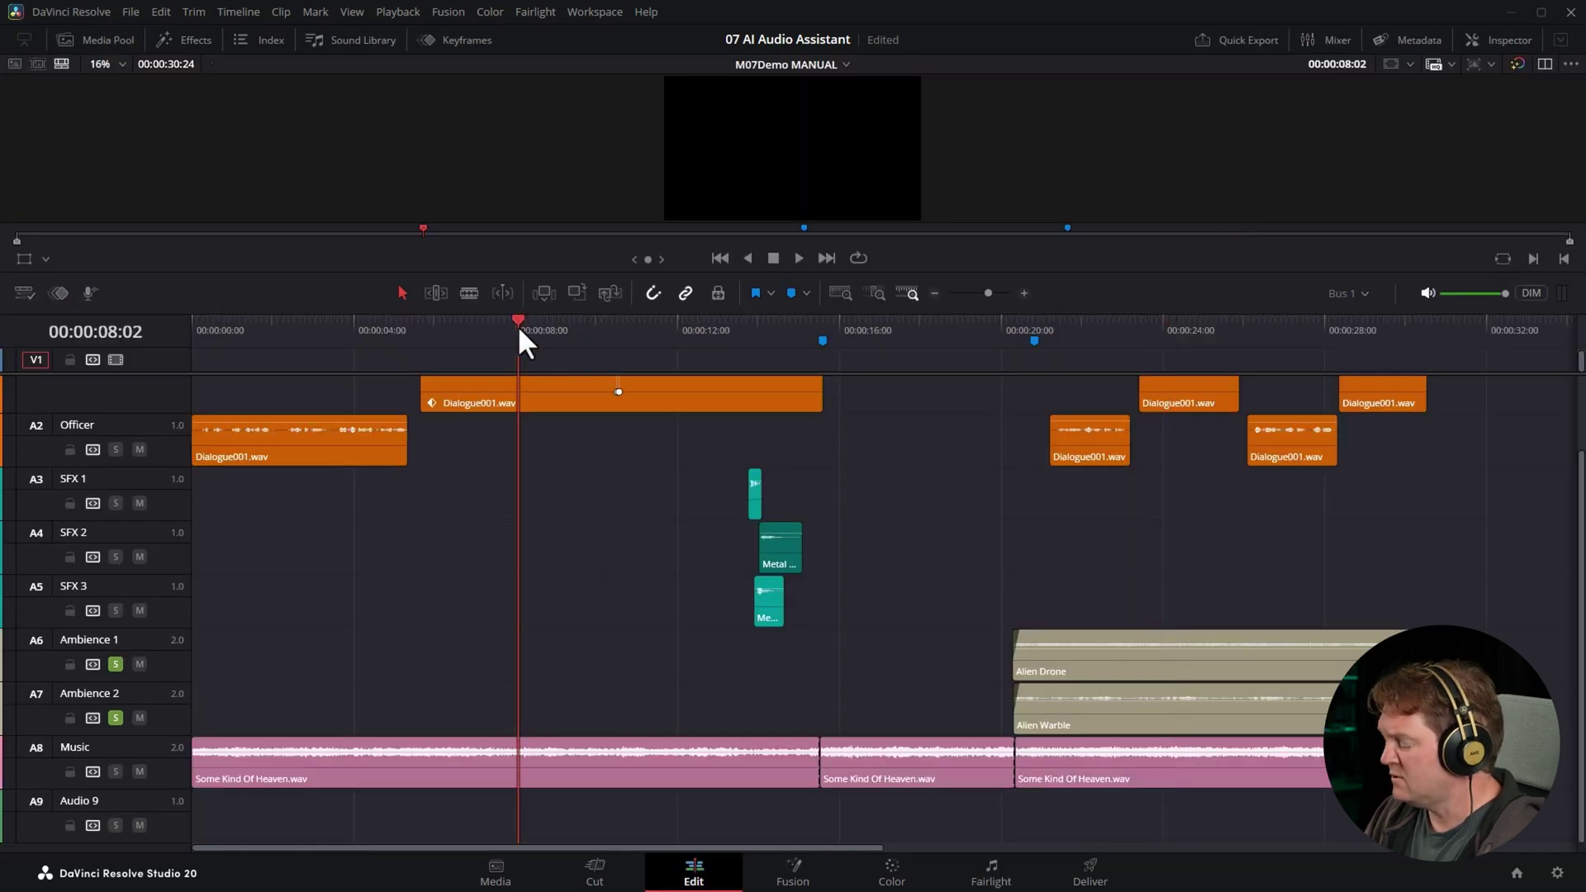
key("Home")
key("space")
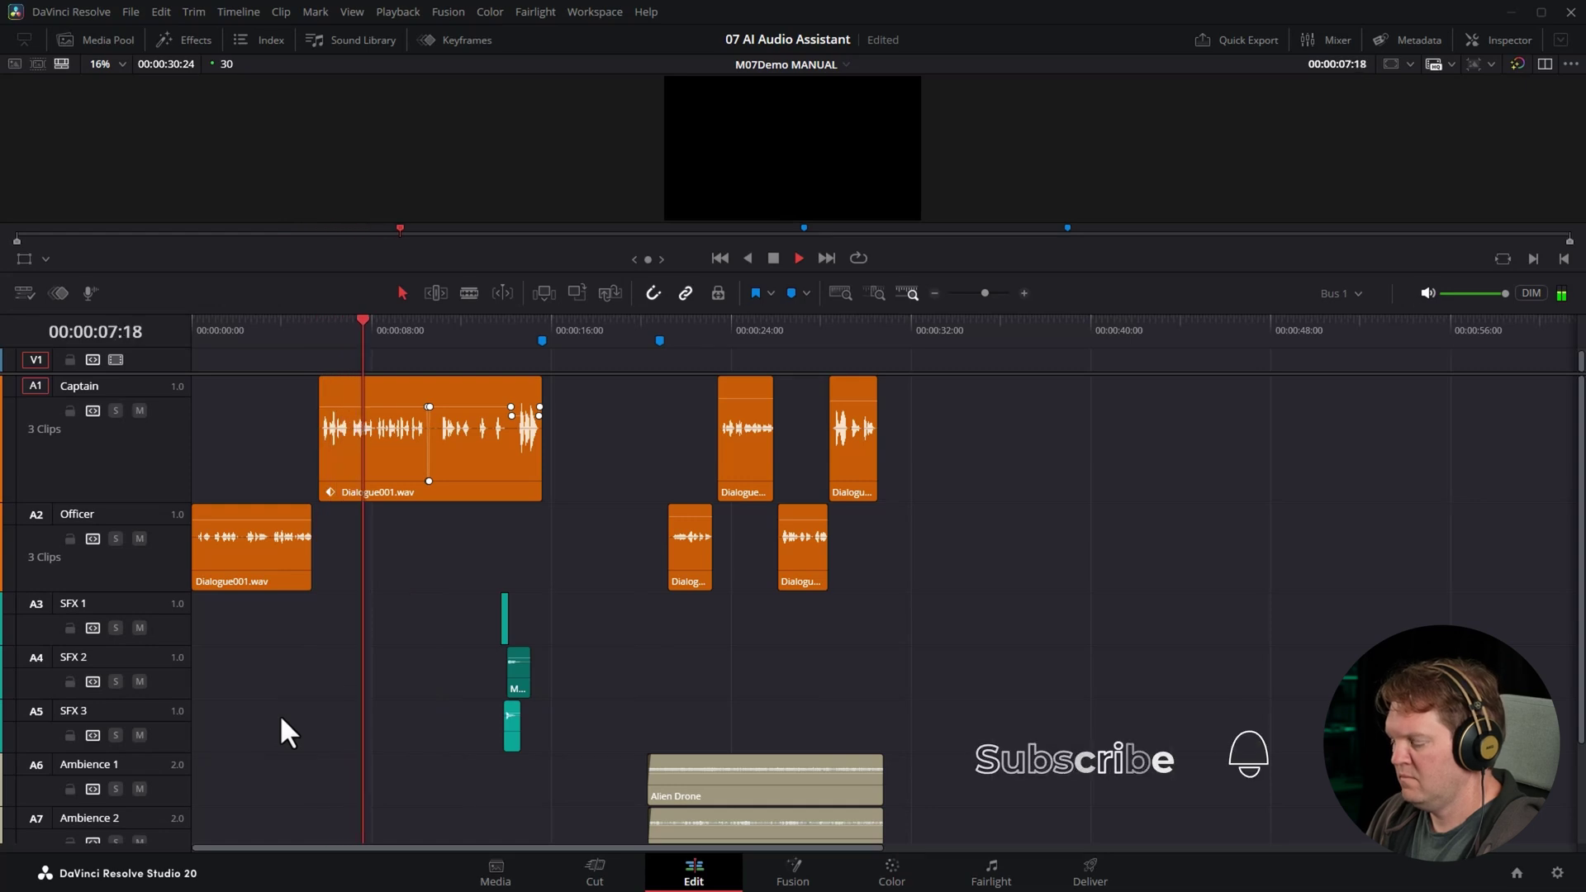
scroll(279, 714, "down", 3)
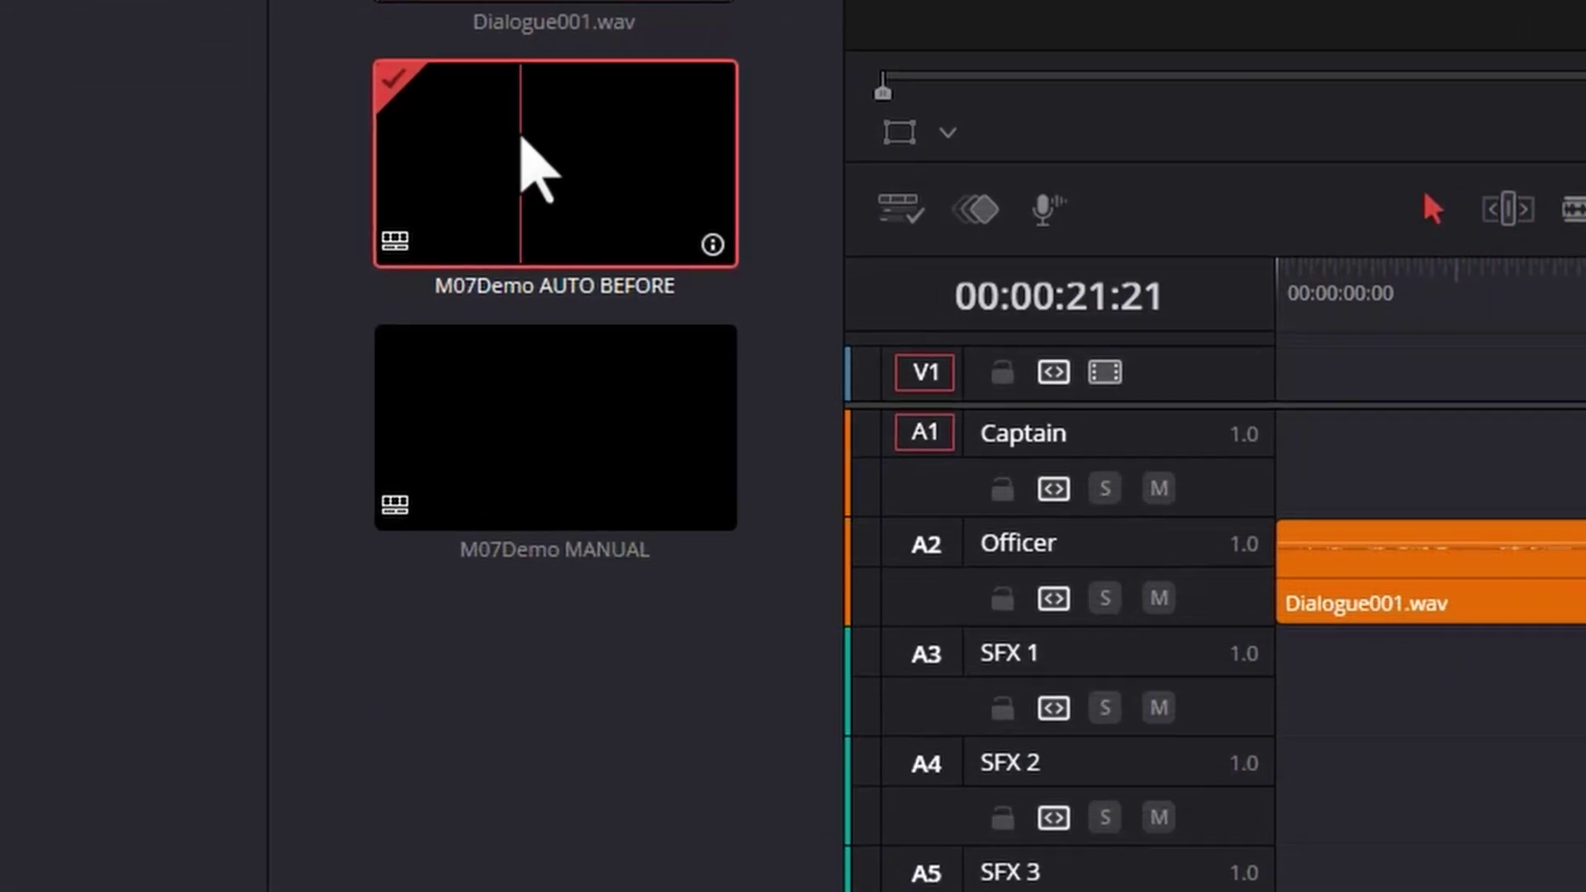
Right-click the M07Demo AUTO BEFORE timeline in the Media Pool to open it
right_click(522, 142)
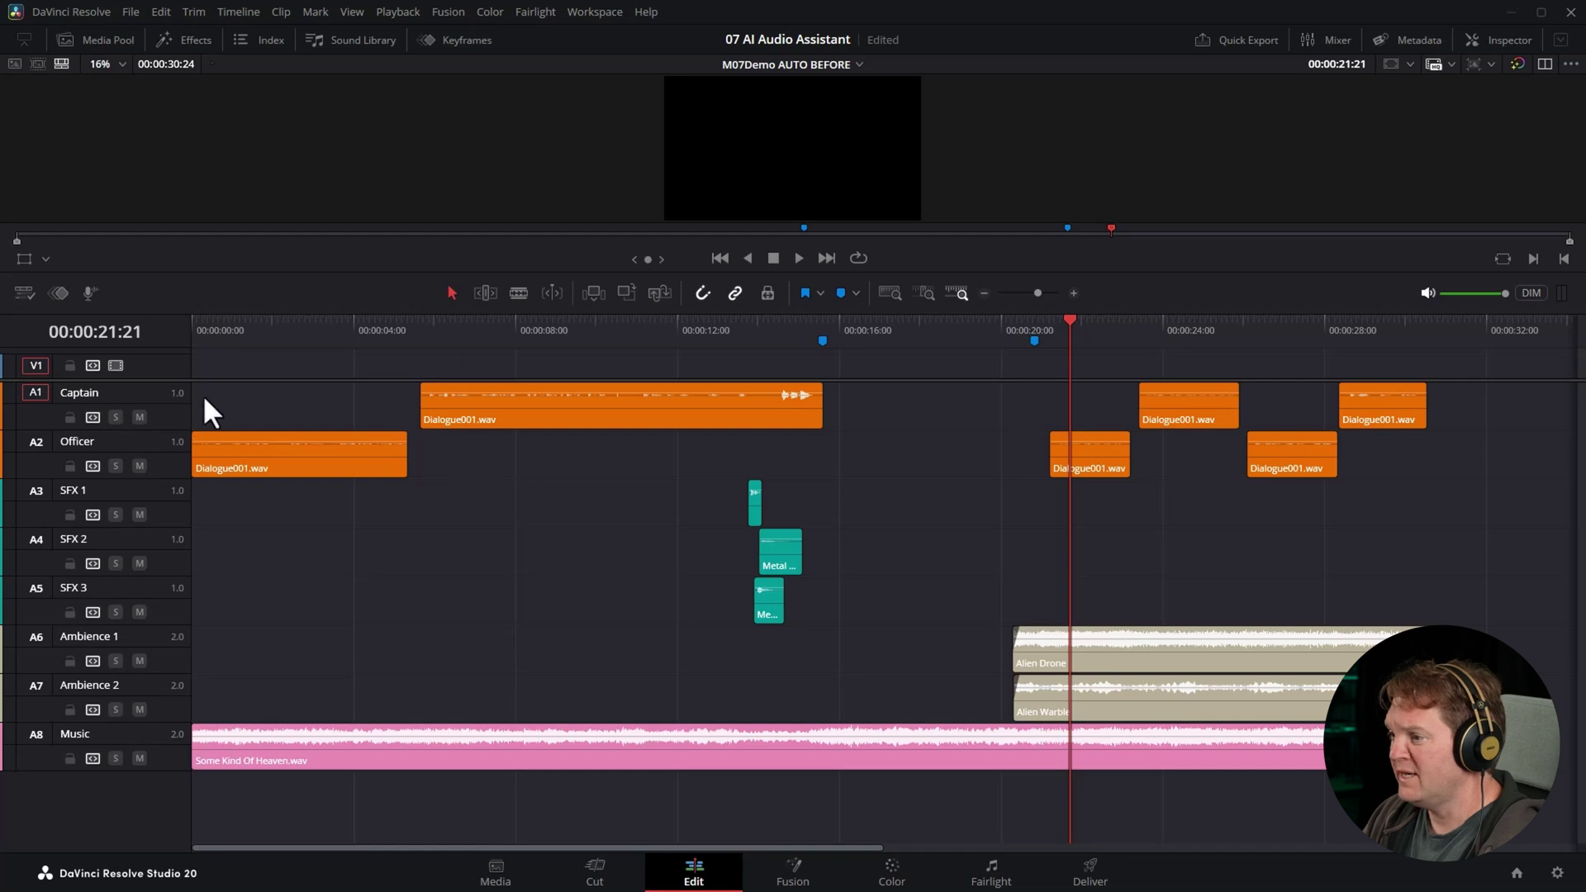
Check the track names and the AI Tools menu without running Audio Assistant, then open Fairlight
left_click(869, 395)
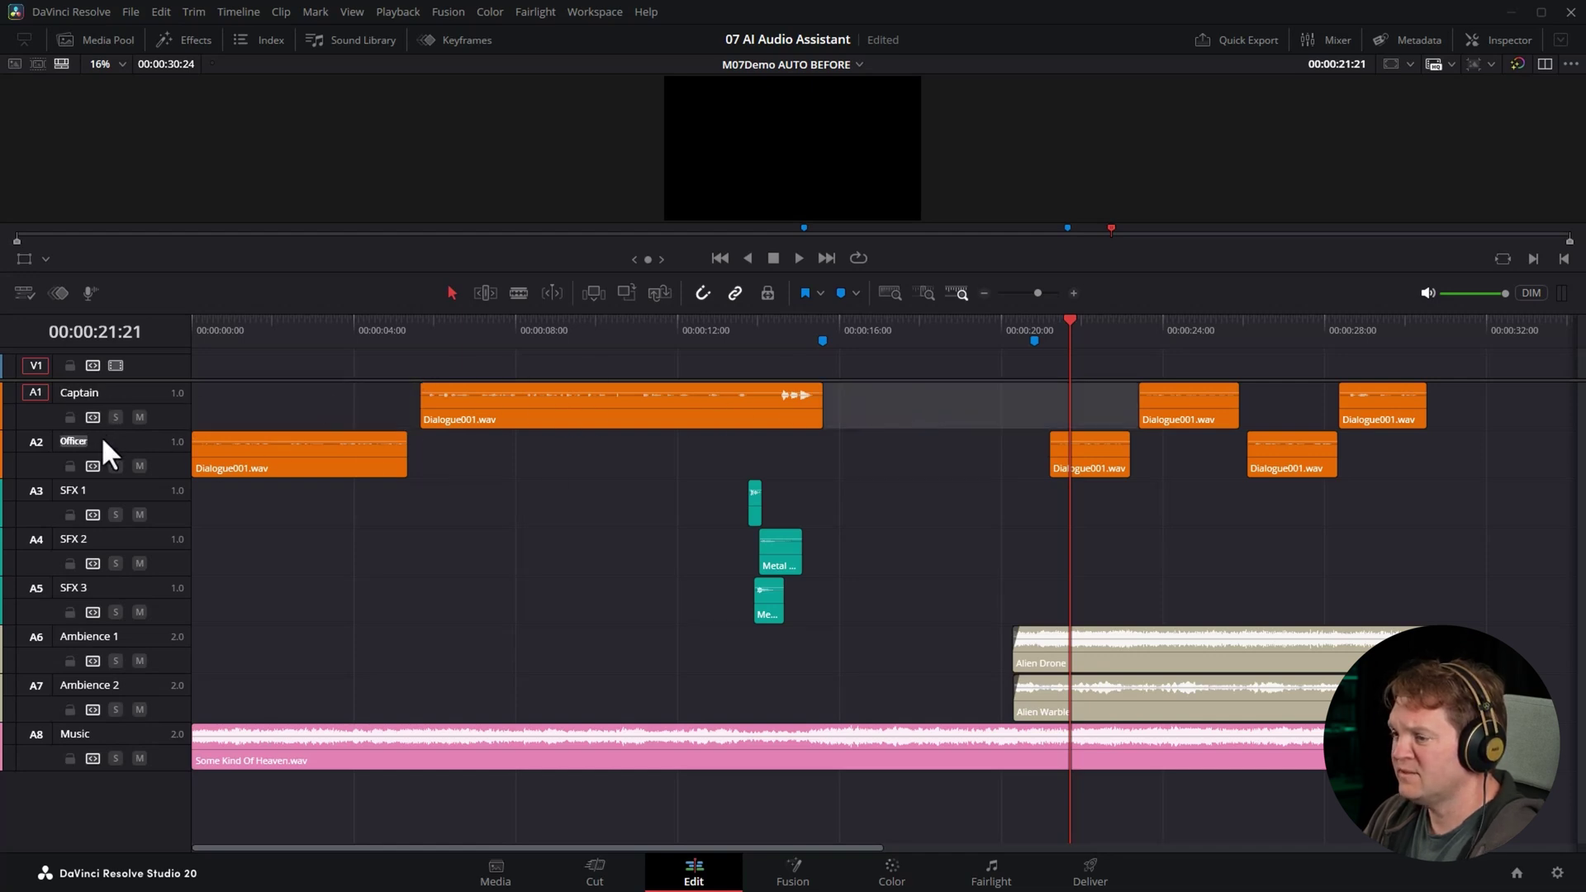
key("Tab")
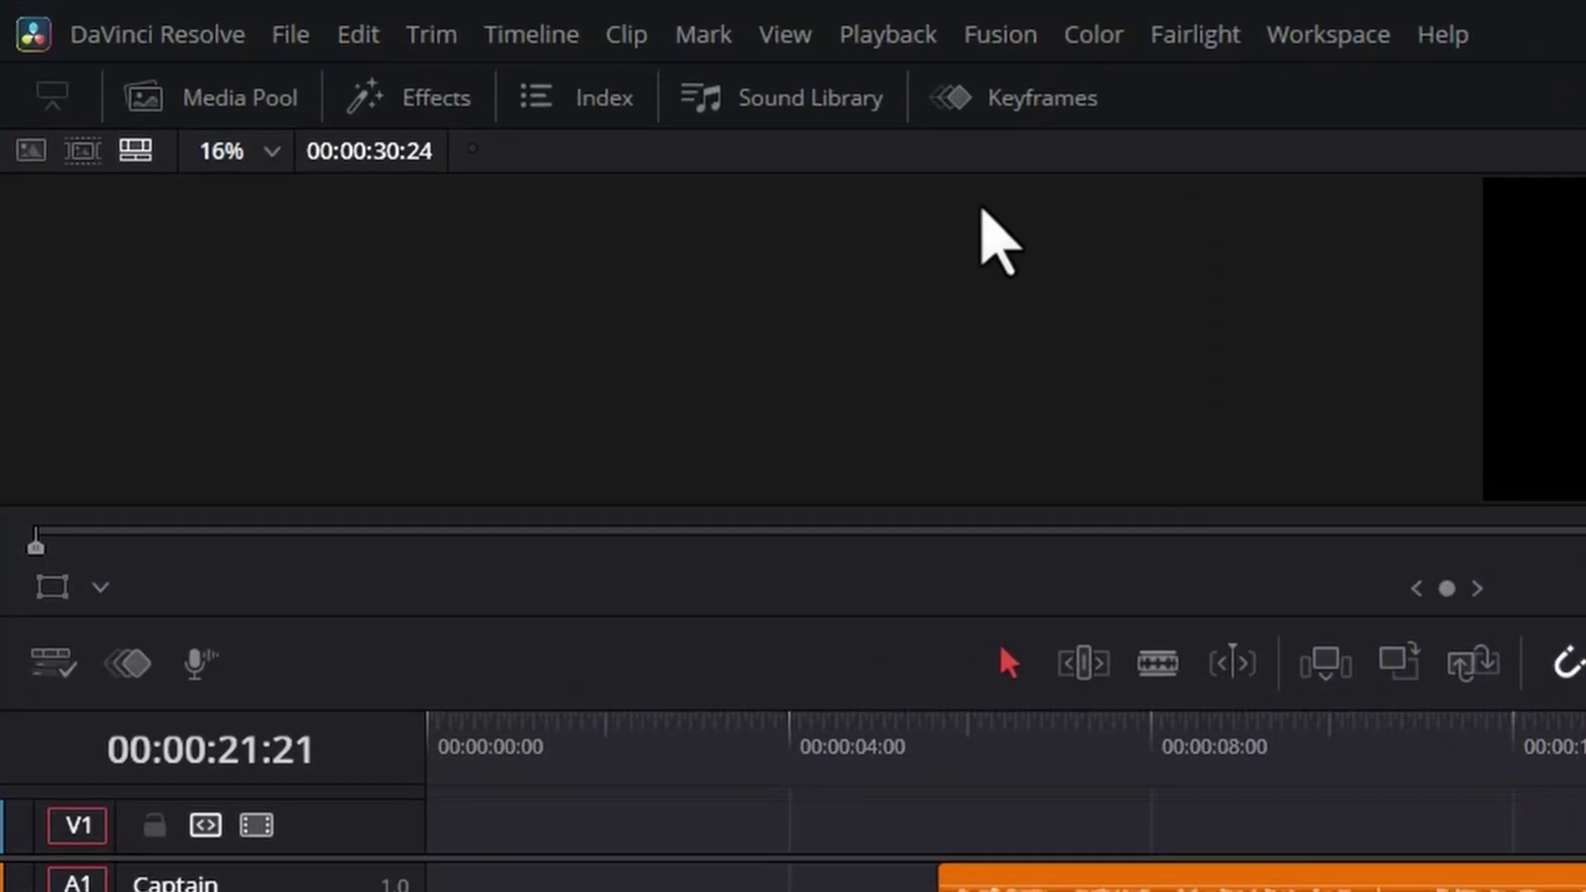
left_click(514, 37)
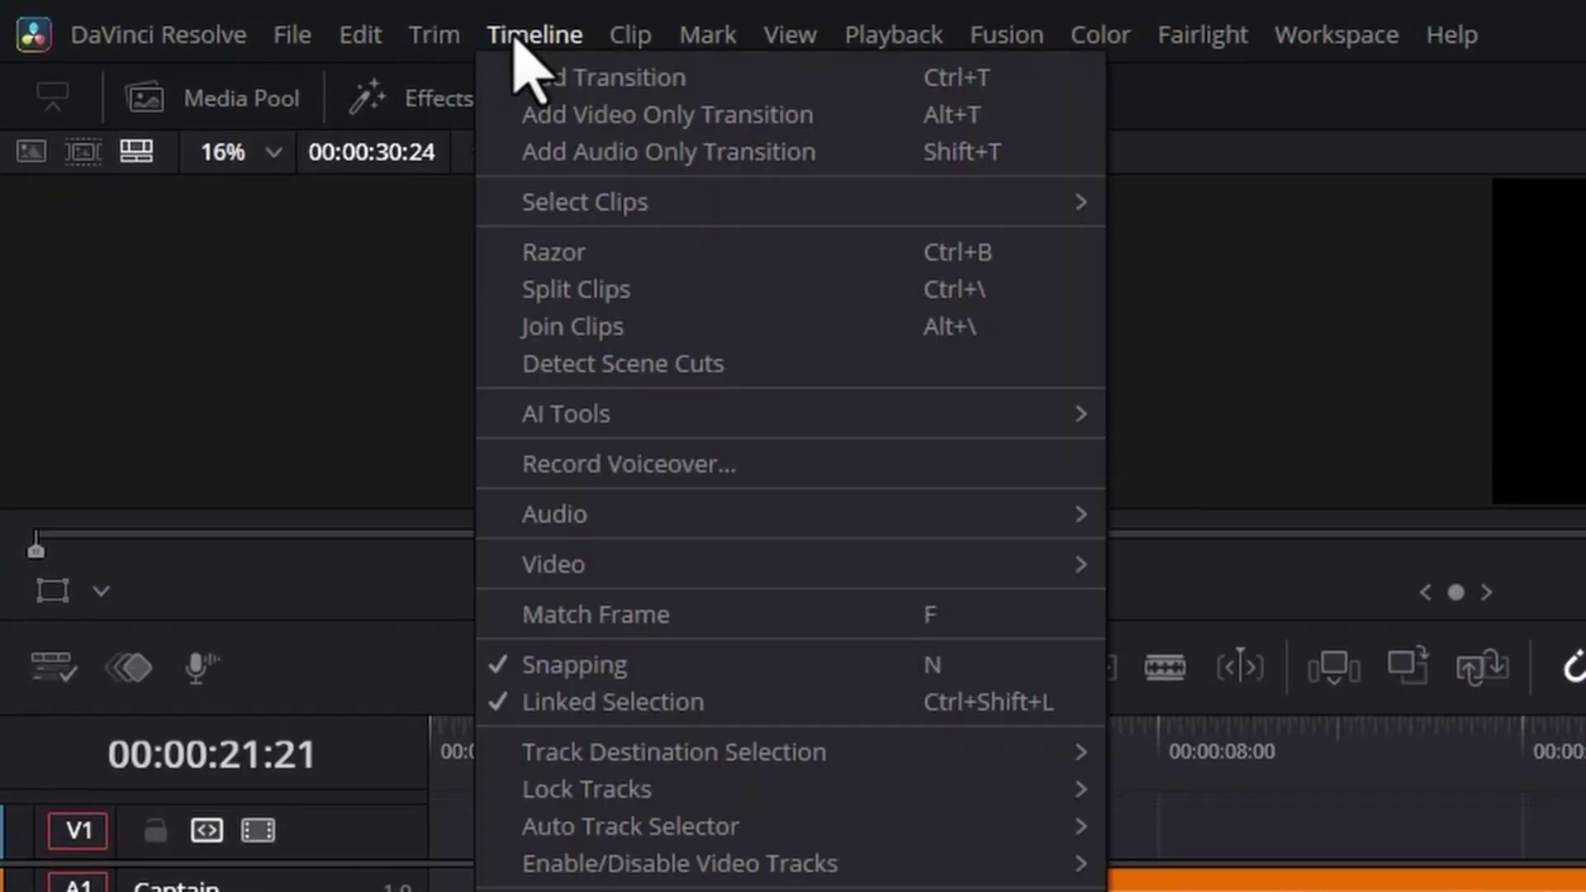
mouse_move(669, 421)
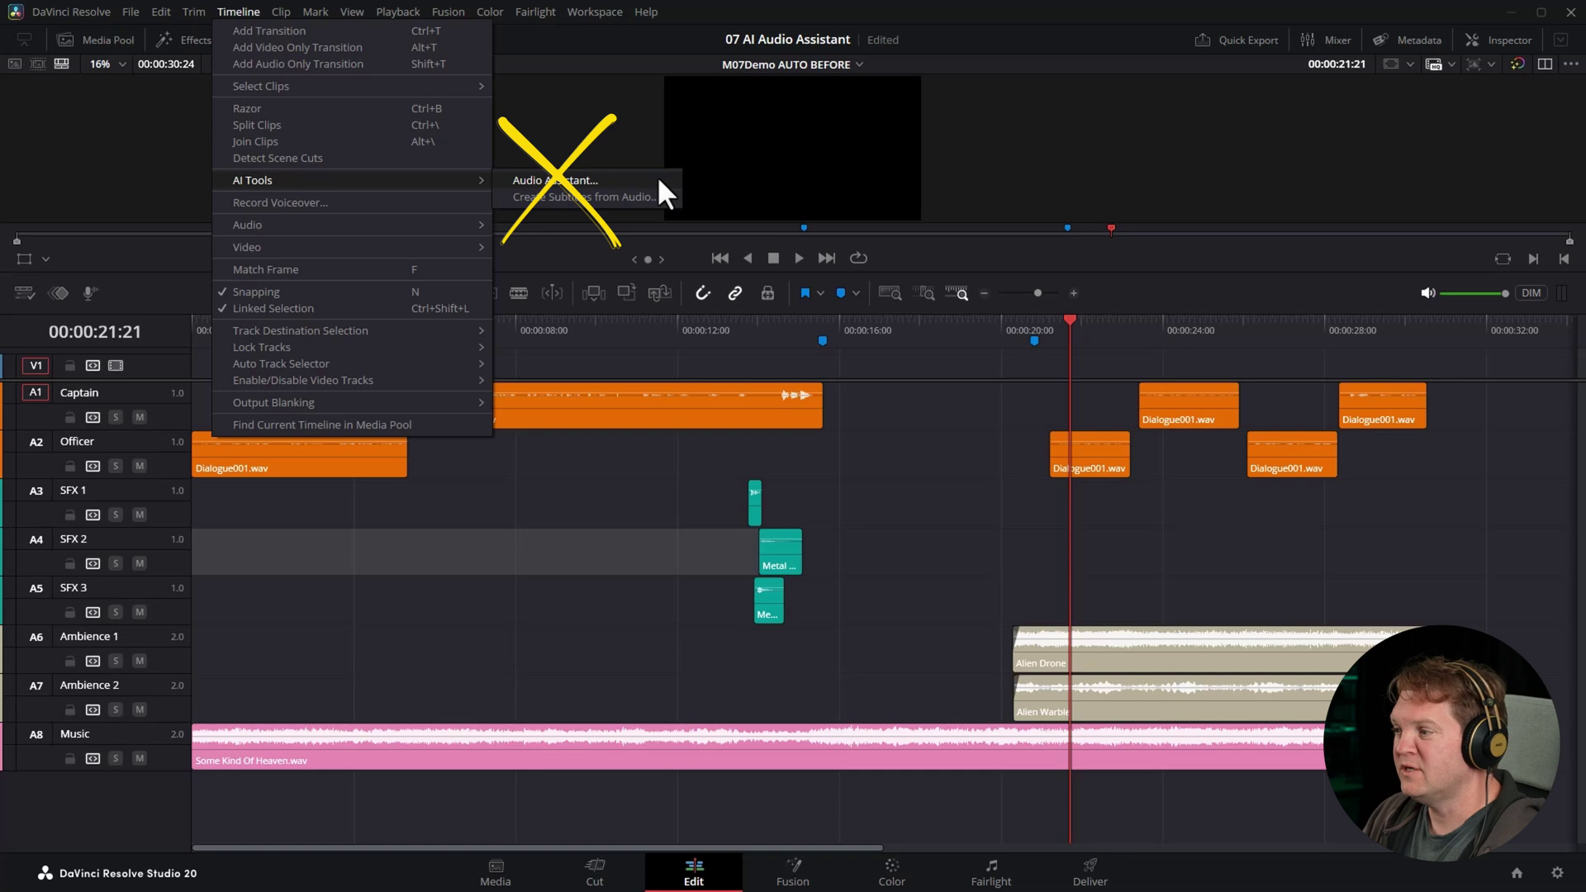
left_click(863, 494)
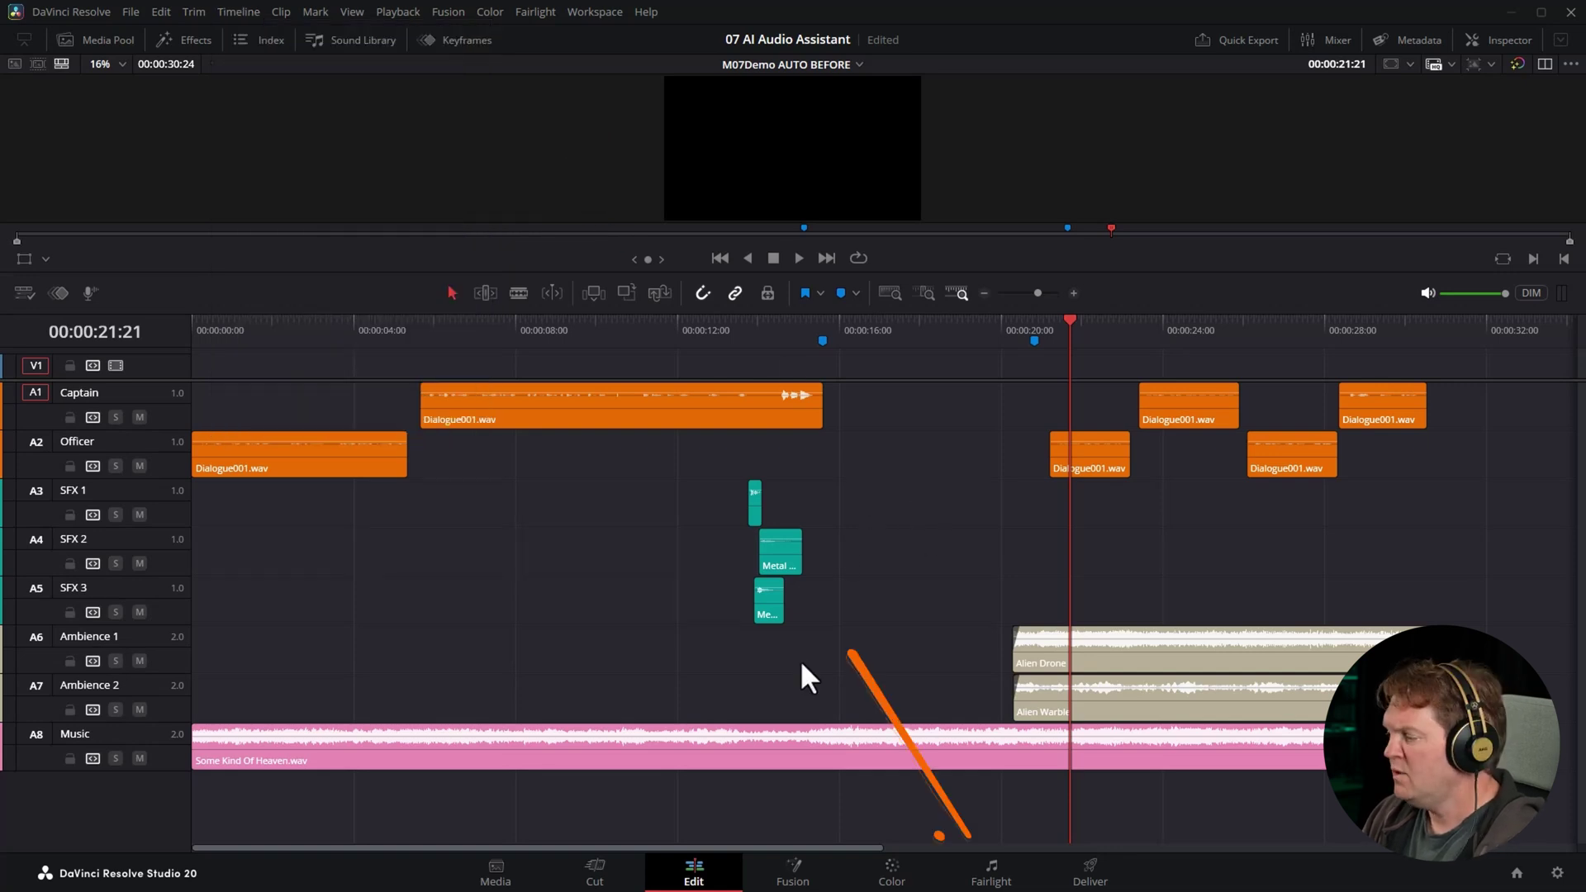
left_click(1025, 878)
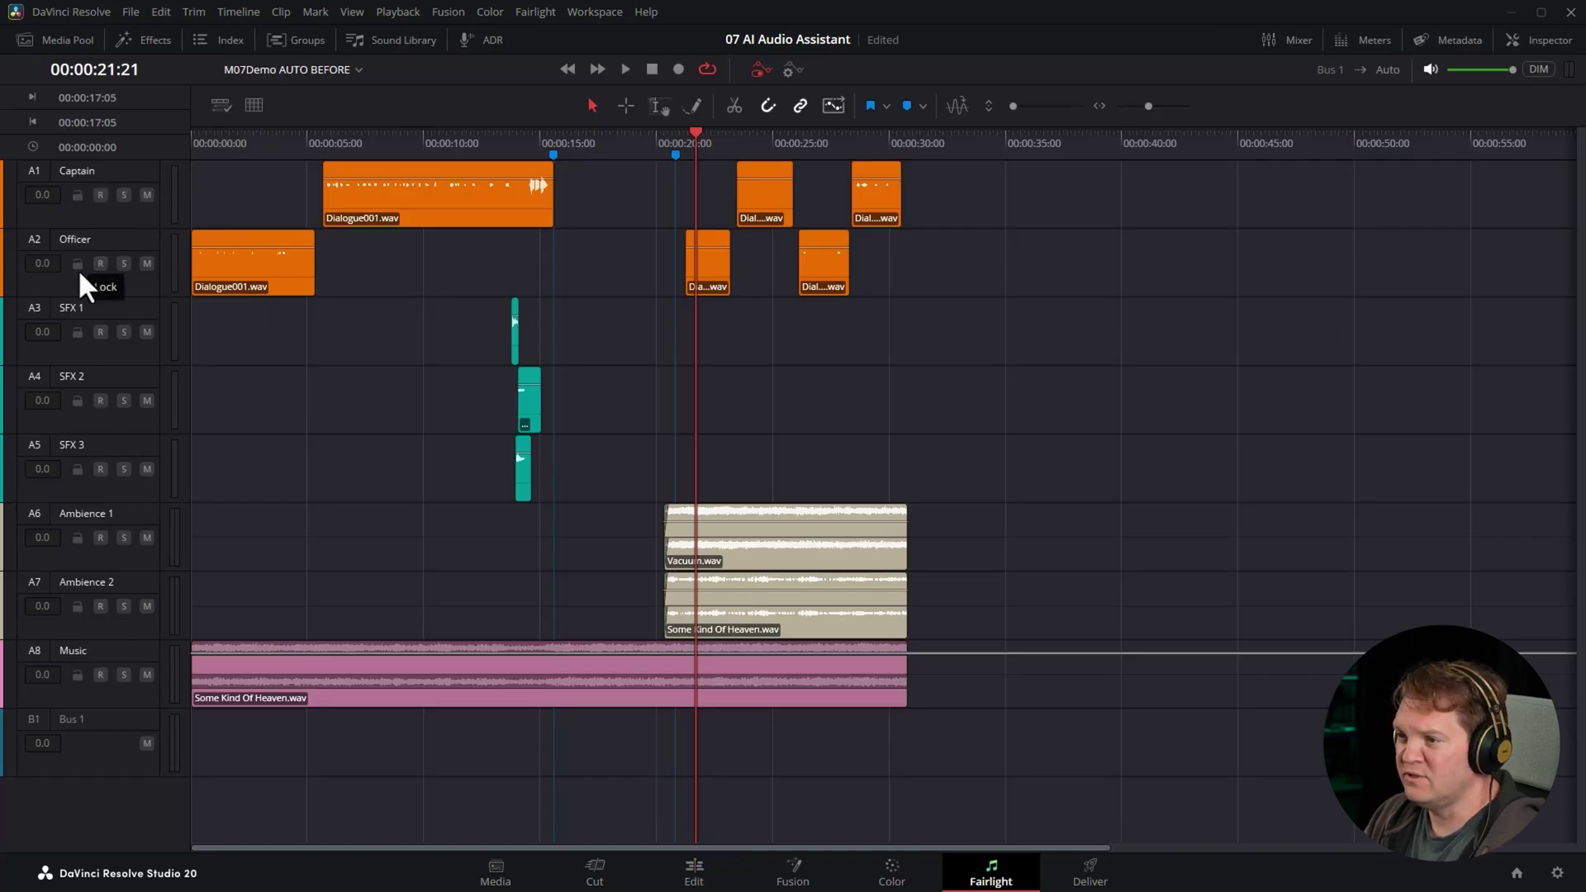
Set the track category of both Captain and Officer to Dialogue
right_click(112, 170)
key("Escape")
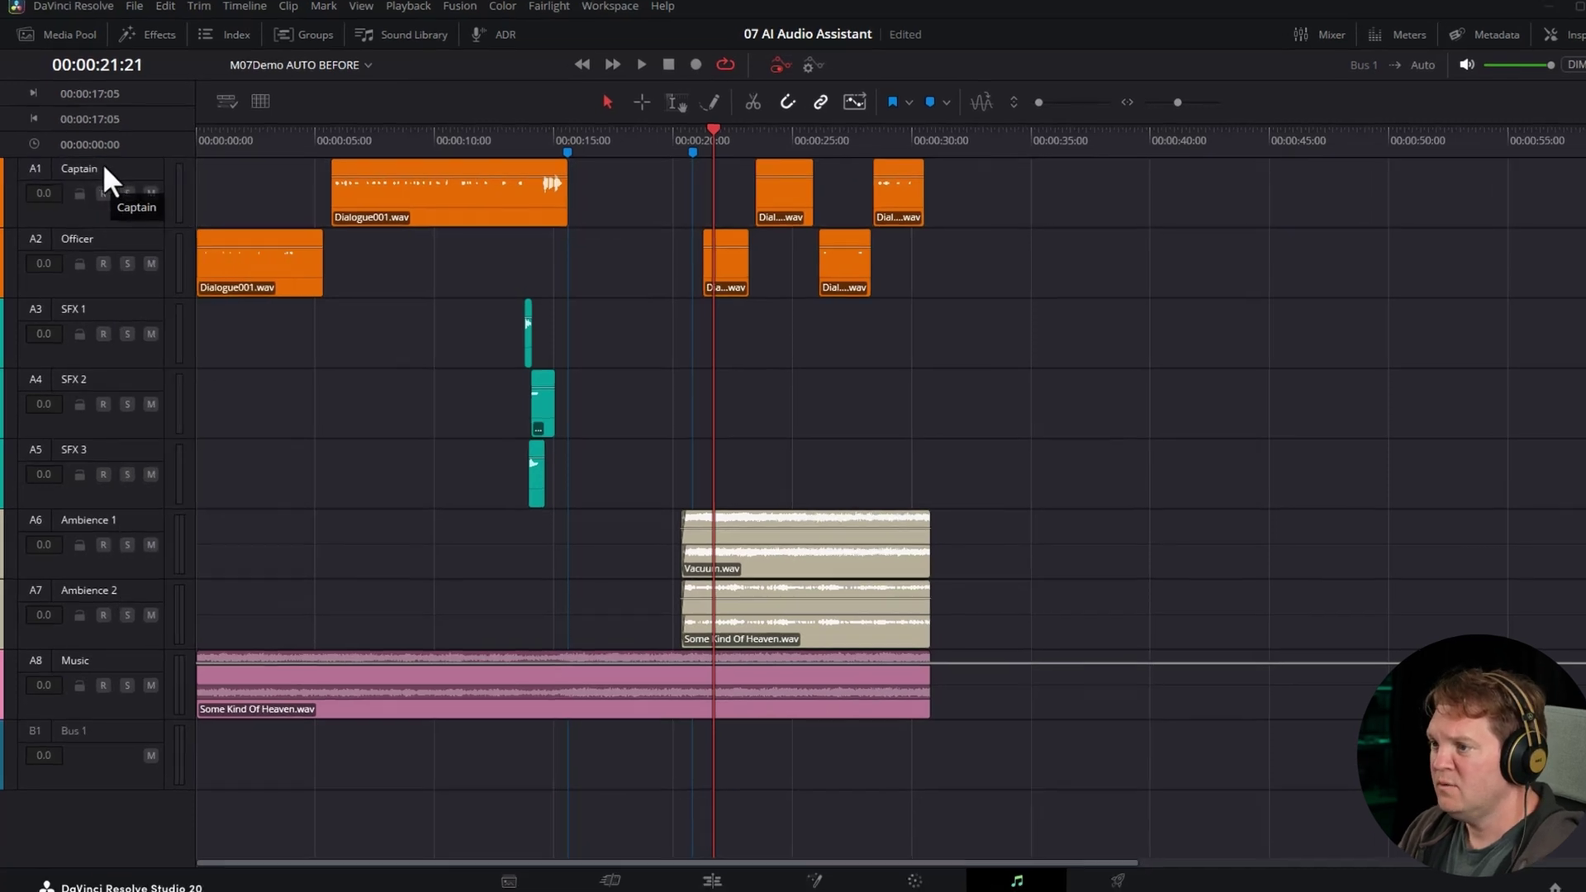
right_click(100, 166)
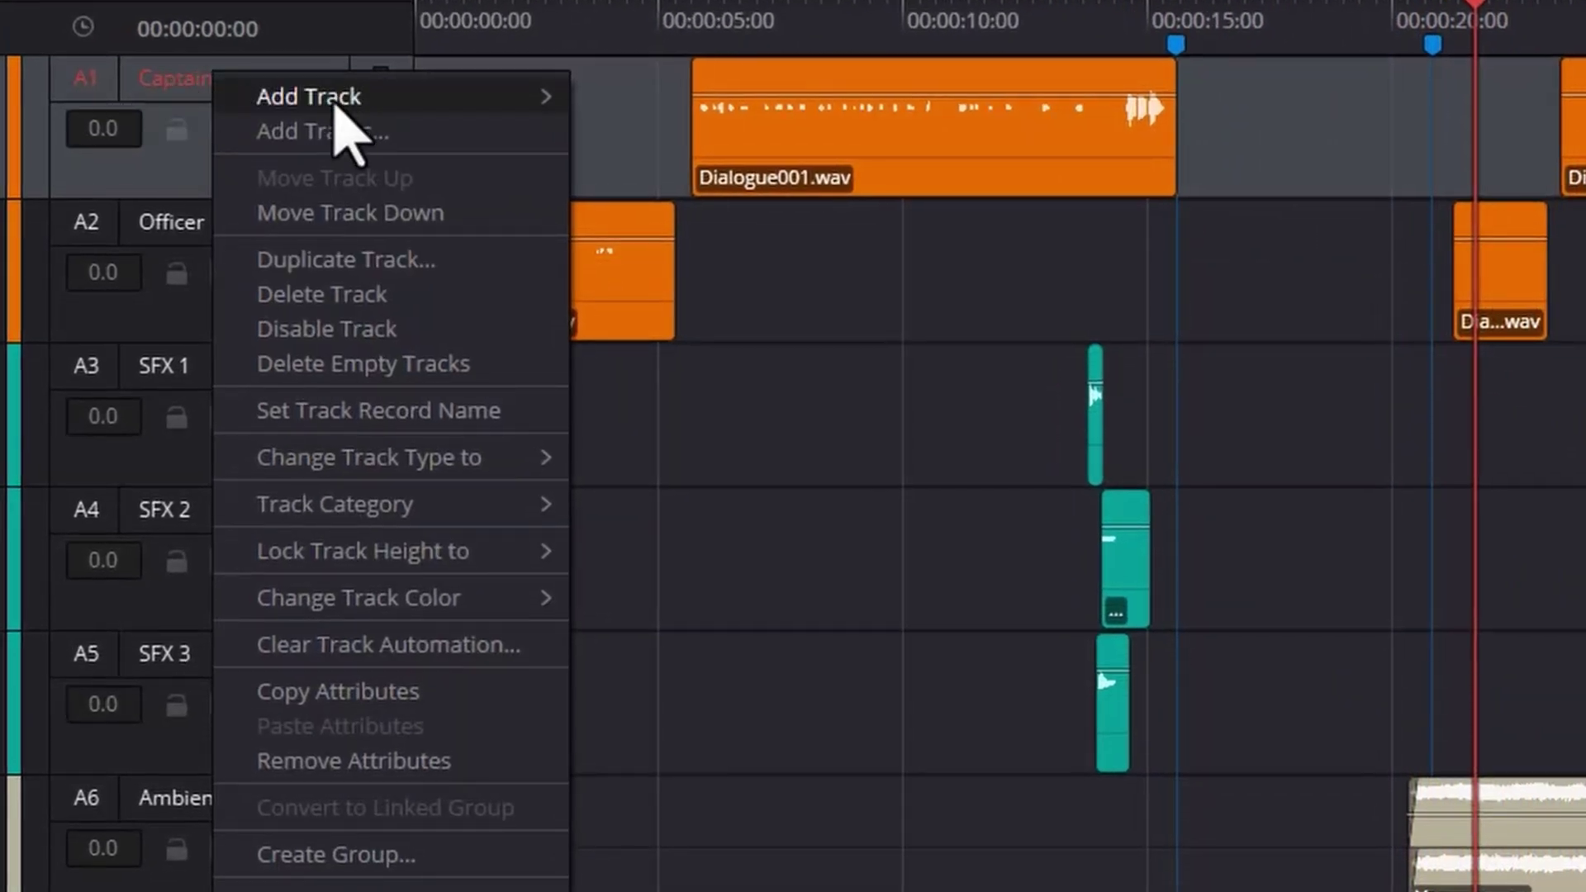
mouse_move(430, 502)
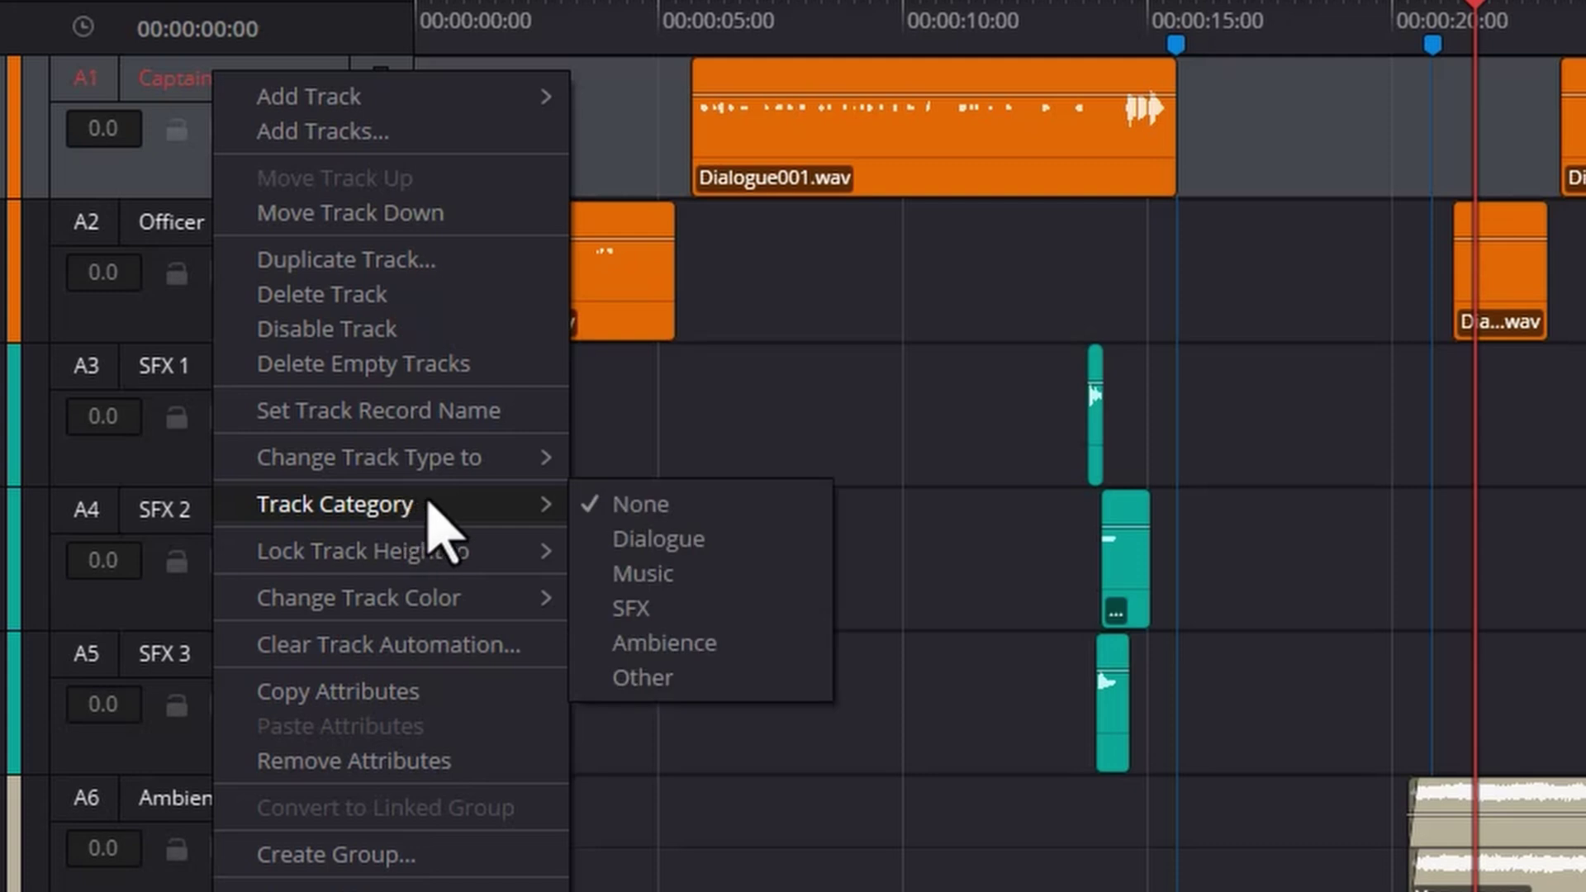
left_click(709, 553)
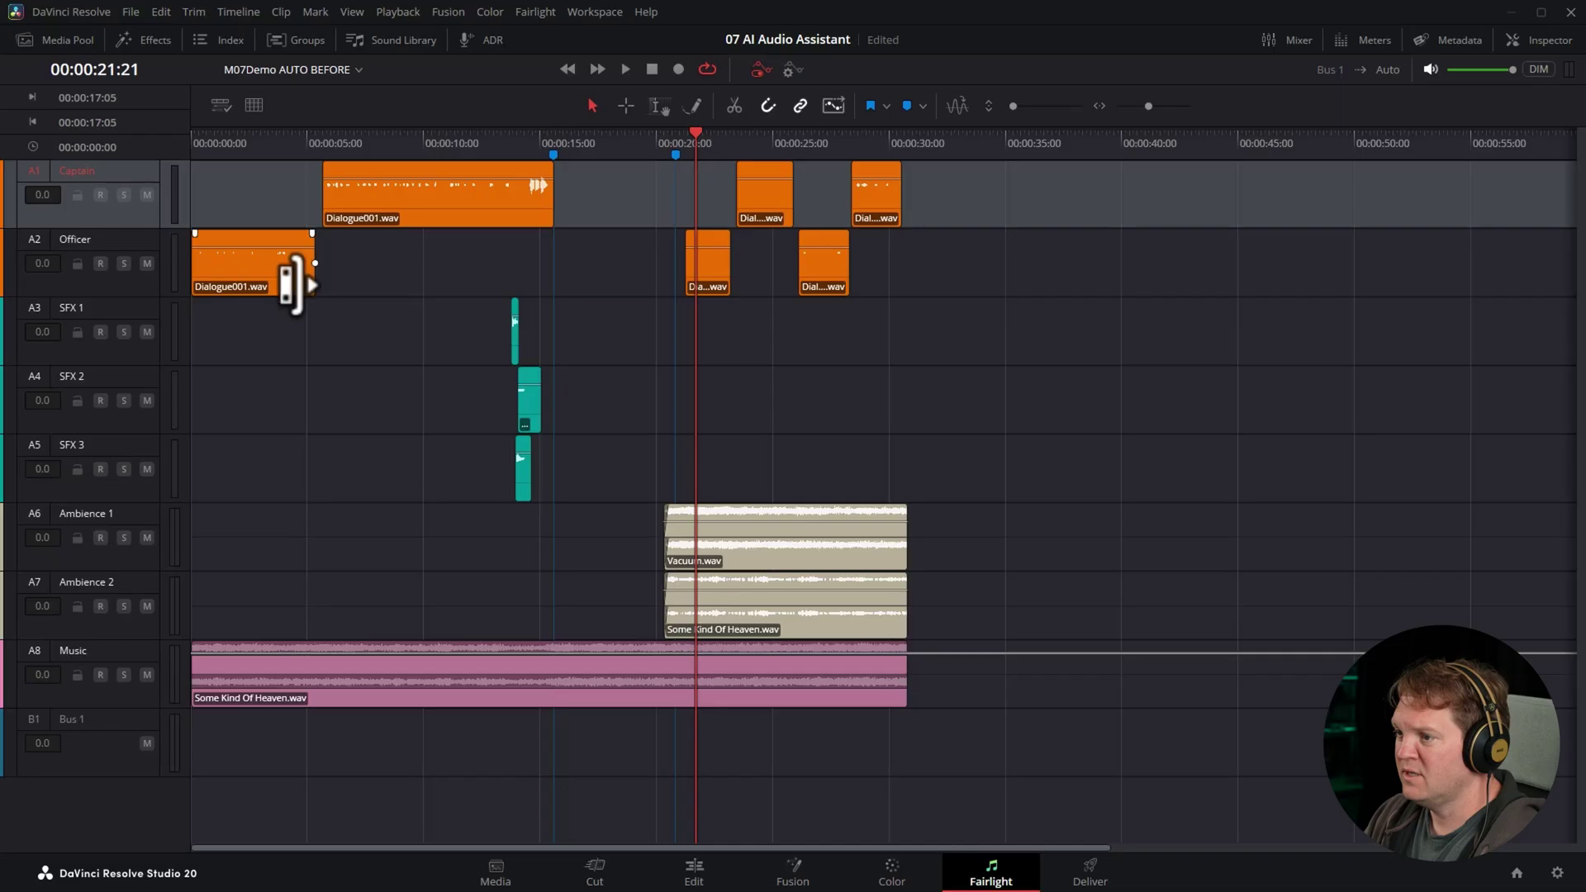
right_click(254, 214)
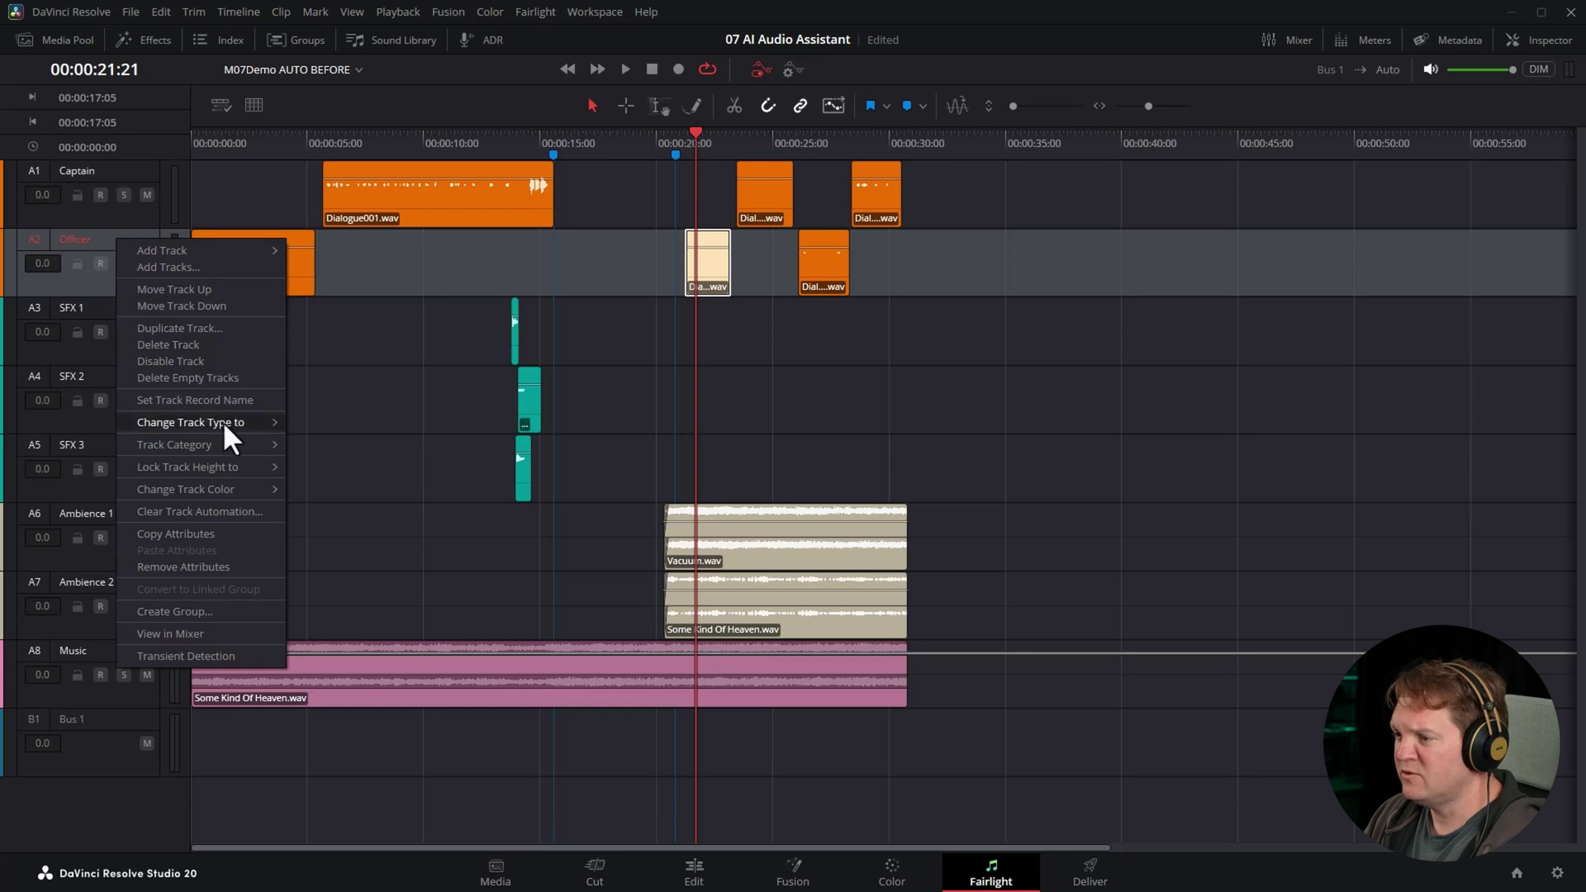
mouse_move(227, 445)
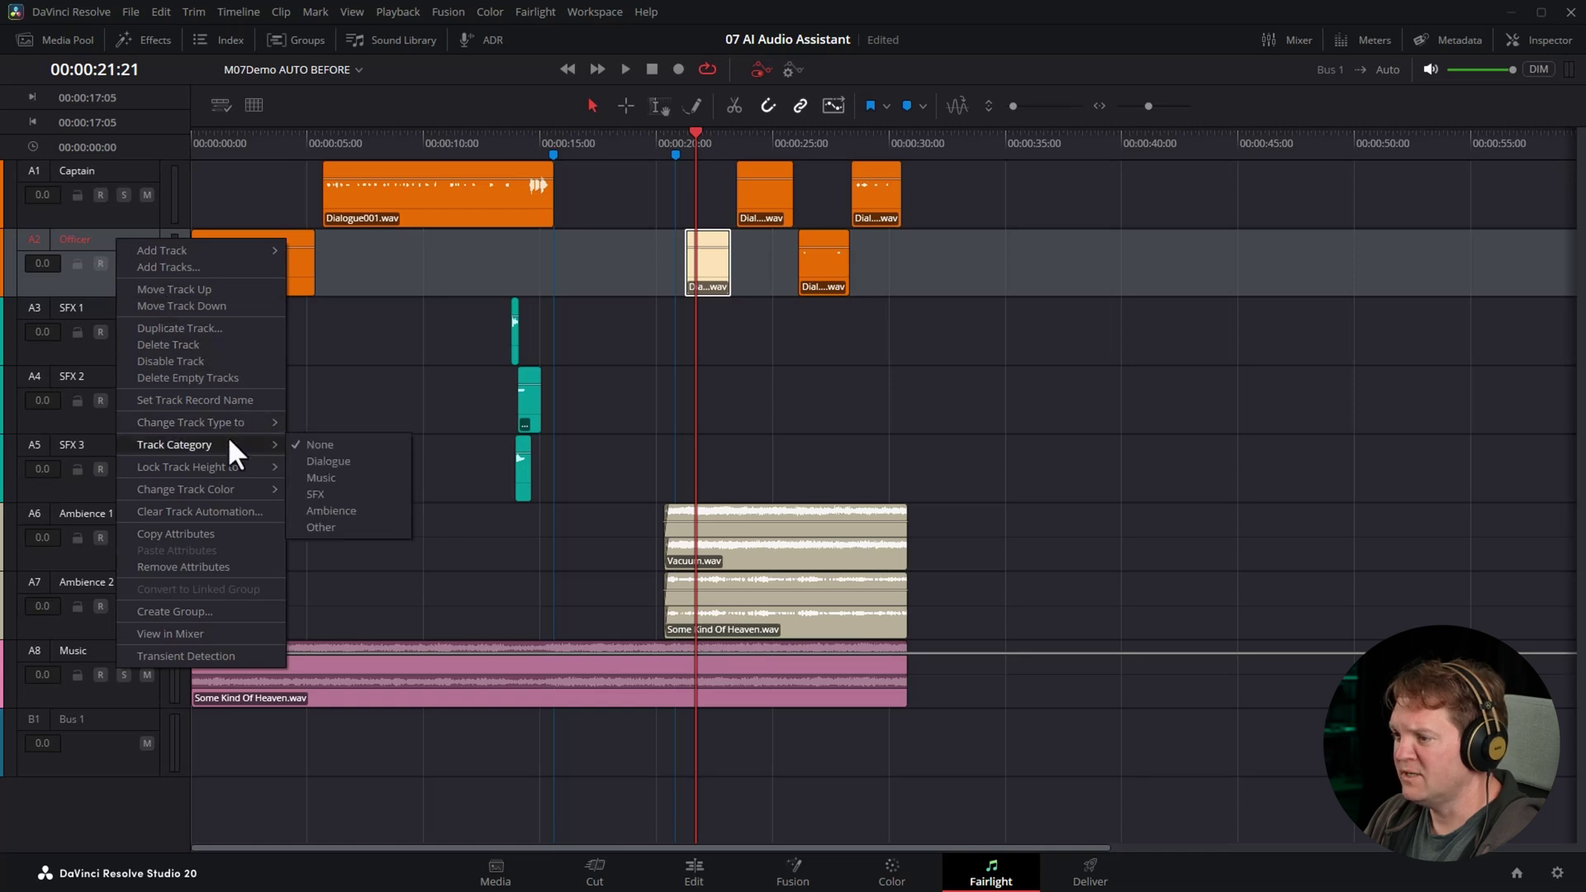
left_click(344, 458)
Select SFX 1 through SFX 3 and set their track category to SFX
left_click(114, 307)
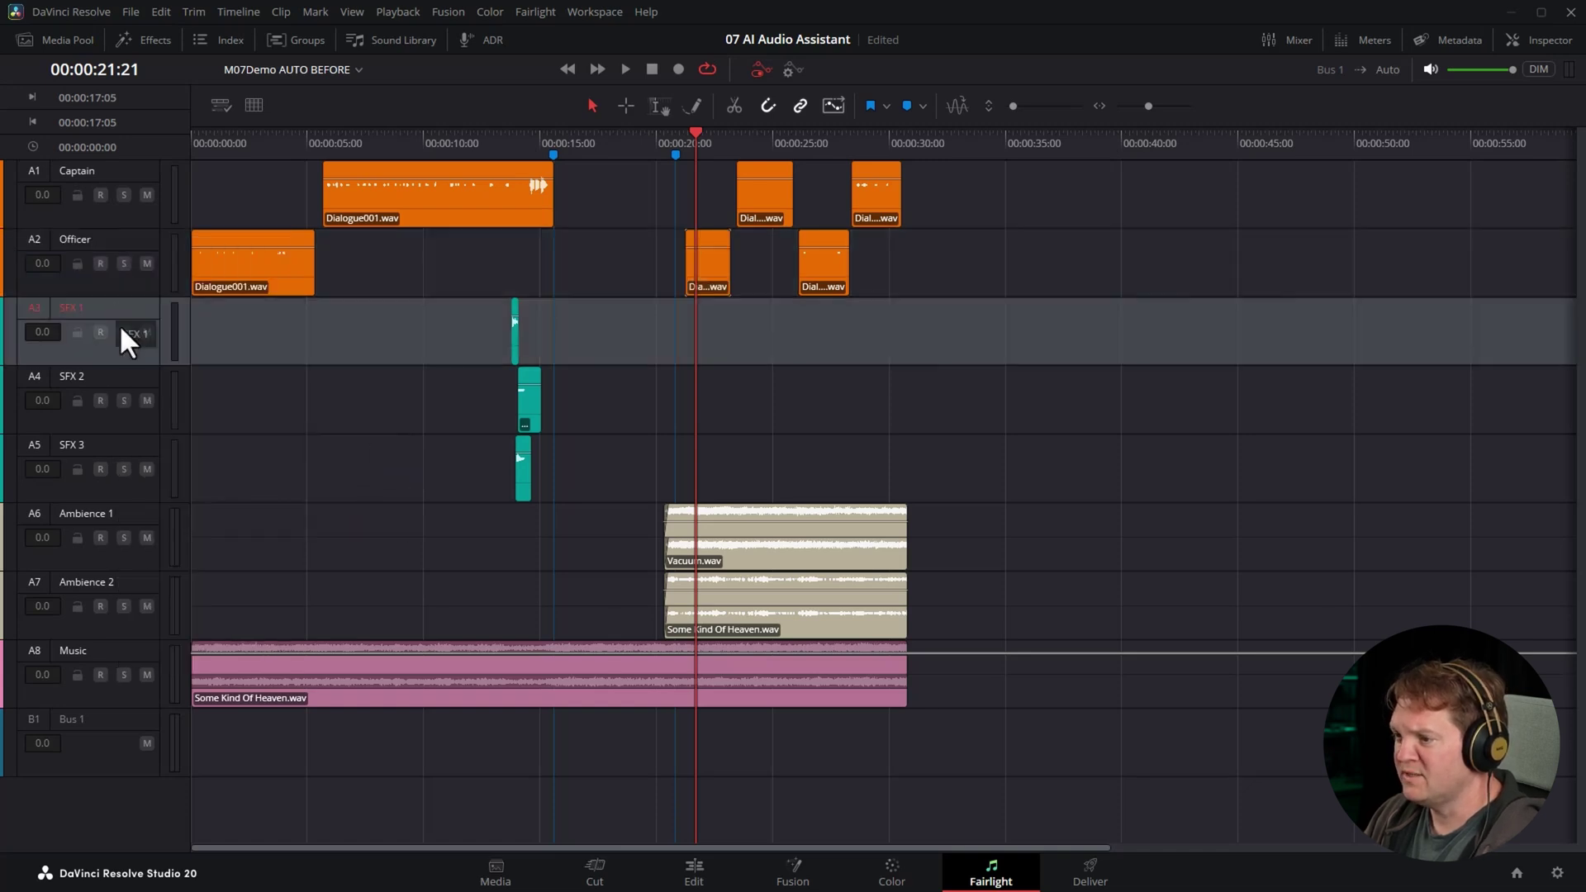
left_click(103, 439, "shift")
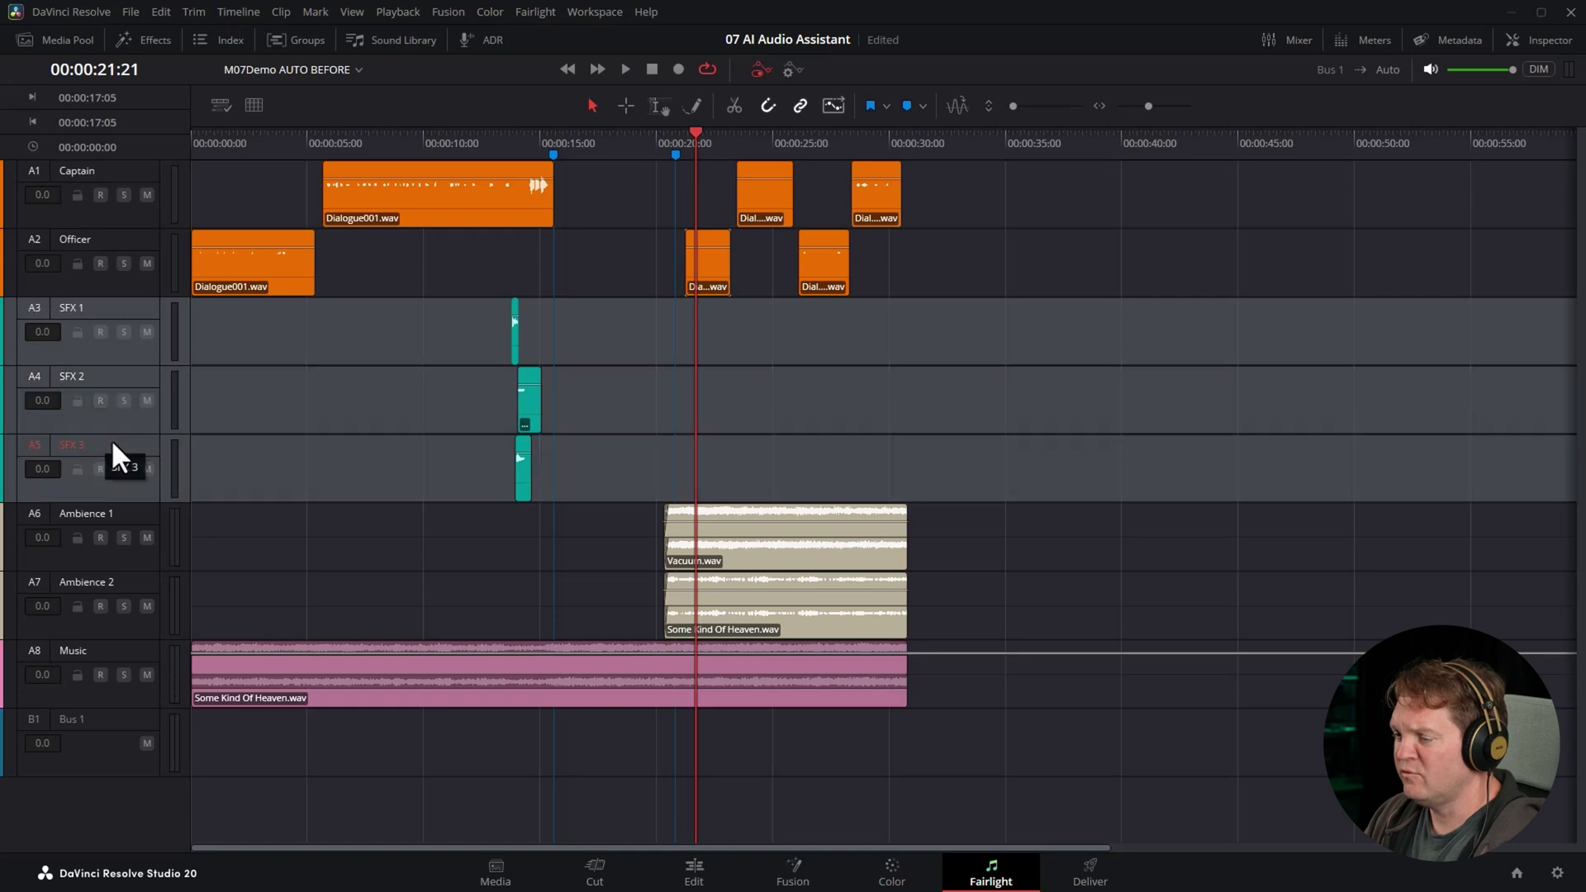
right_click(111, 439)
mouse_move(208, 650)
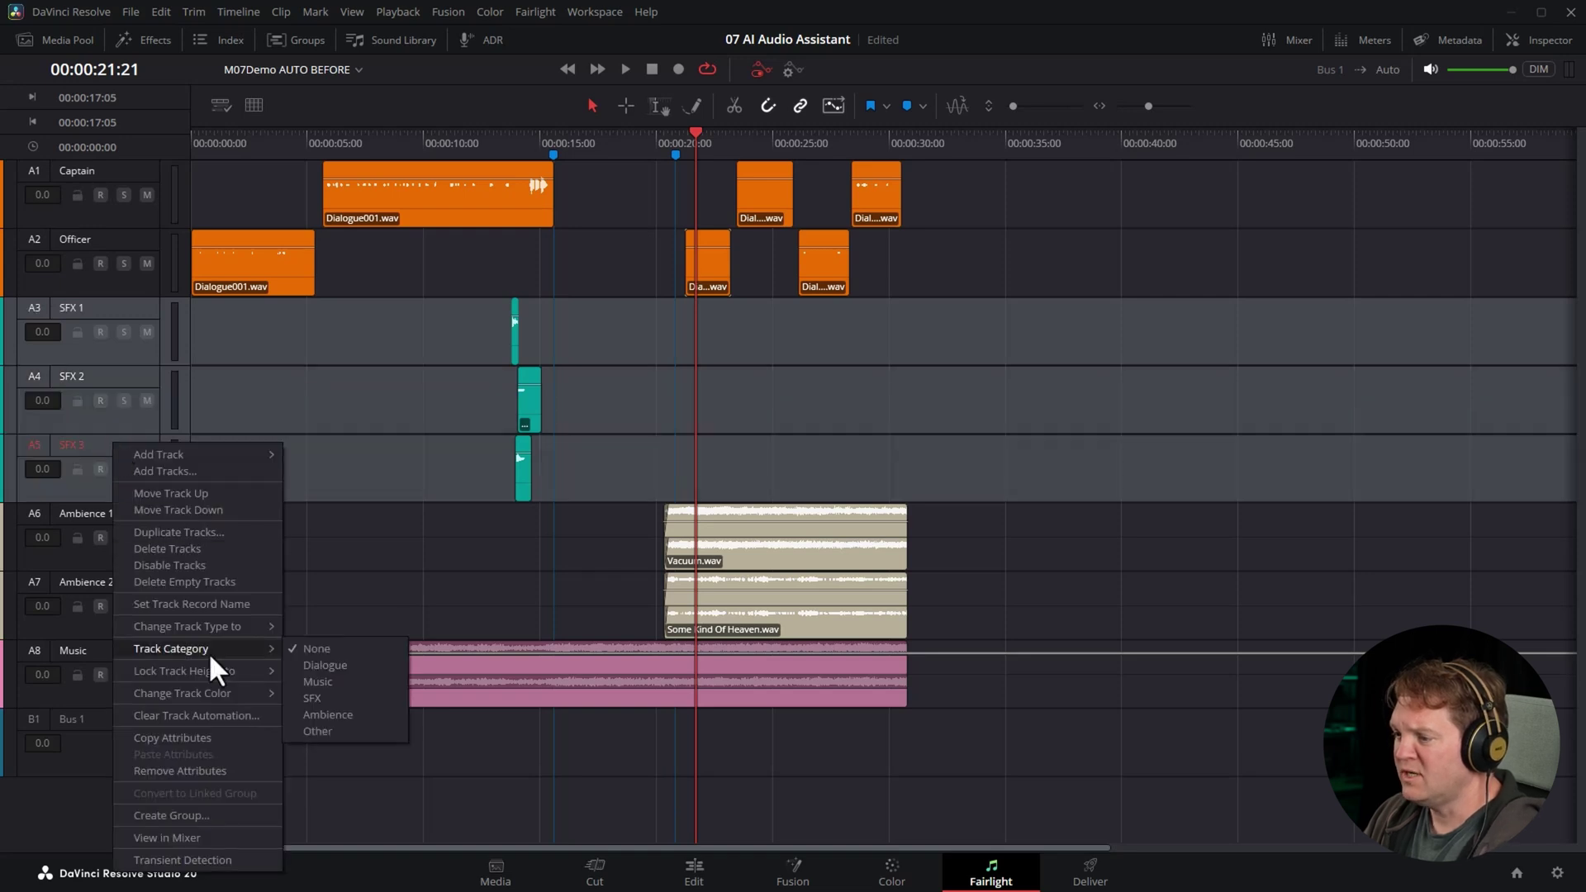
left_click(349, 698)
Set Ambience 1 and Ambience 2 to the Ambience category, then bring up the Music track's options
left_click(132, 555)
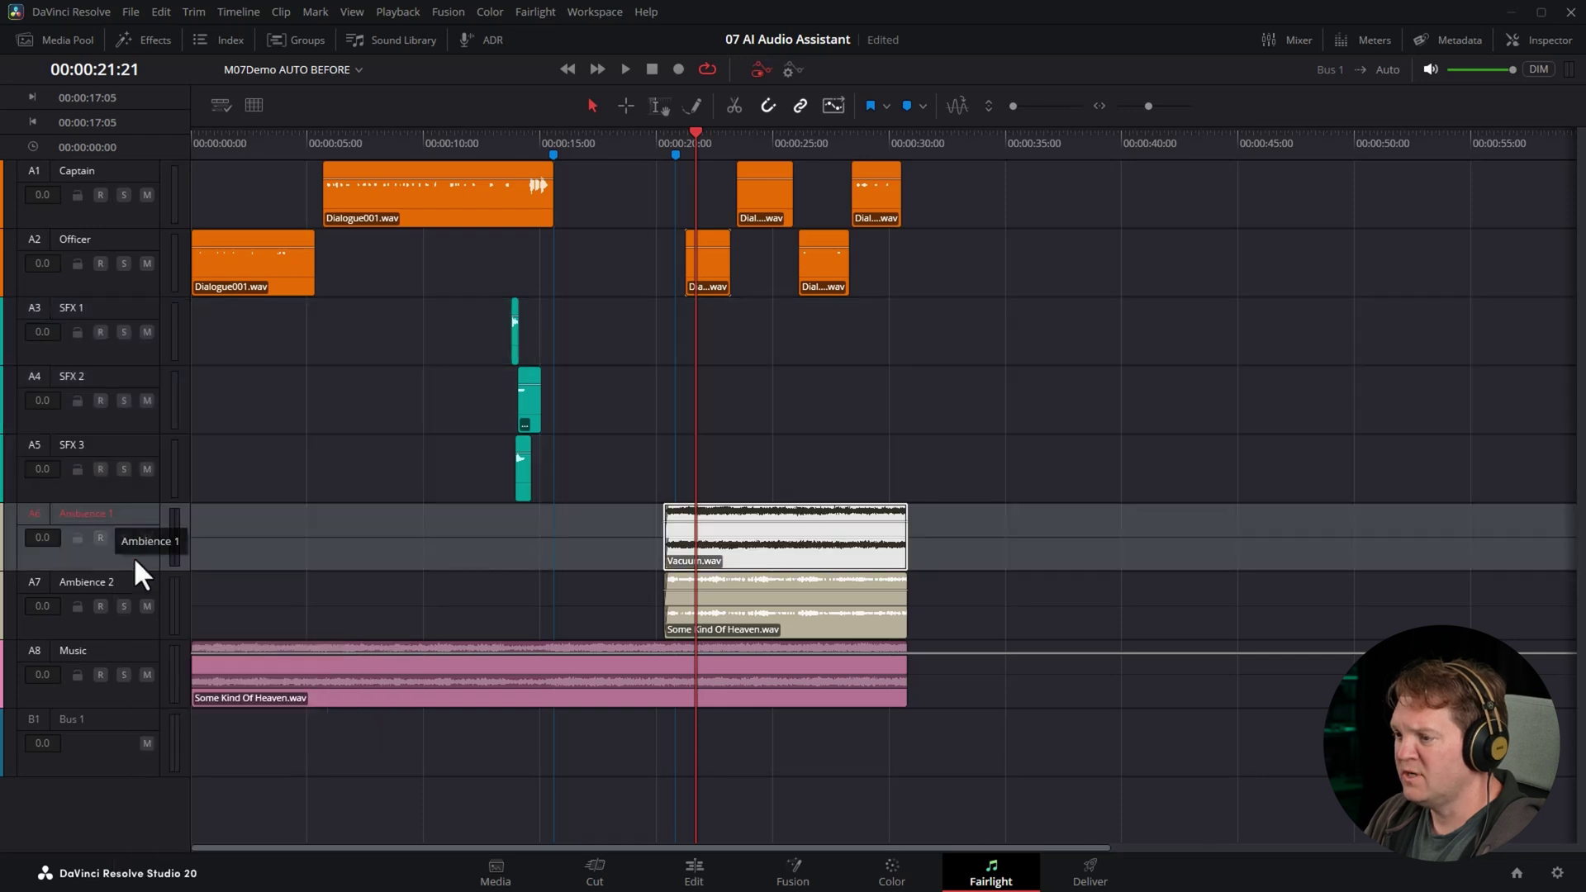
left_click(124, 581, "shift")
right_click(120, 578)
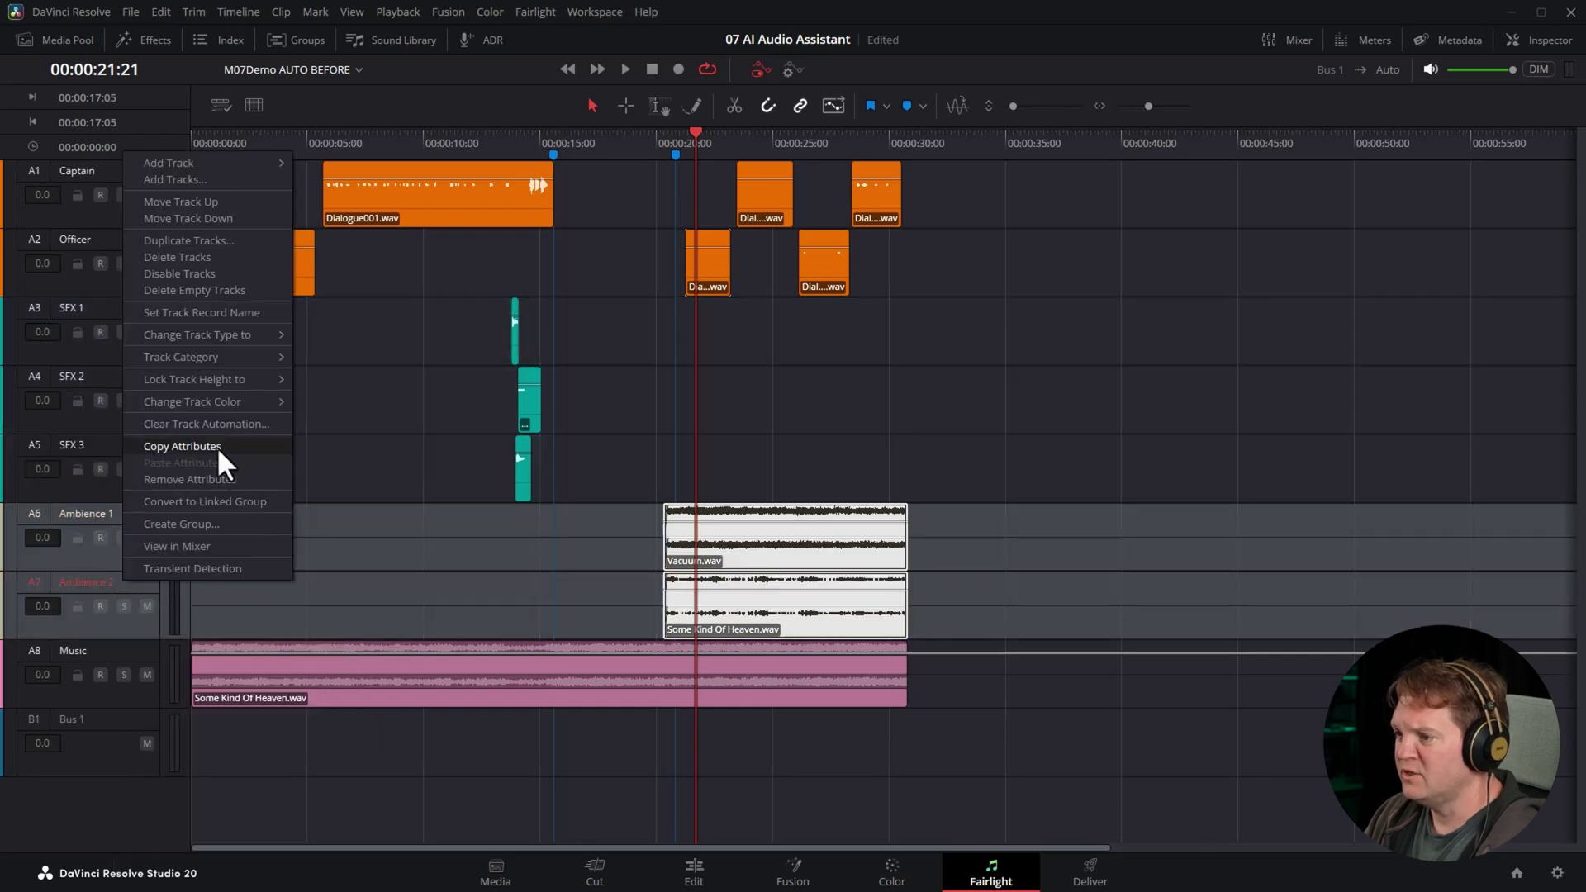
mouse_move(216, 355)
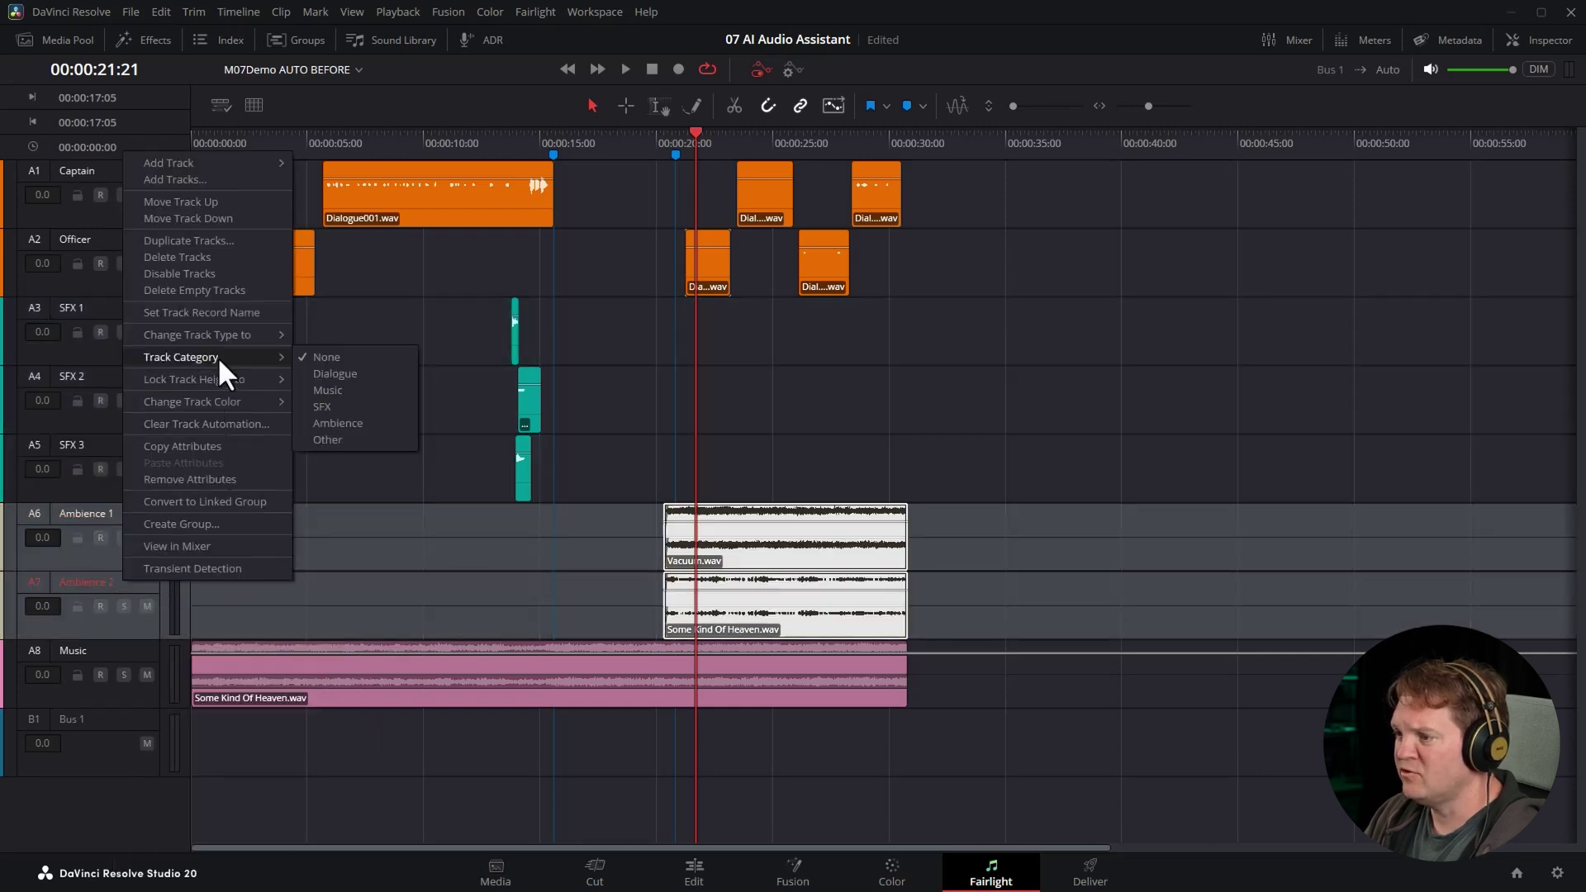
left_click(336, 422)
right_click(111, 651)
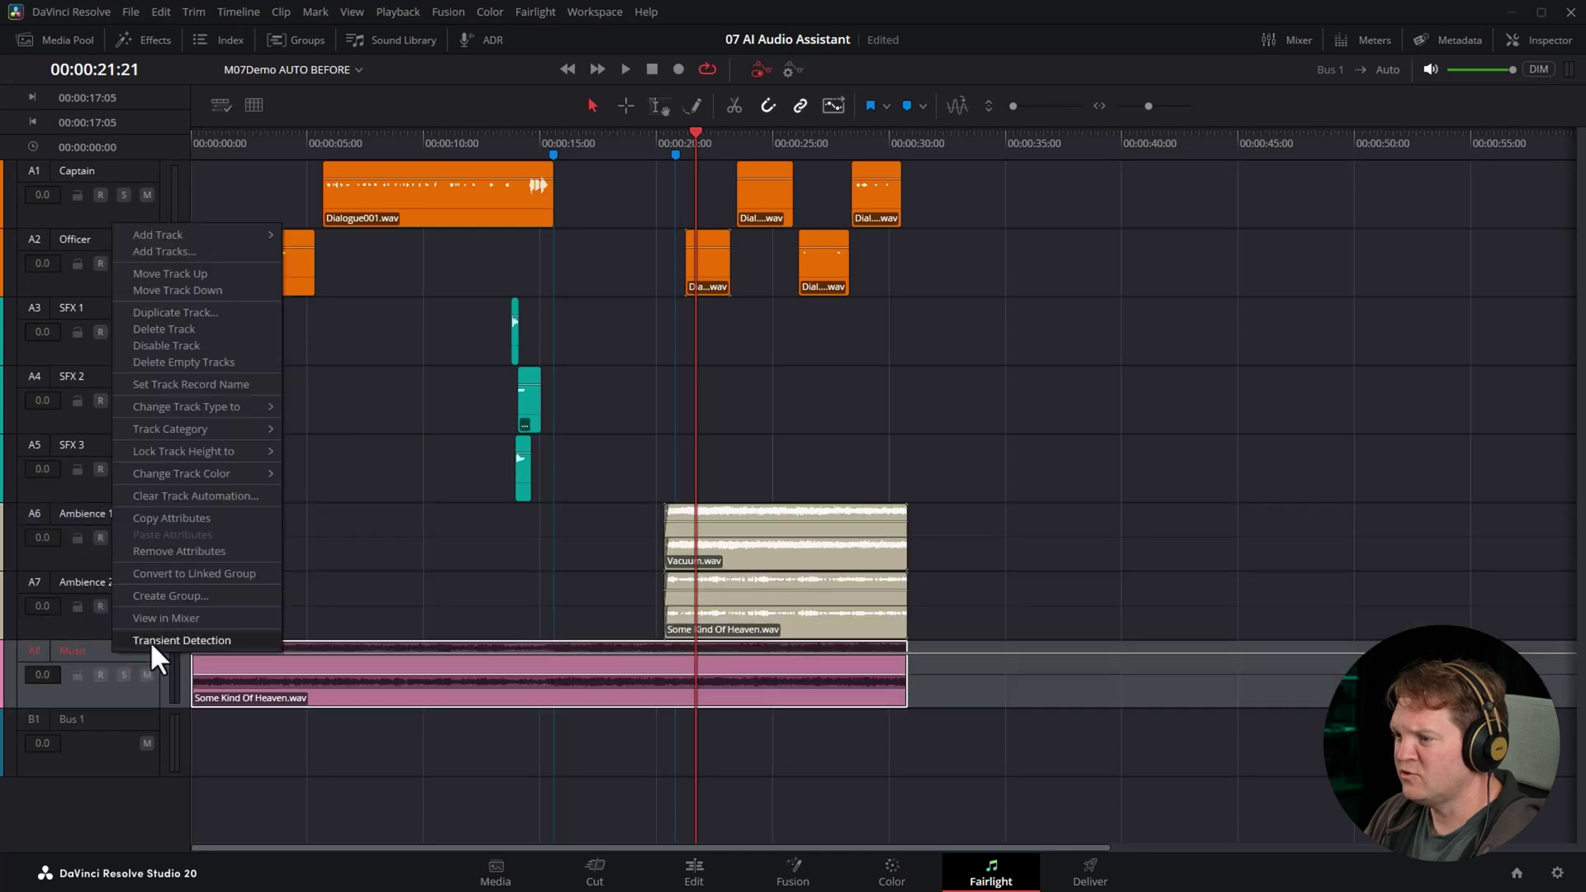
mouse_move(215, 428)
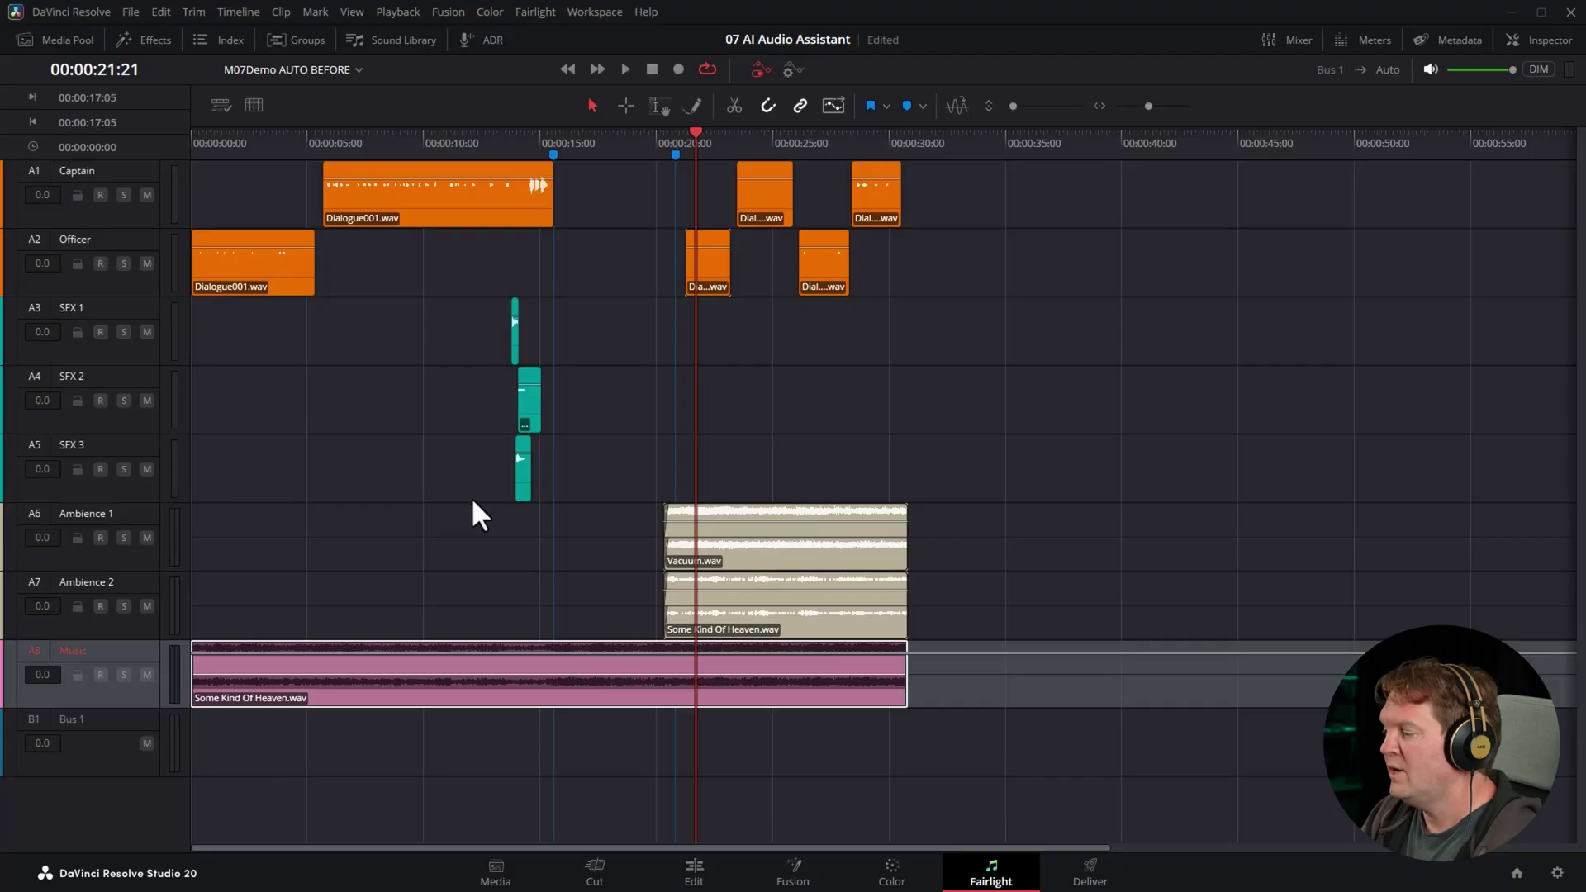
Launch AI Tools > Audio Assistant, keep the YouTube delivery standard, and run Auto Mix
left_click(694, 874)
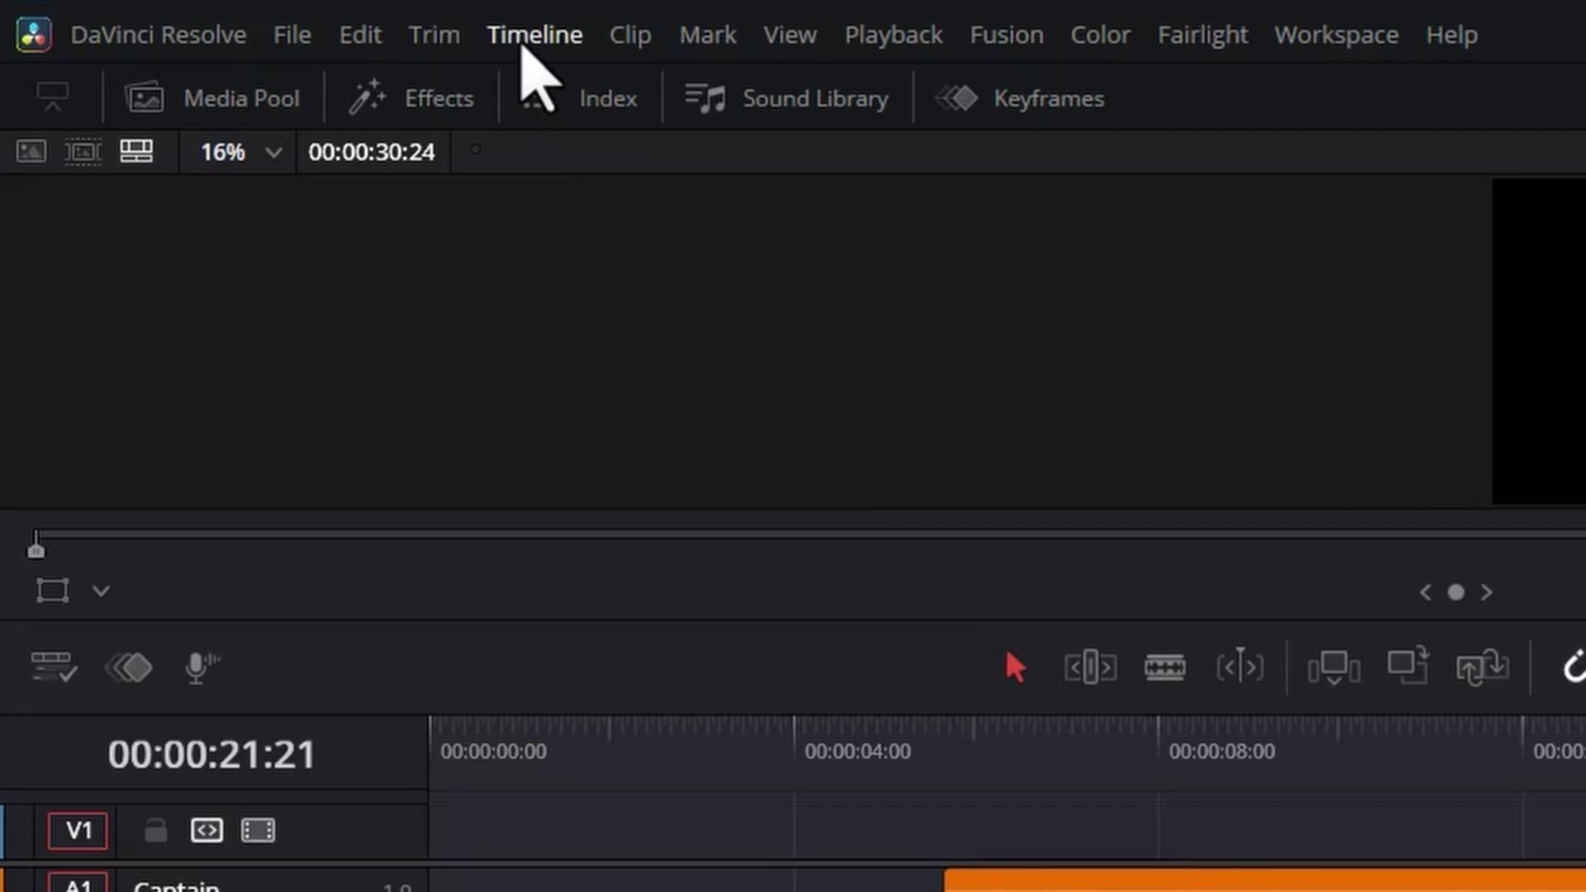
left_click(522, 47)
mouse_move(648, 418)
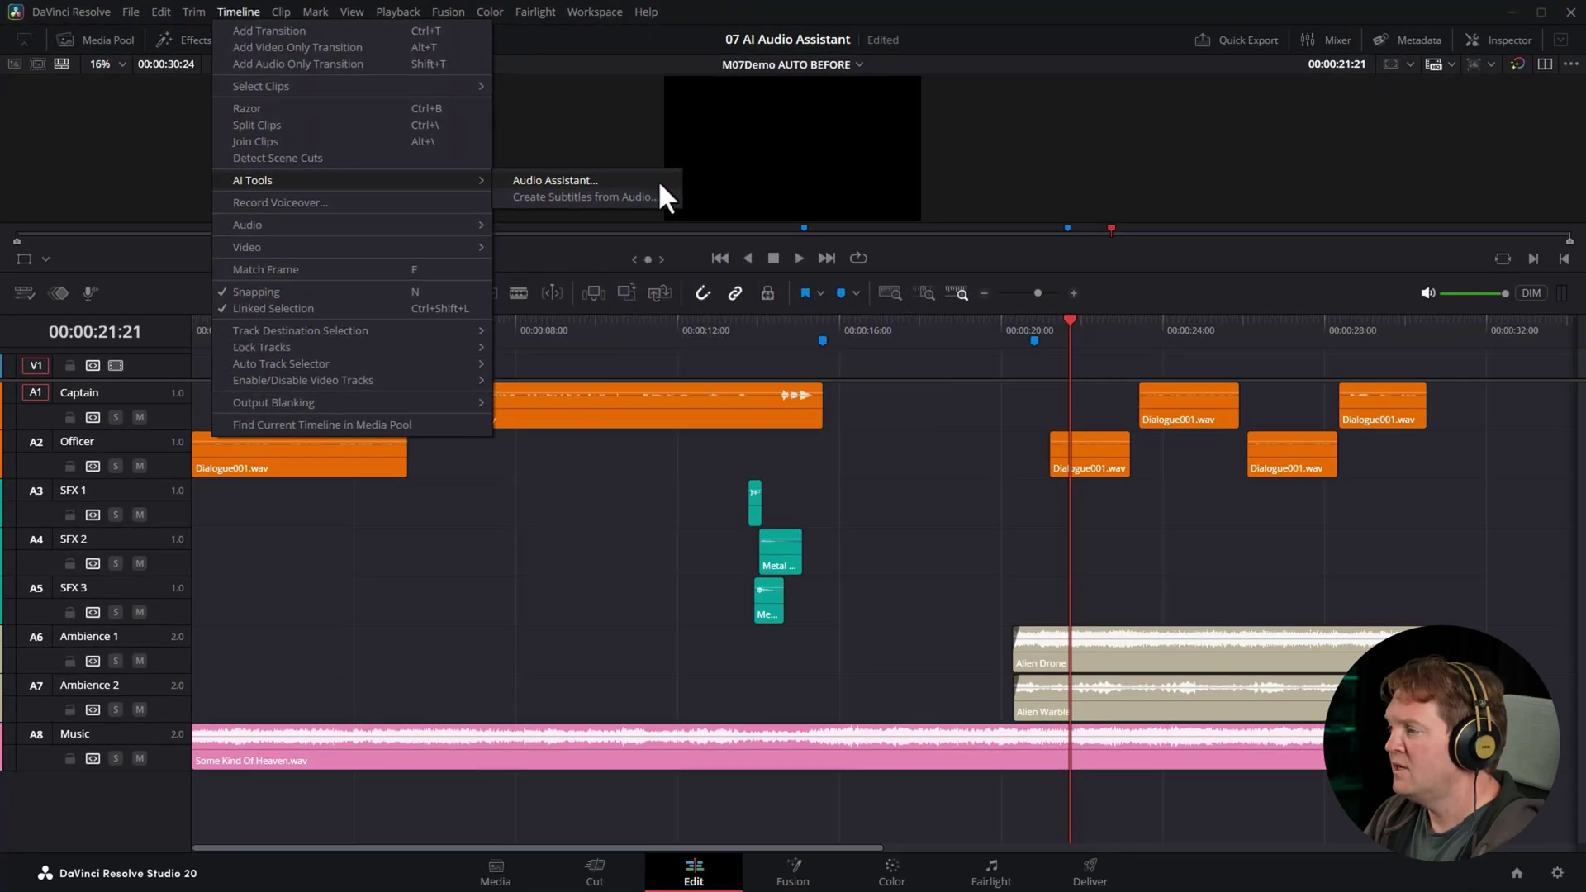
left_click(1480, 418)
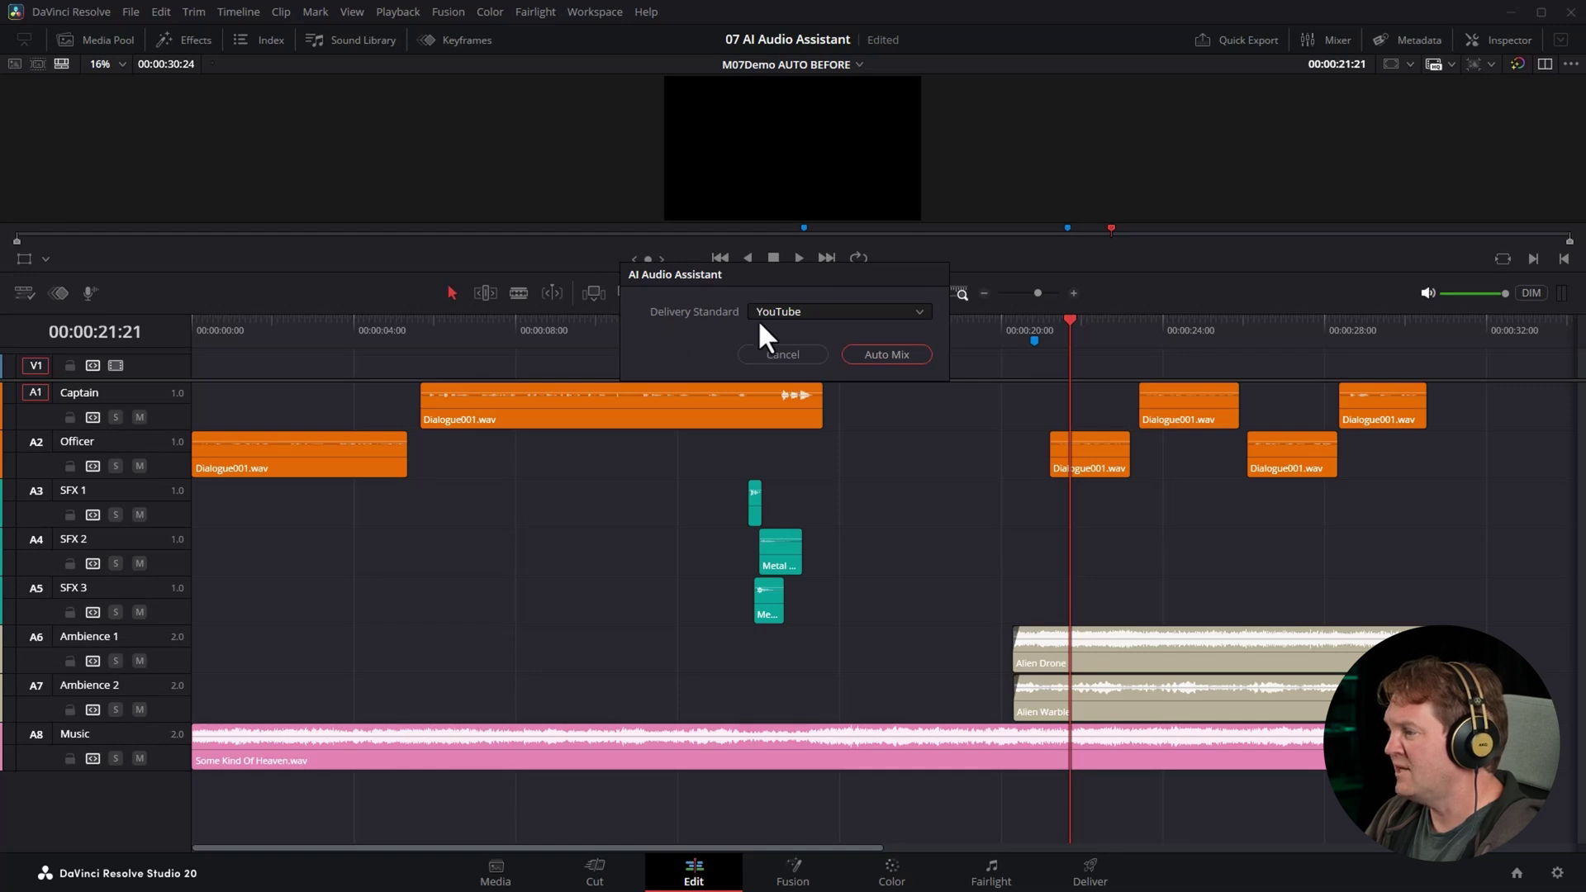
left_click(920, 312)
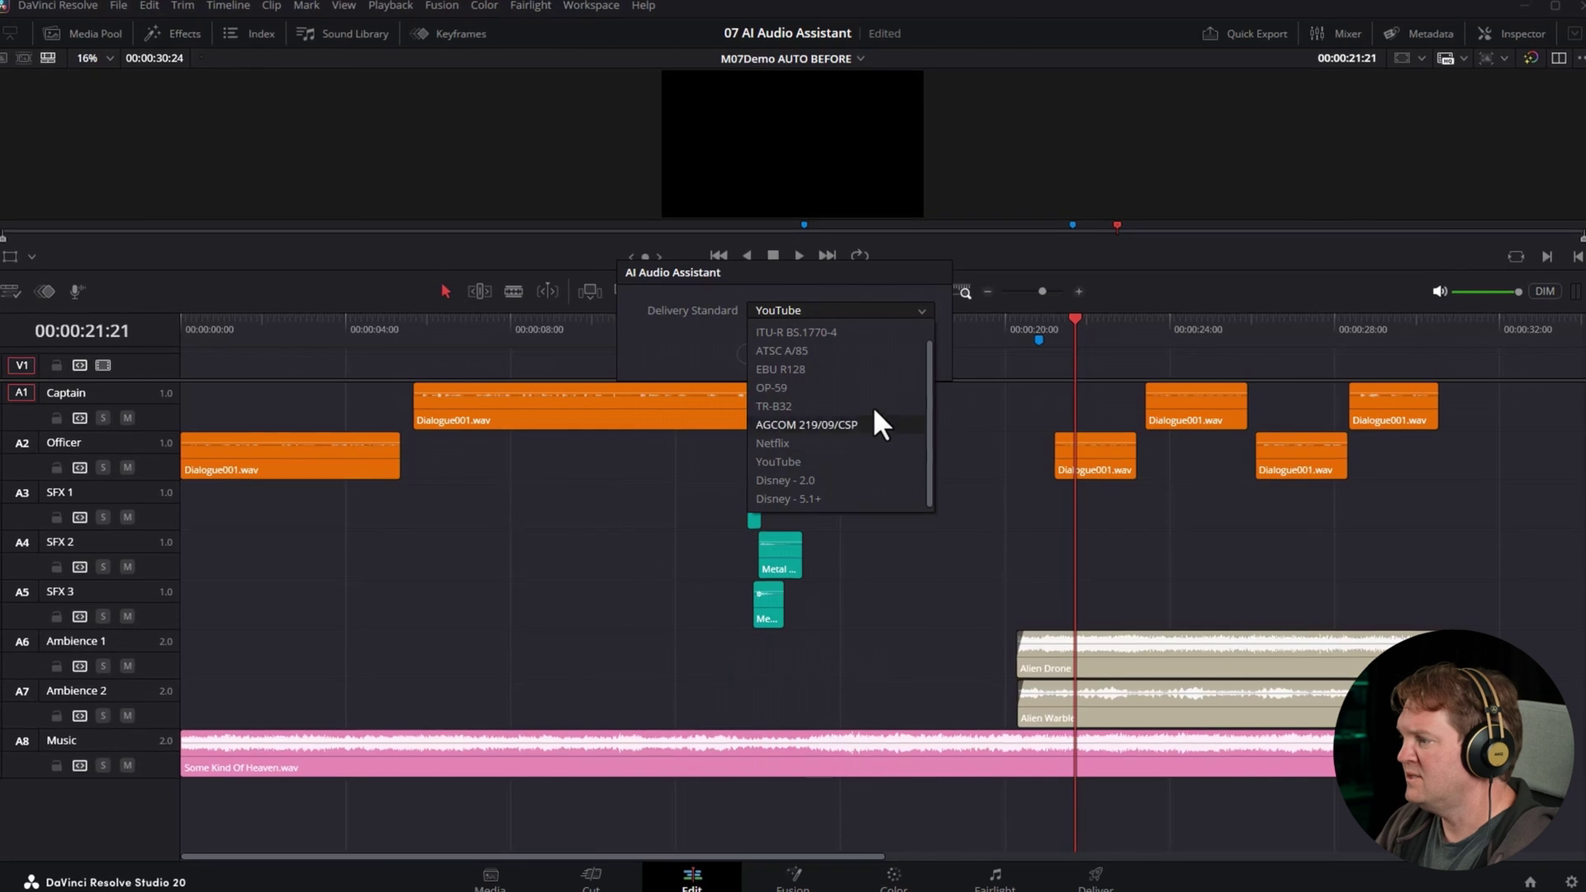
left_click(773, 464)
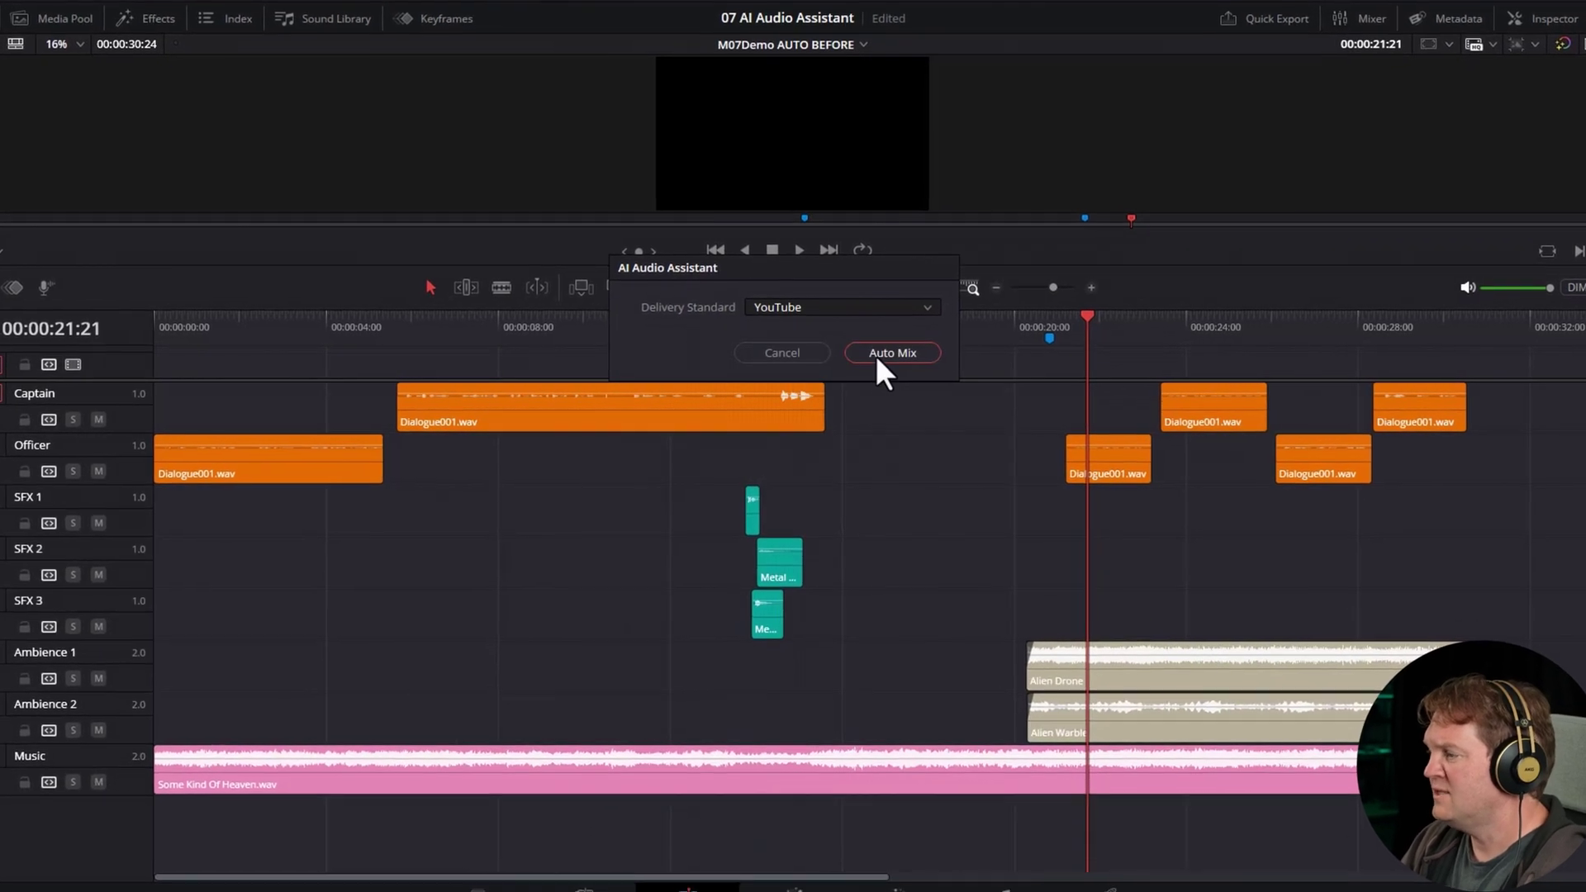
left_click(930, 352)
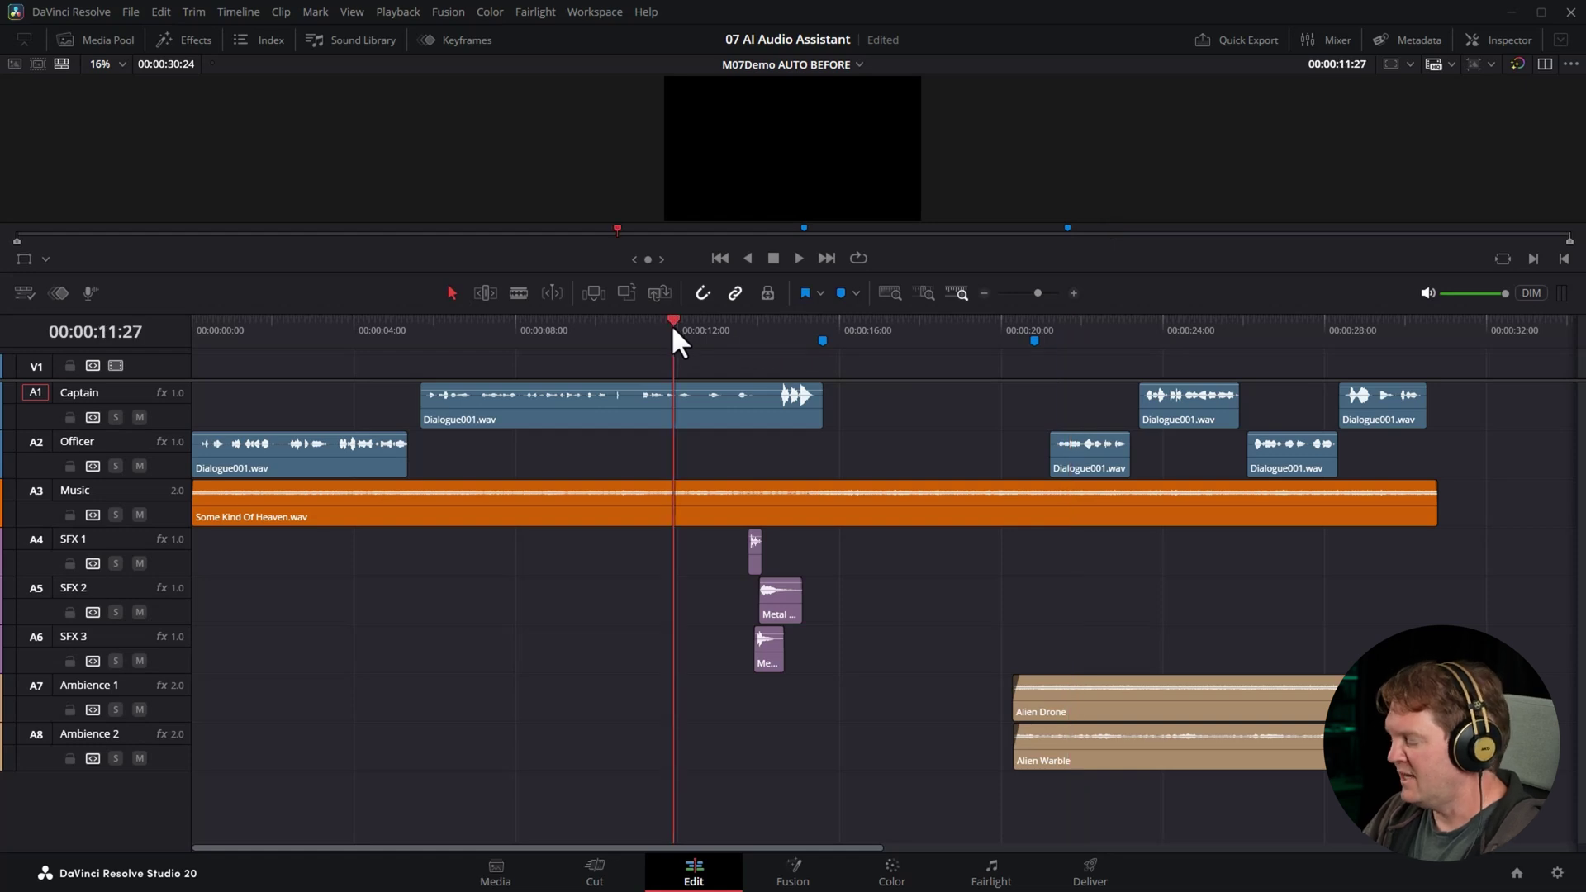
key("Home")
key("space")
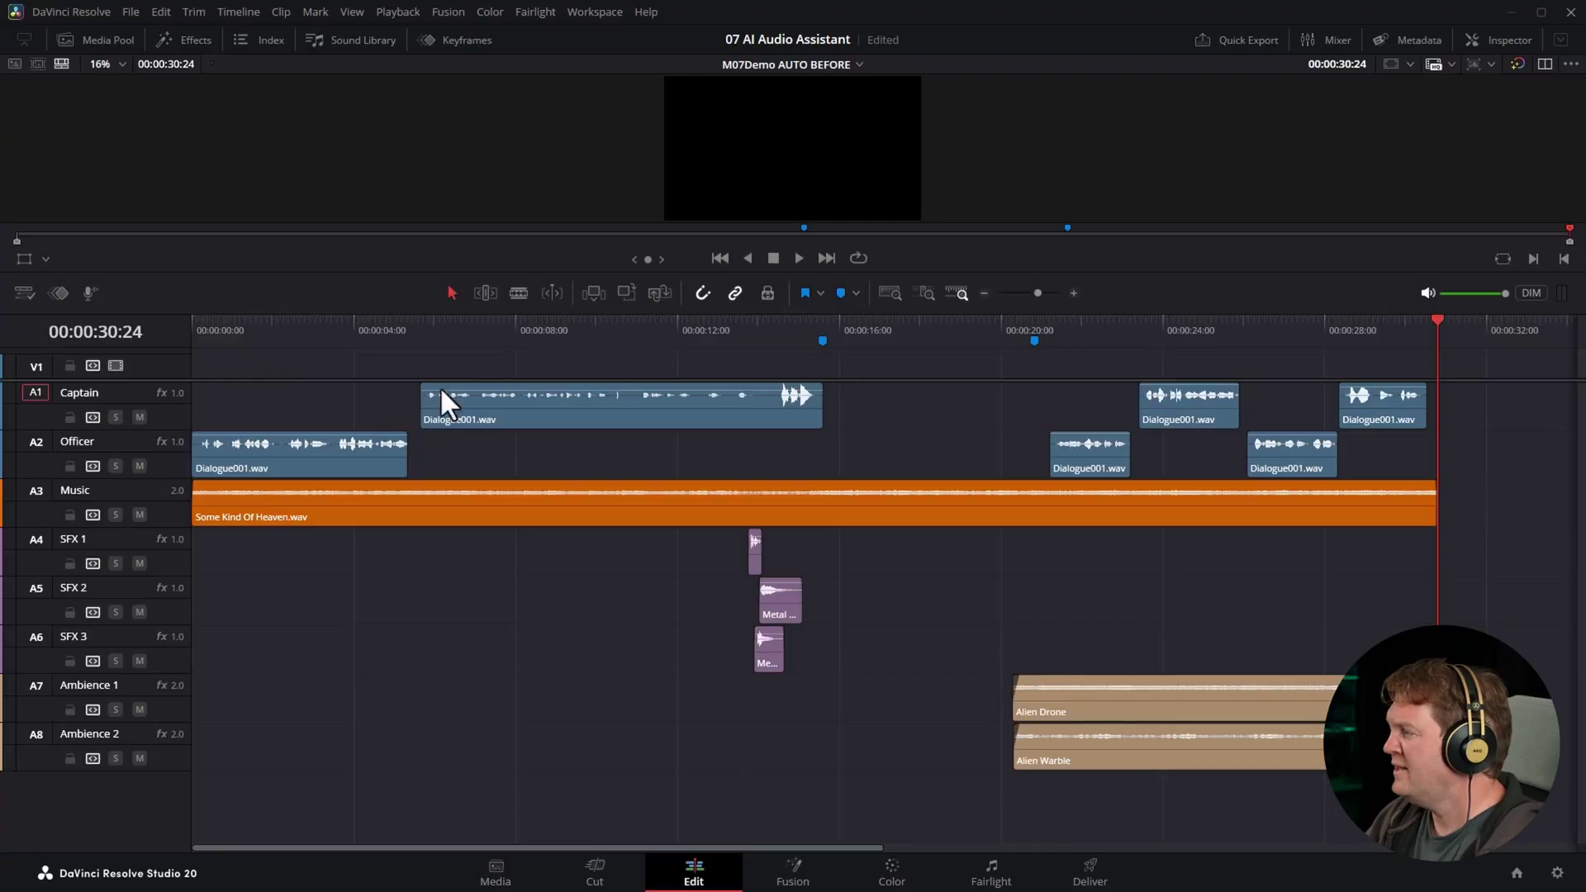
left_click(1311, 328)
key("space")
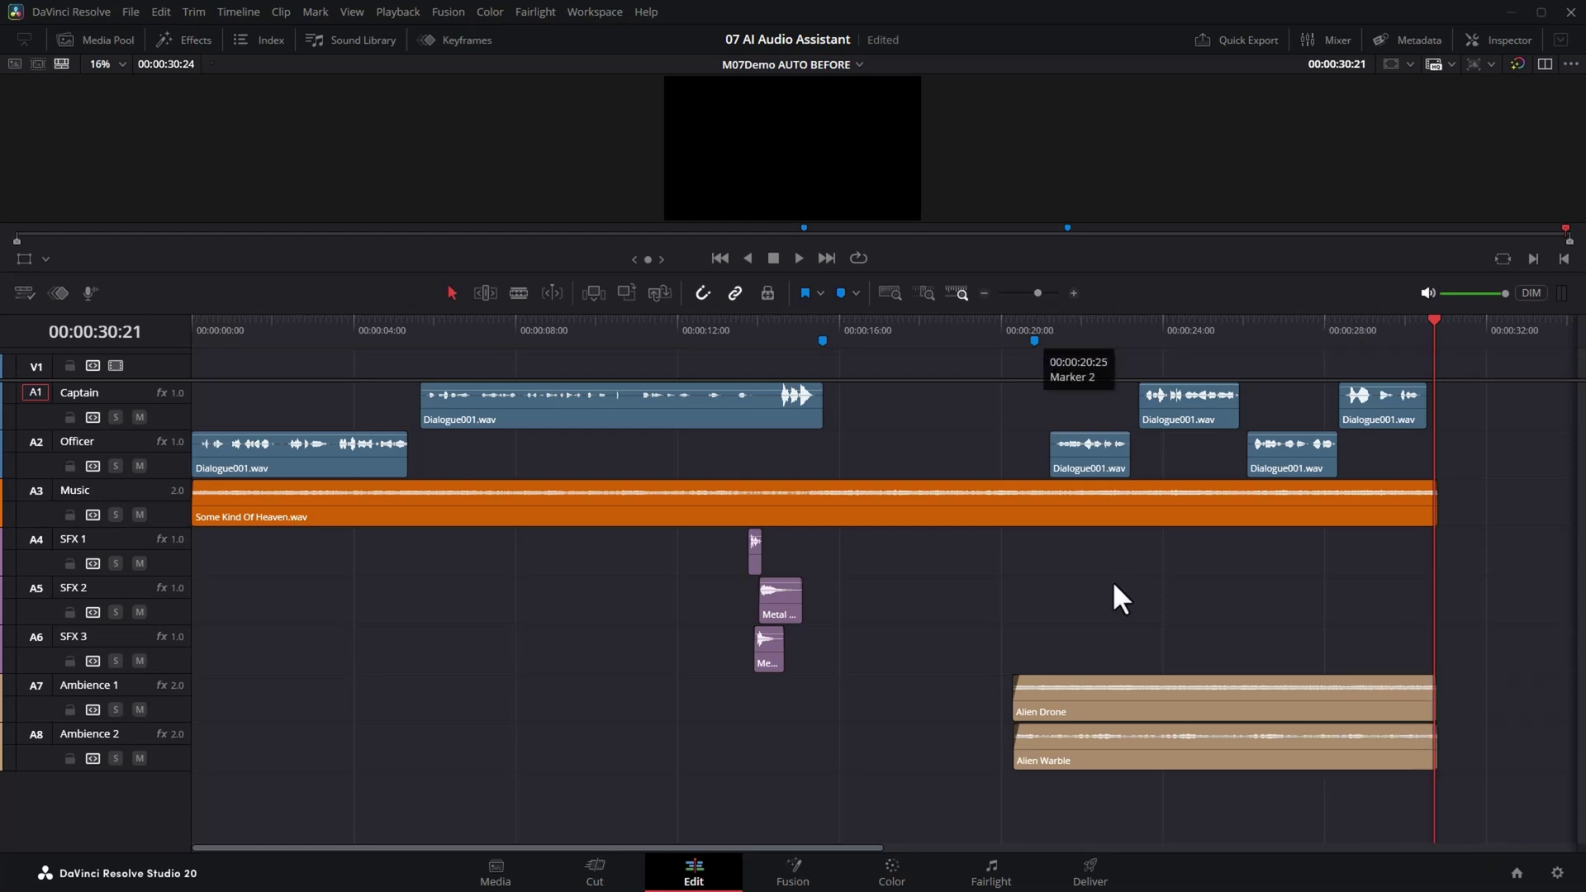
Select both ambience clips and raise Ambience 1 to -20 dB and Ambience 2 to -21 dB in the mixer
left_click_drag(957, 634, 1483, 775)
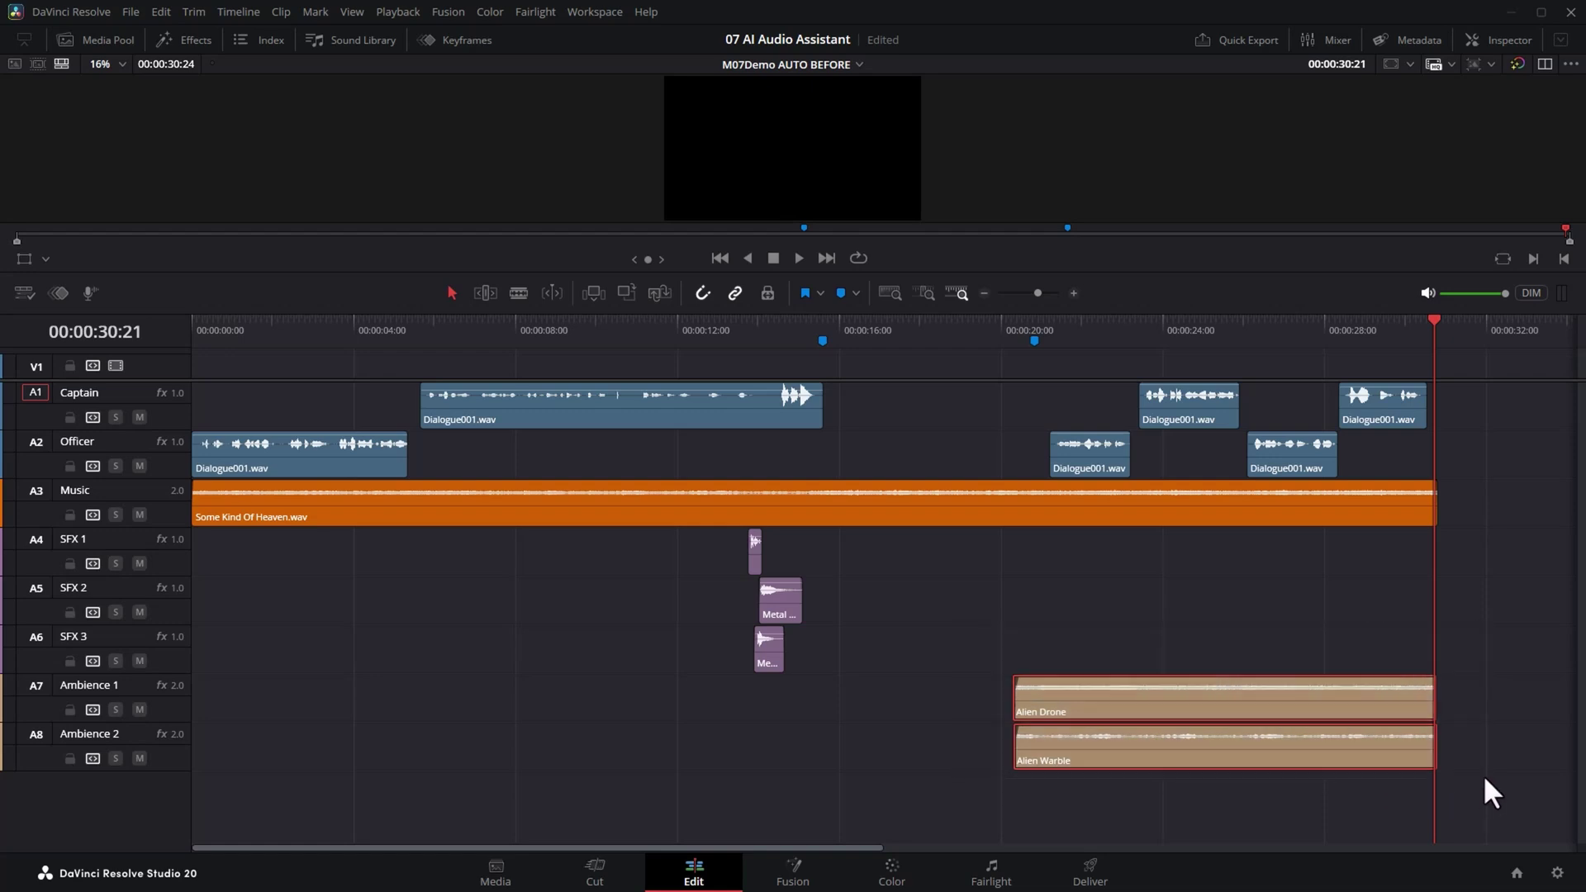
left_click(1000, 328)
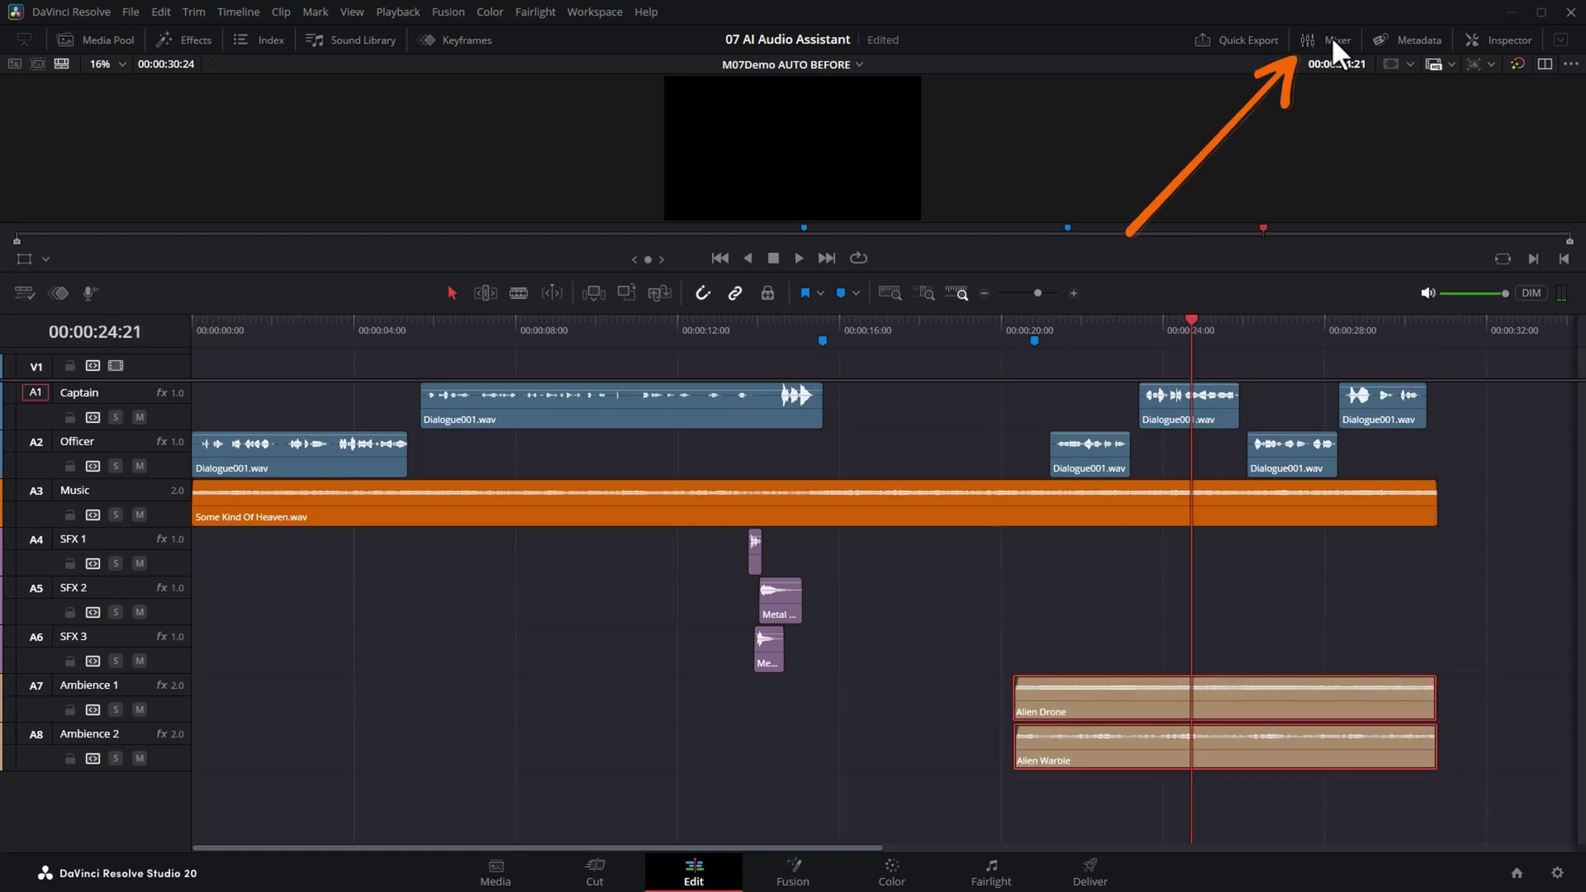
left_click(1334, 40)
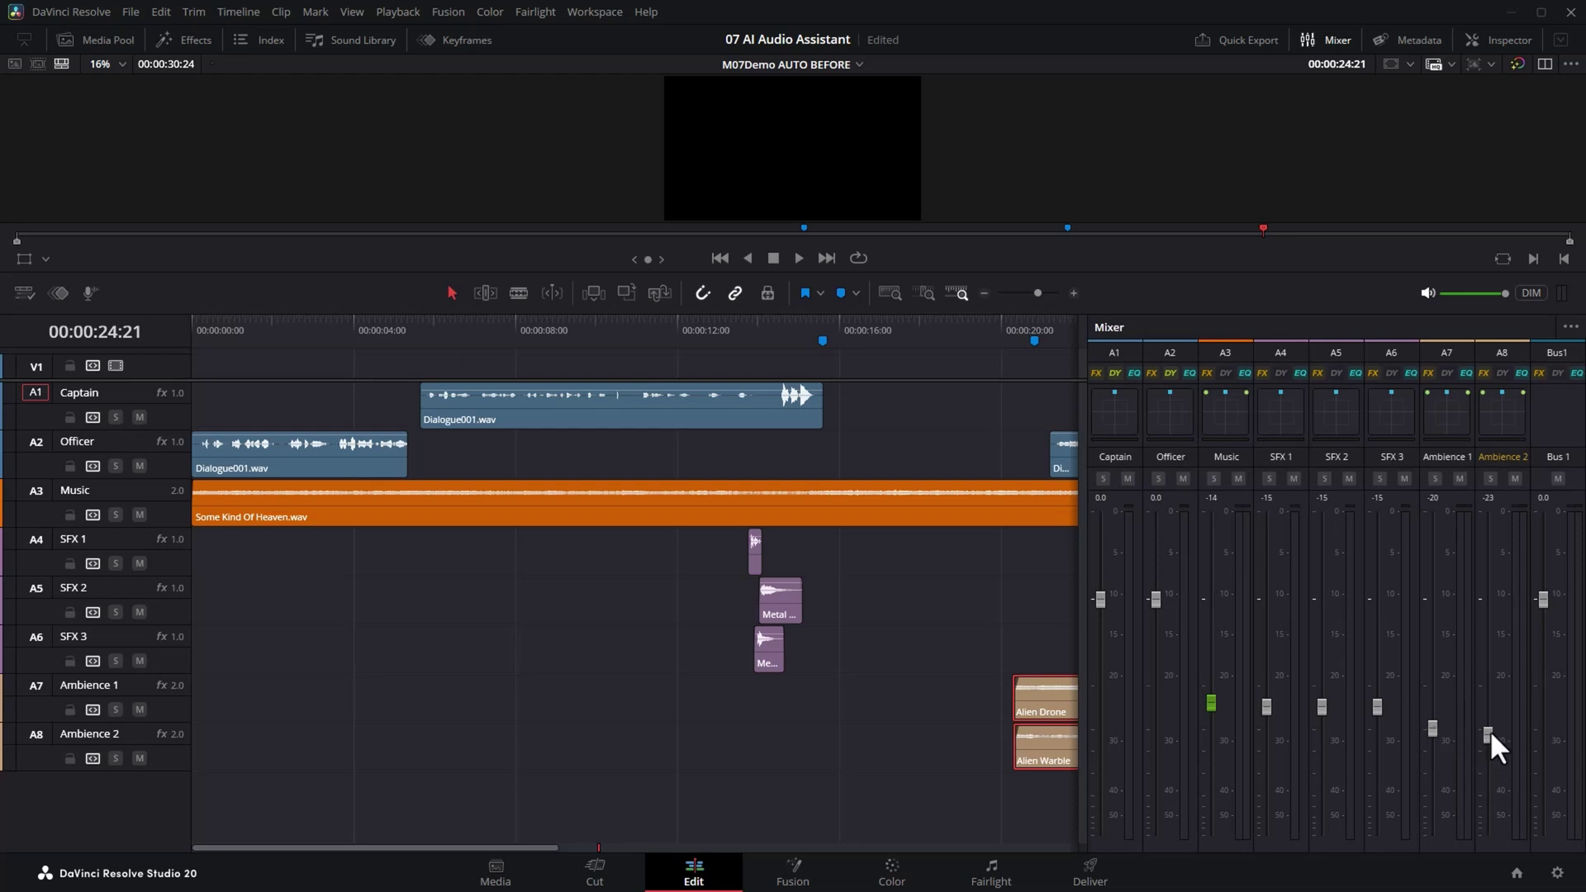
left_click(959, 331)
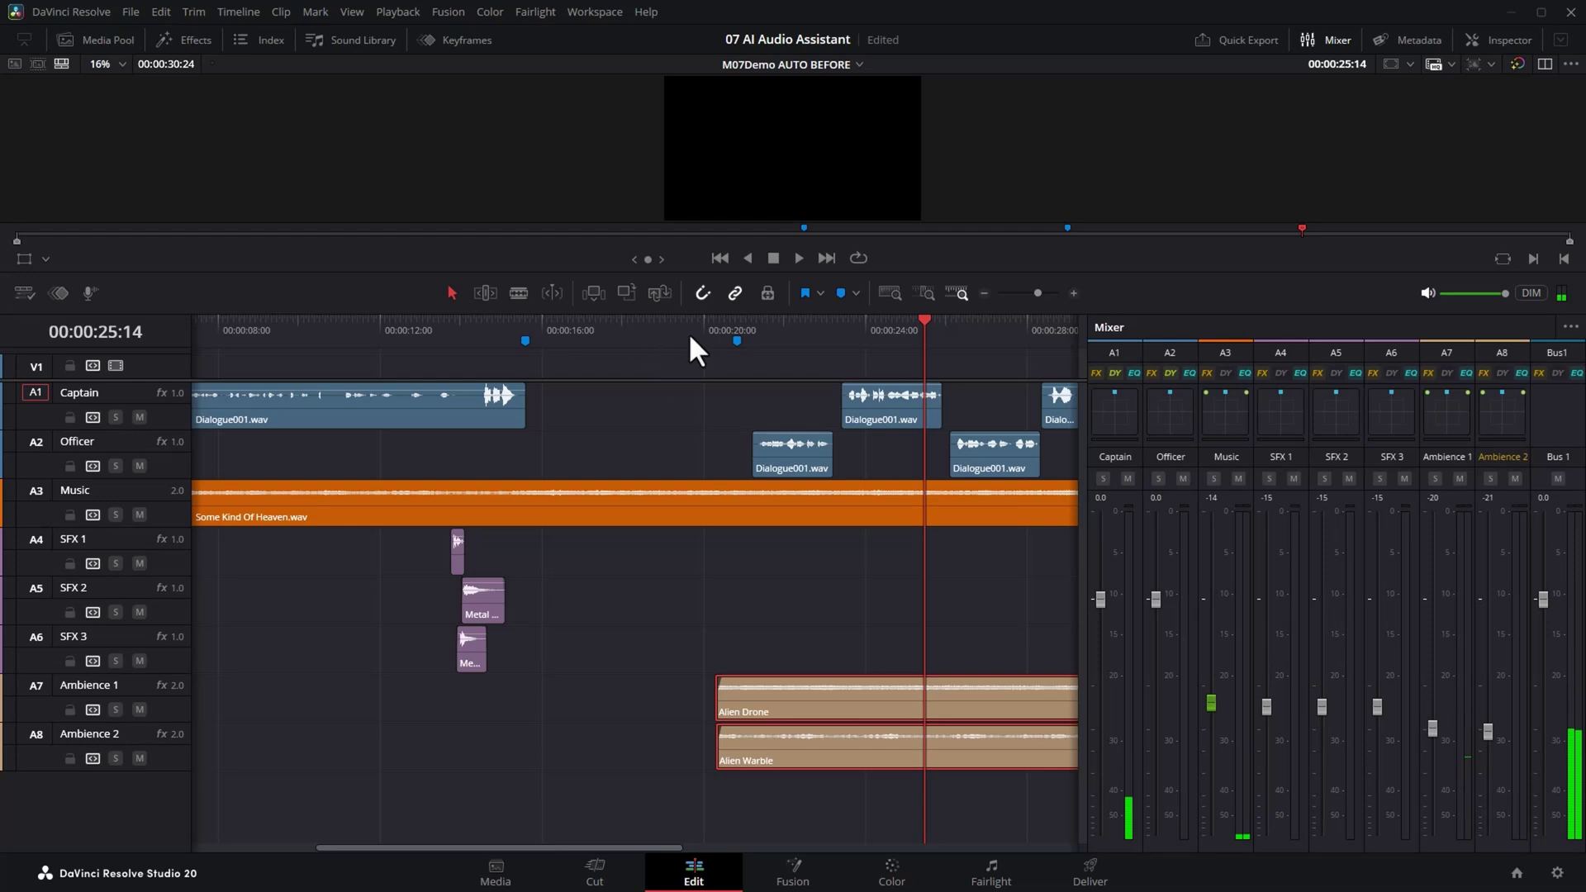
Enlarge the Officer track and lower its clip volume just after 20 seconds, playing back to check
key("shift+Left")
key("shift+Left")
key("shift+Left")
key("shift+Left")
left_click_drag(172, 472, 171, 560)
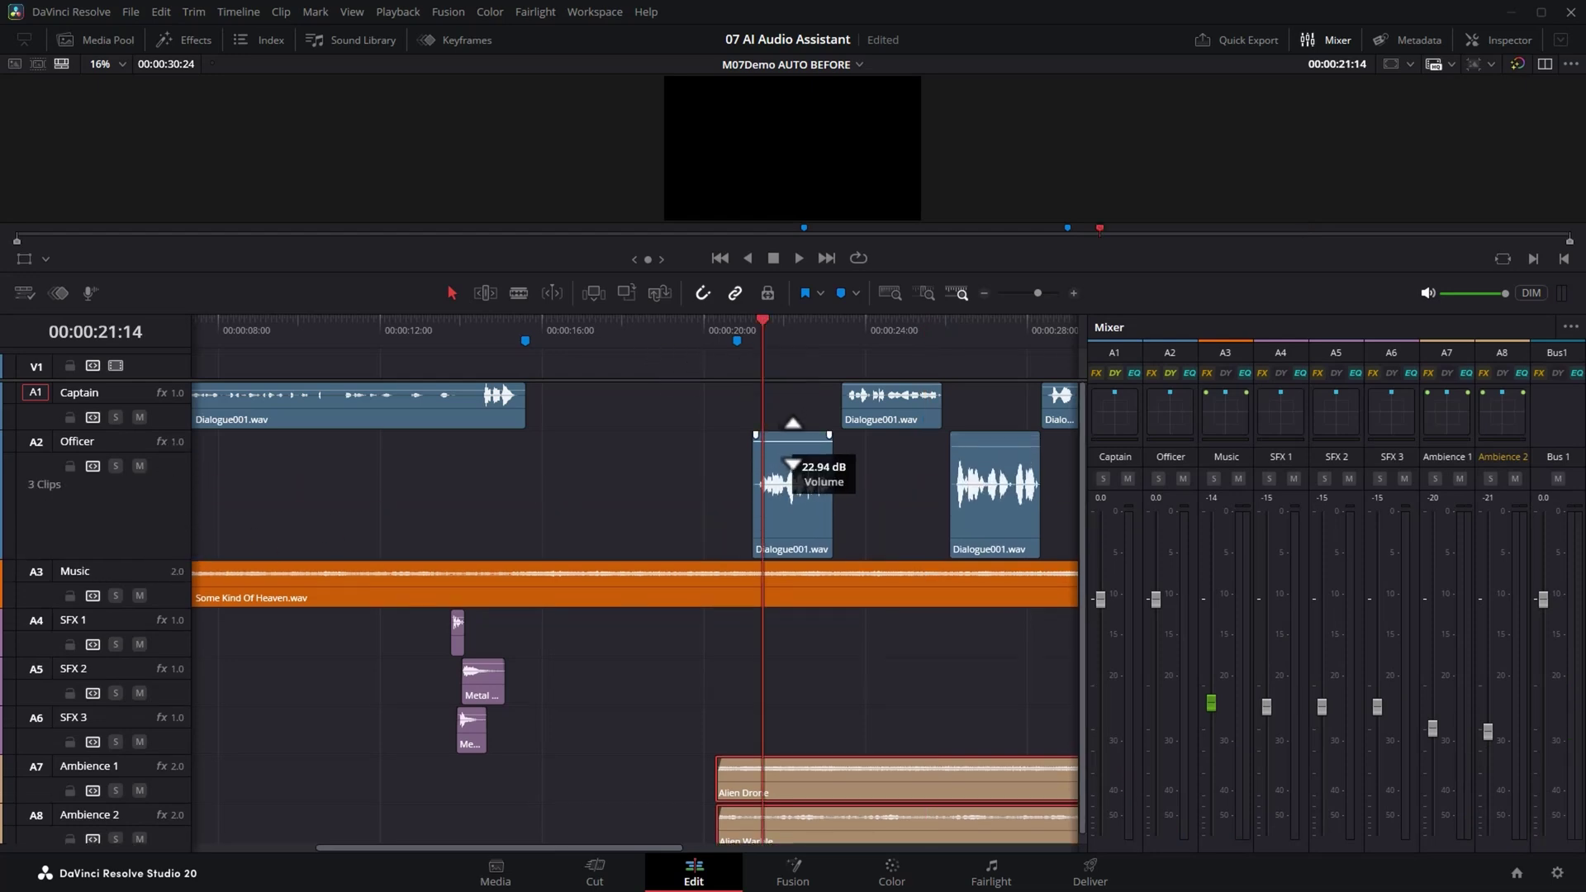
key("space")
left_click_drag(798, 451, 798, 452)
left_click(688, 325)
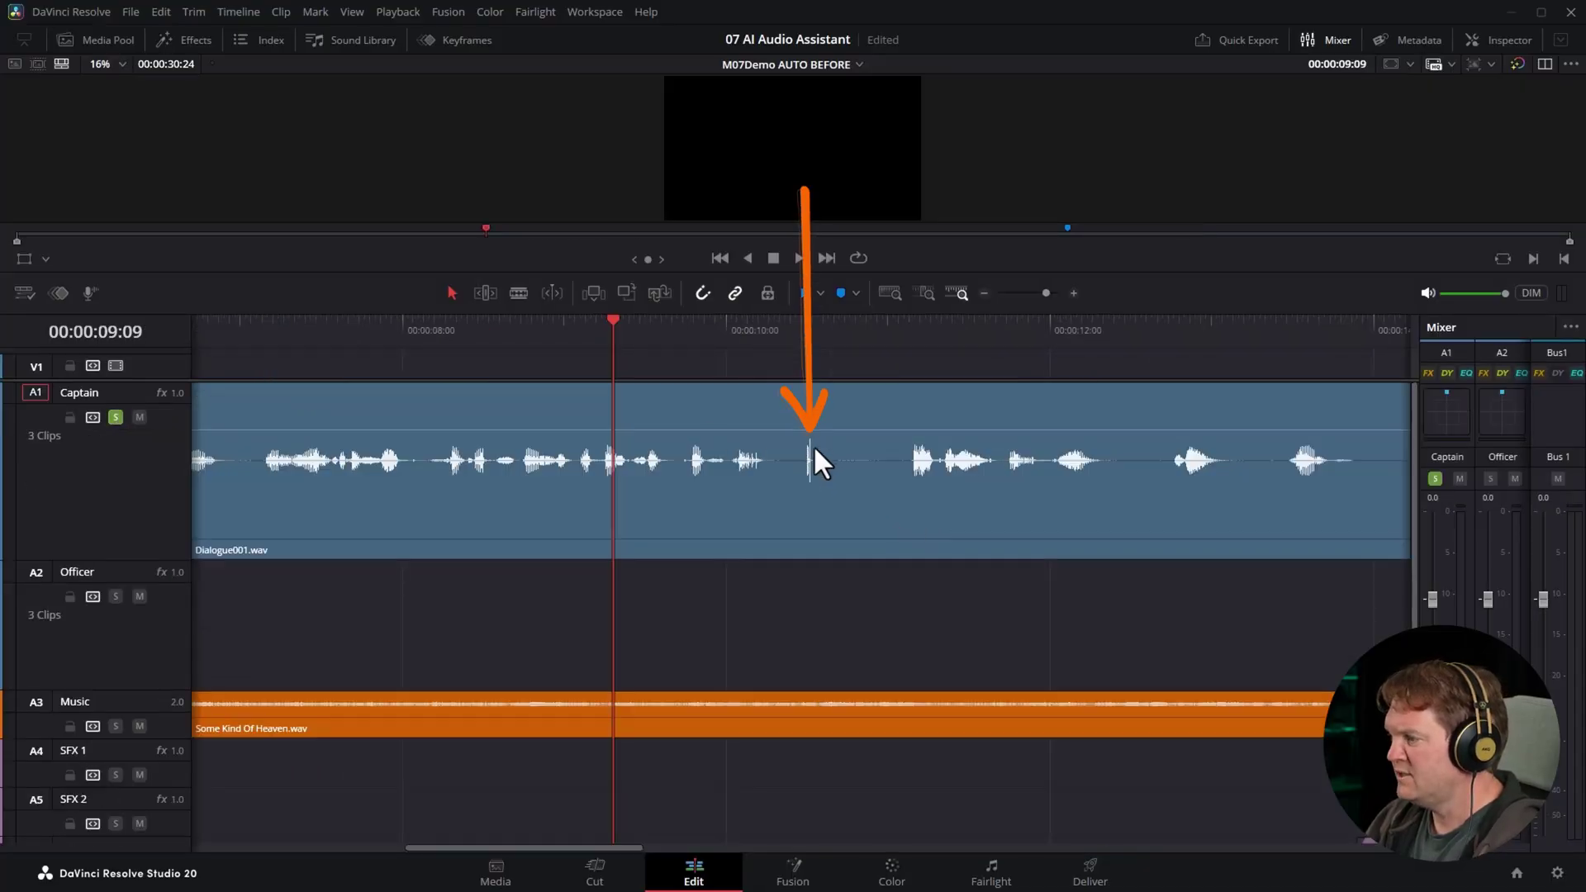
Play the Captain dialogue from 00:00:08:05 to locate the lip smack
left_click(568, 332)
key("space")
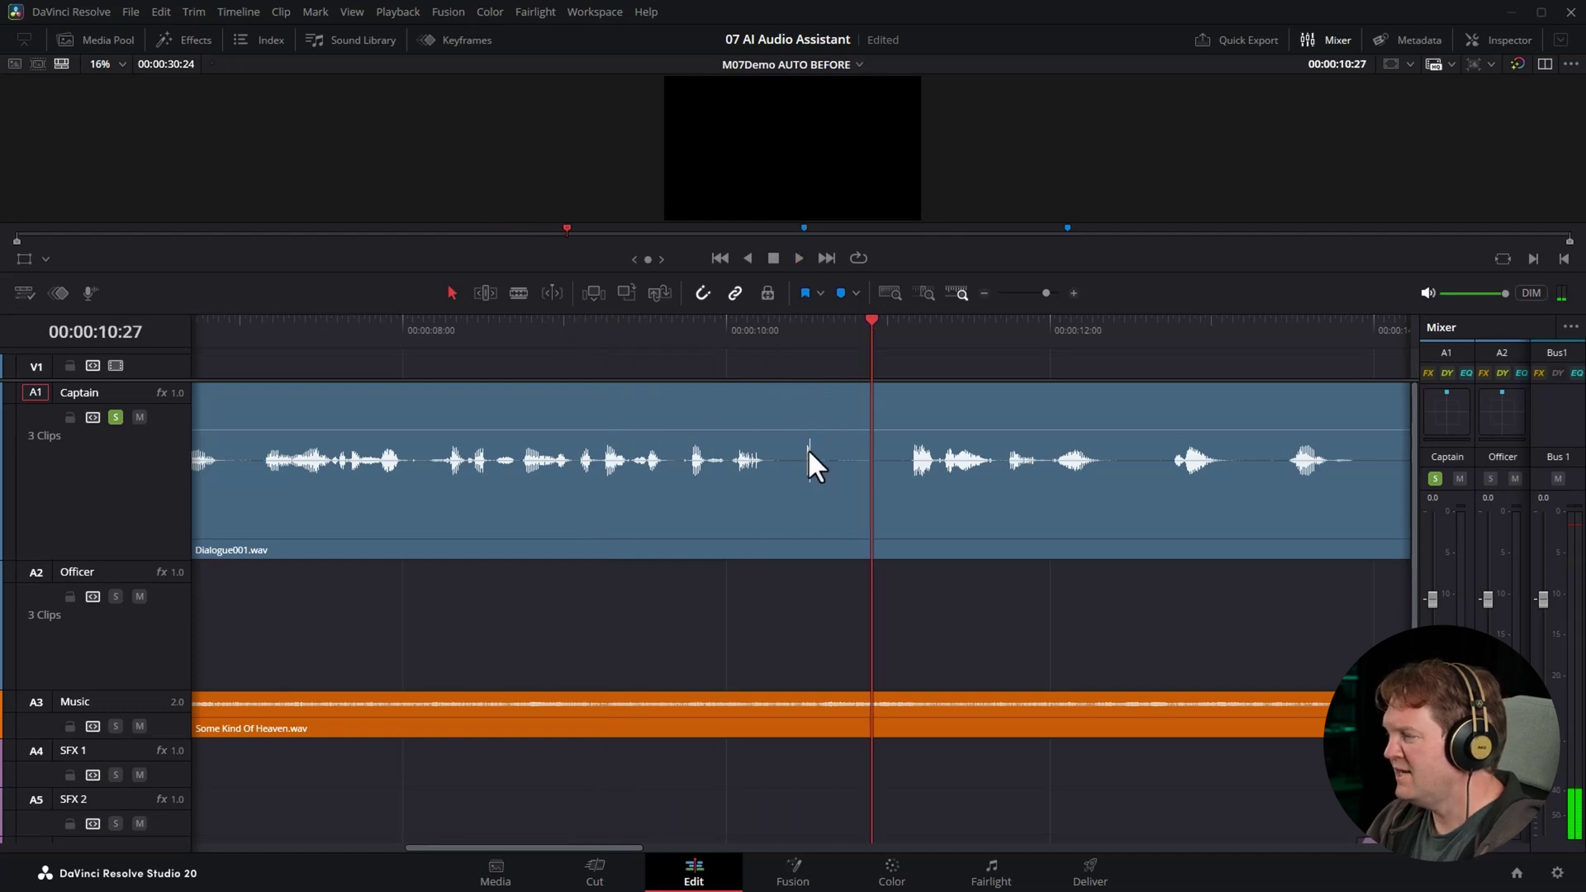
left_click(430, 330)
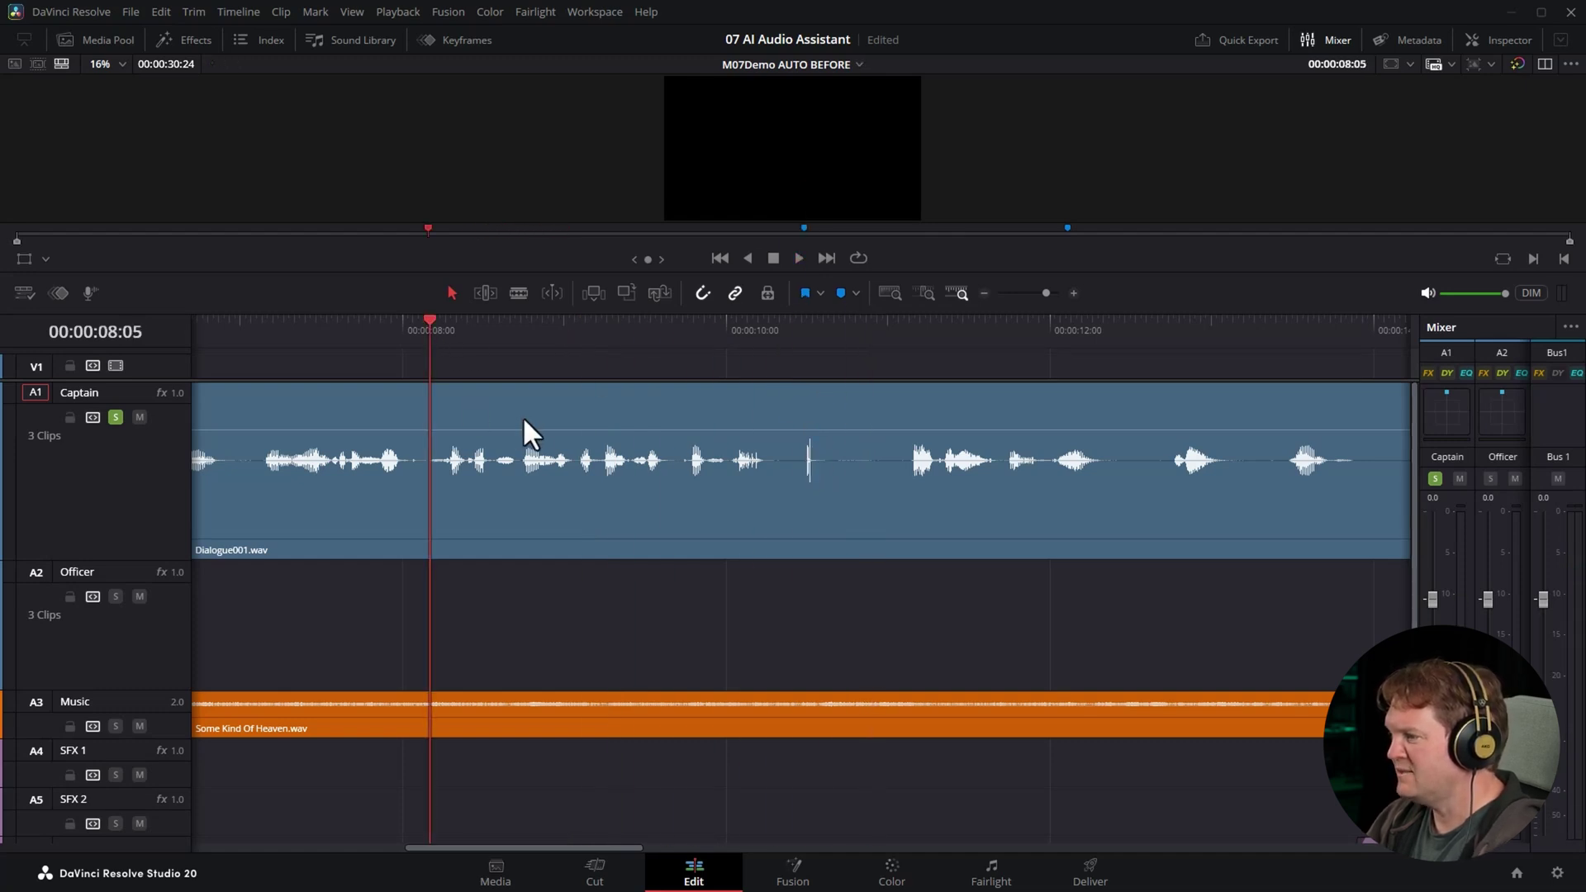
key("space")
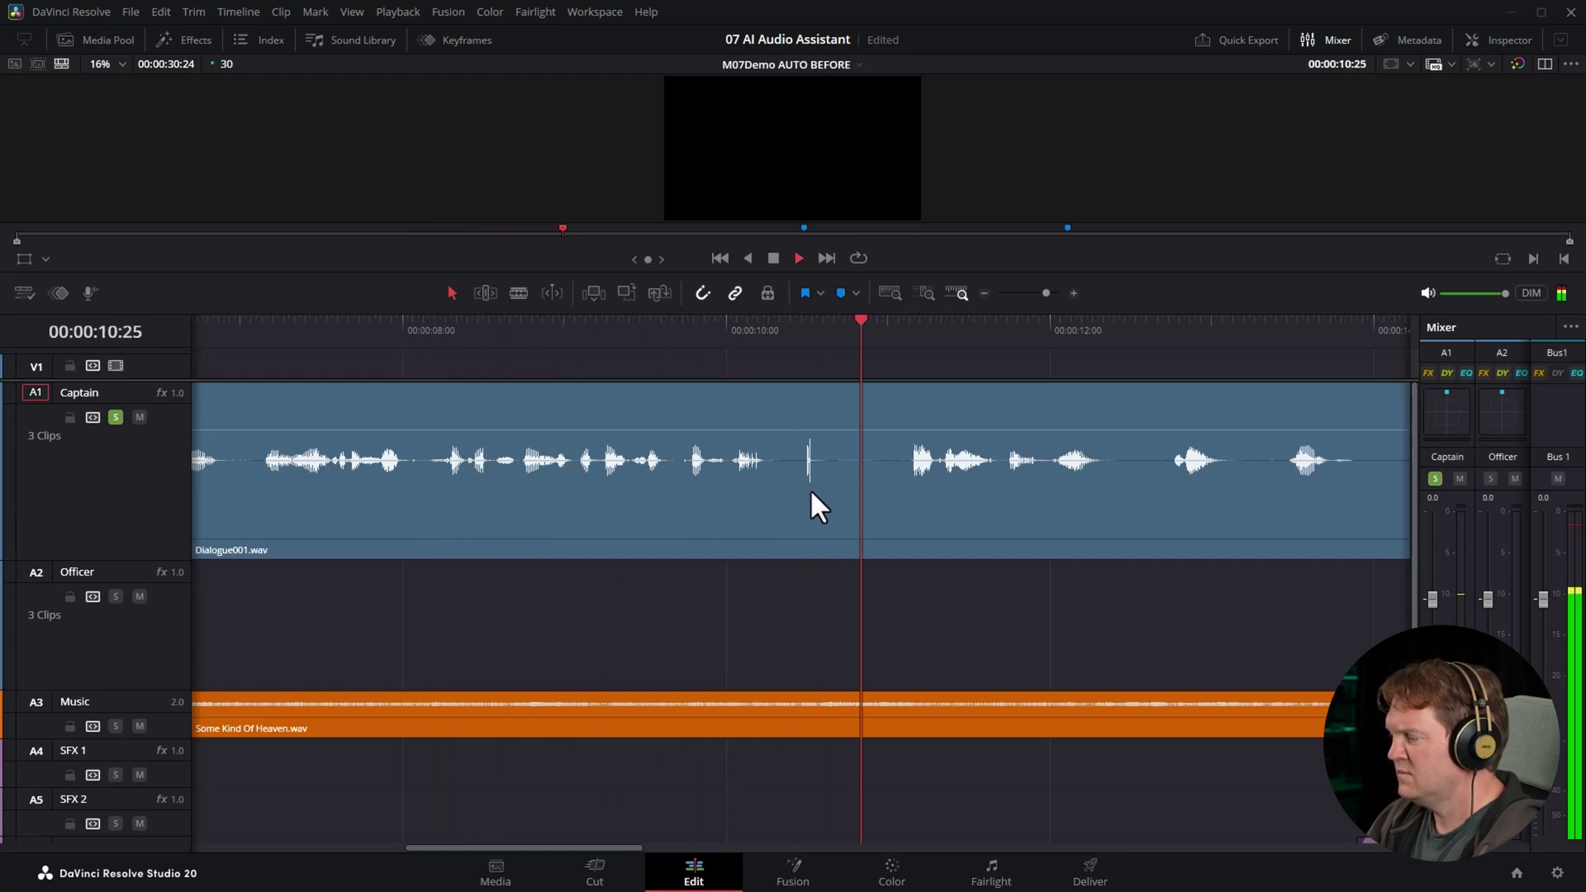
key("space")
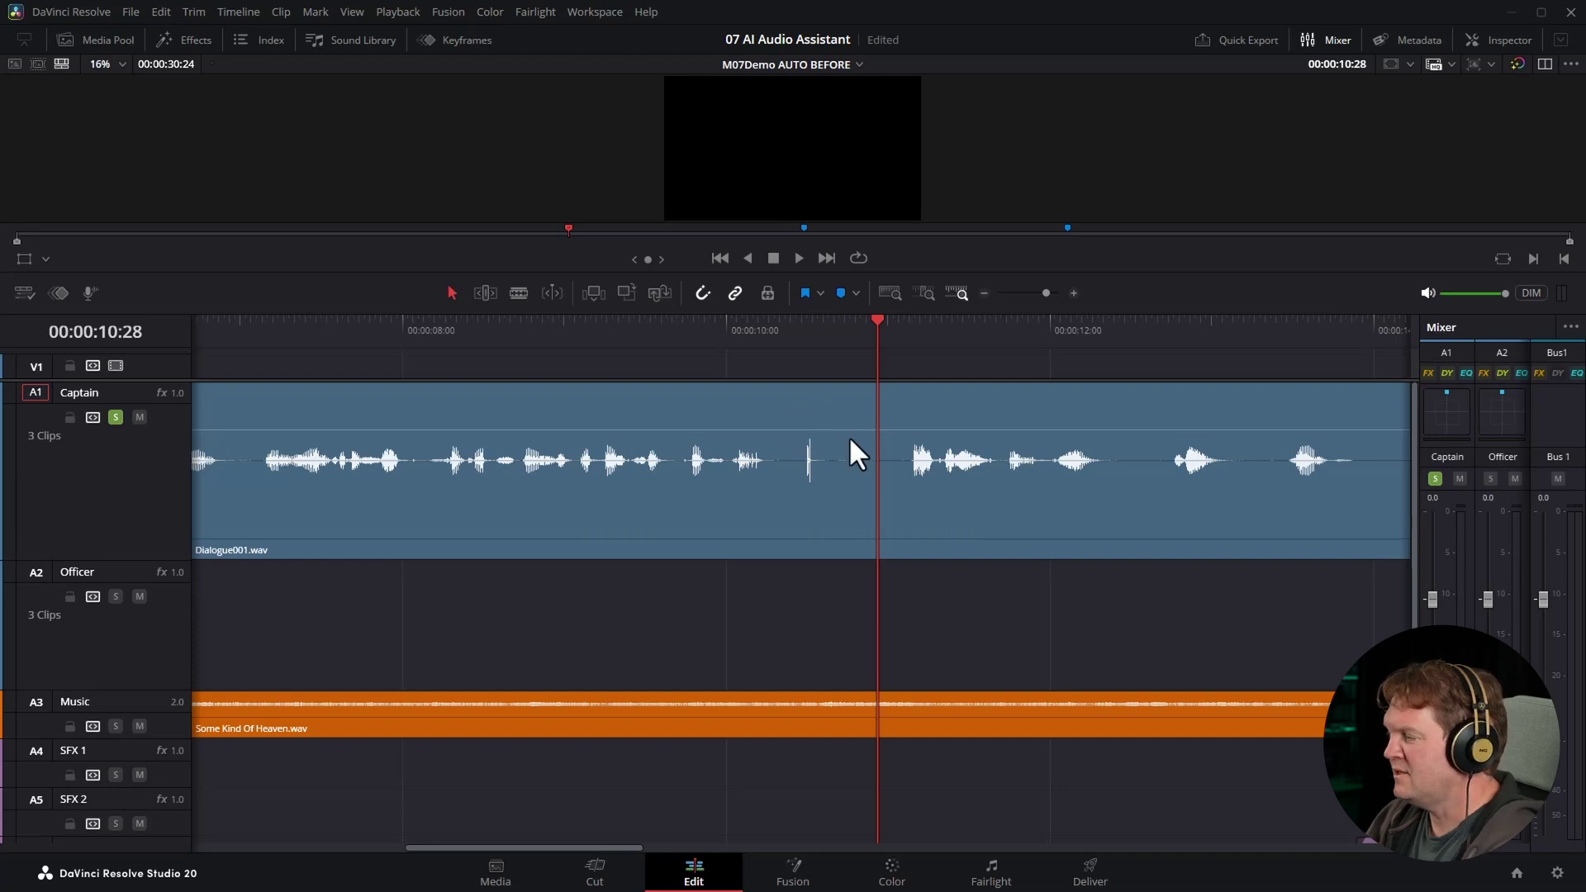
Add volume keyframes around the lip smack, pull the middle one down, and replay from 00:00:08:20
left_click(809, 429, "alt")
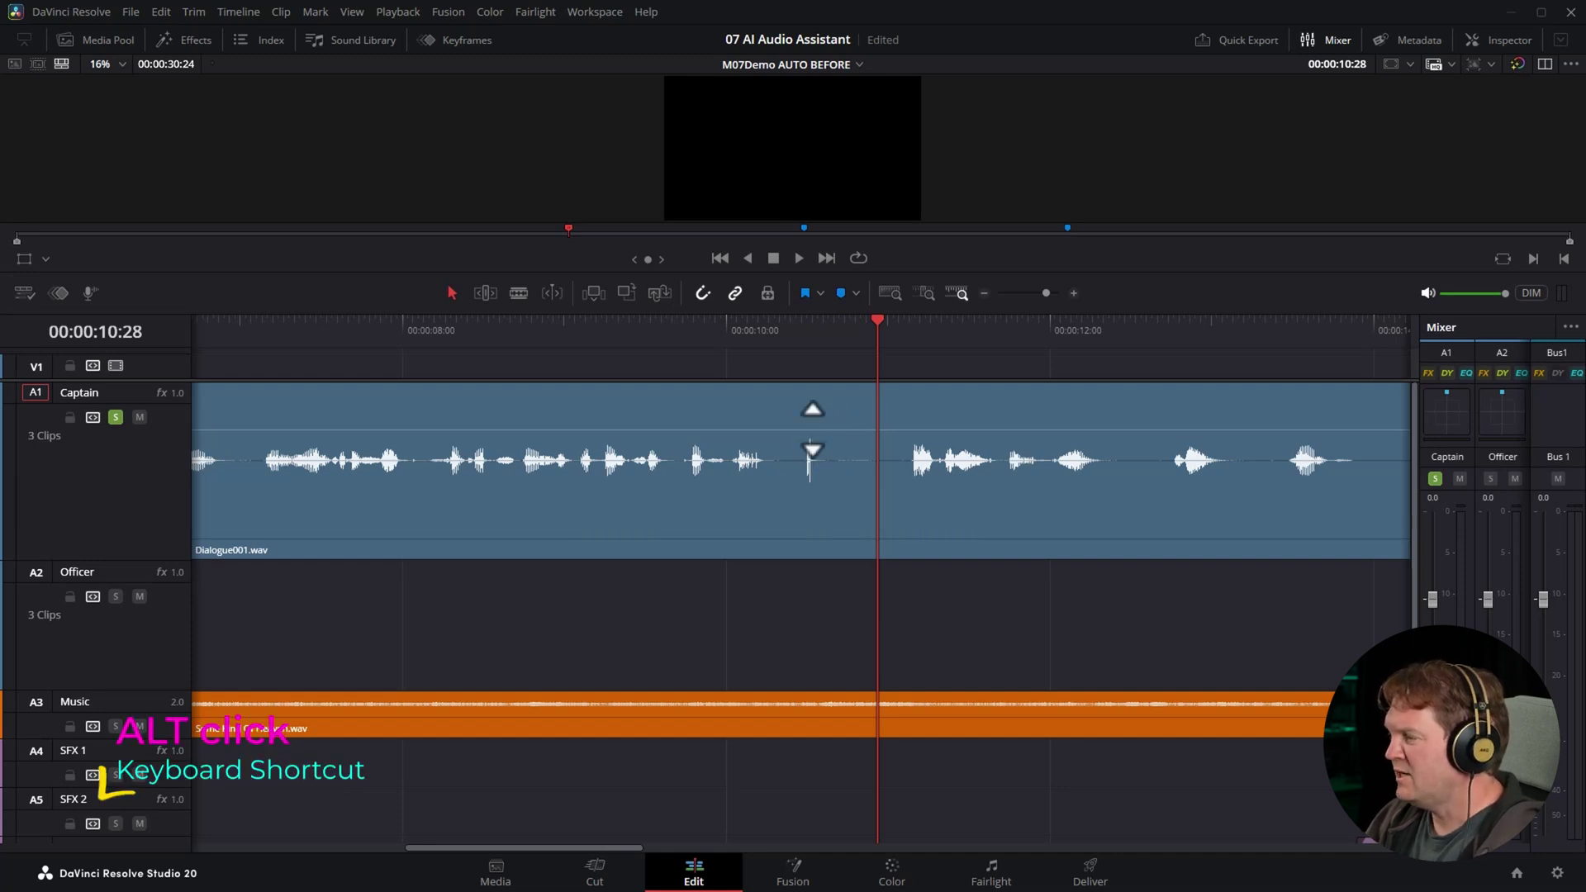
left_click(789, 430, "alt")
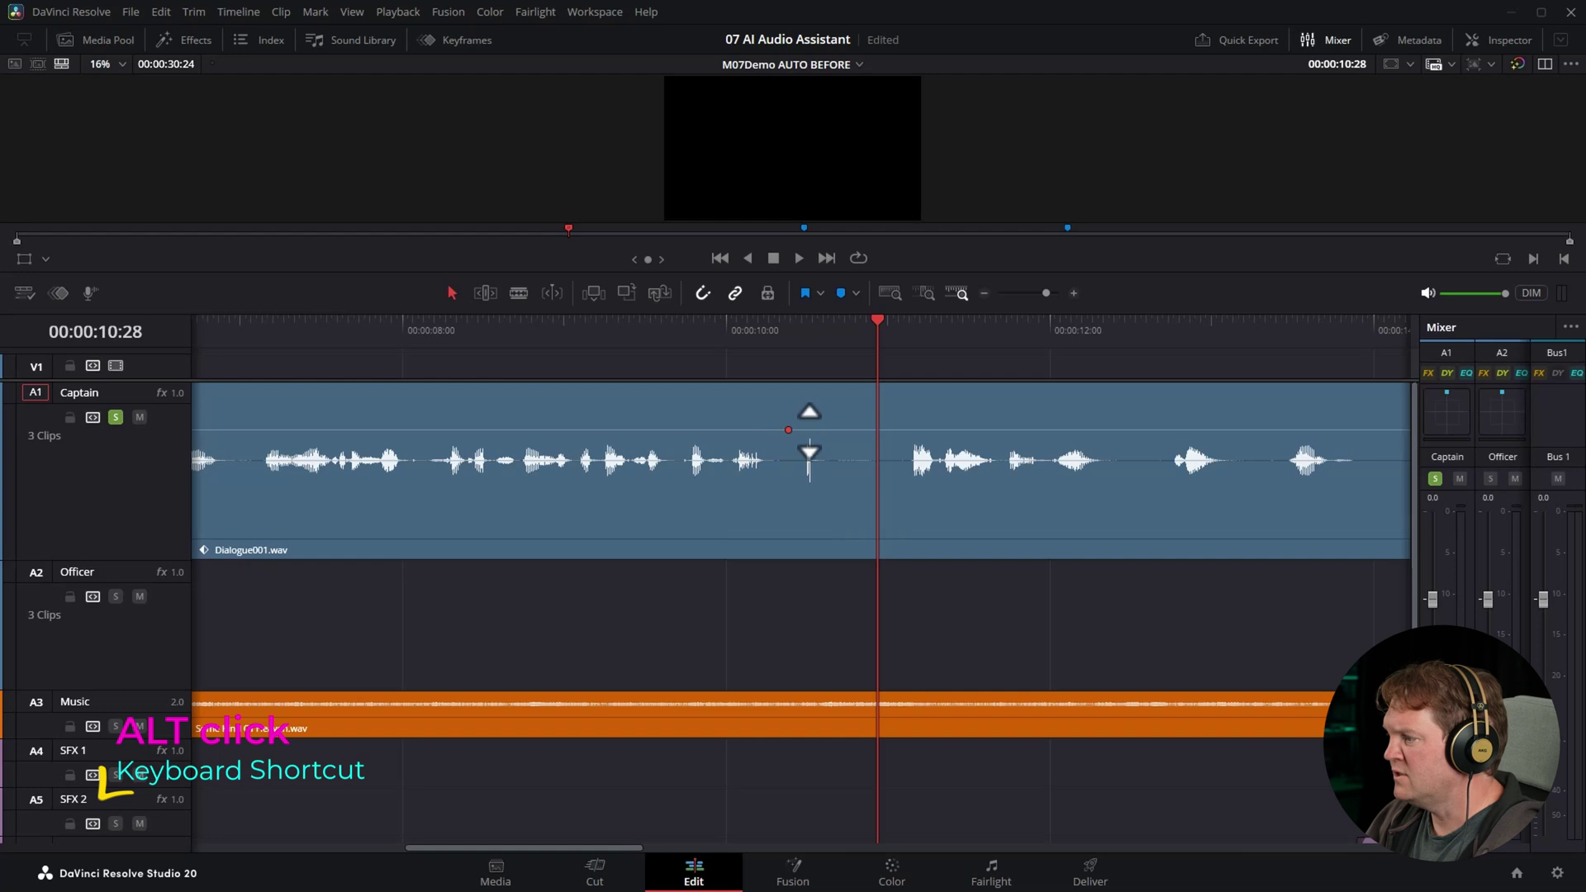
left_click(804, 430, "alt")
left_click_drag(804, 429, 810, 536)
left_click(444, 329)
left_click(510, 330)
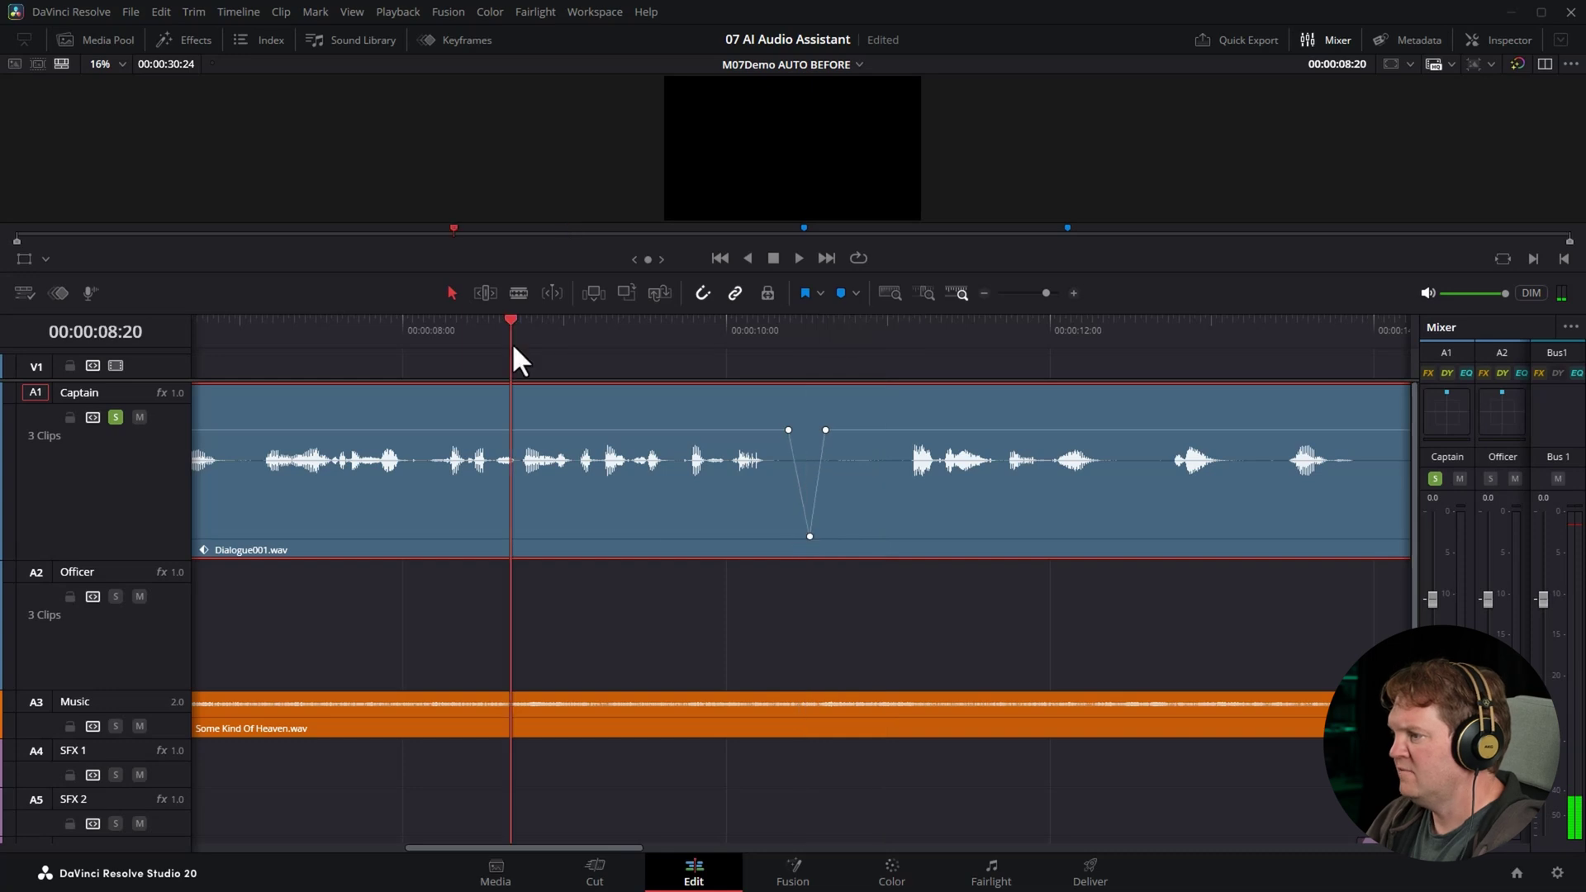
key("space")
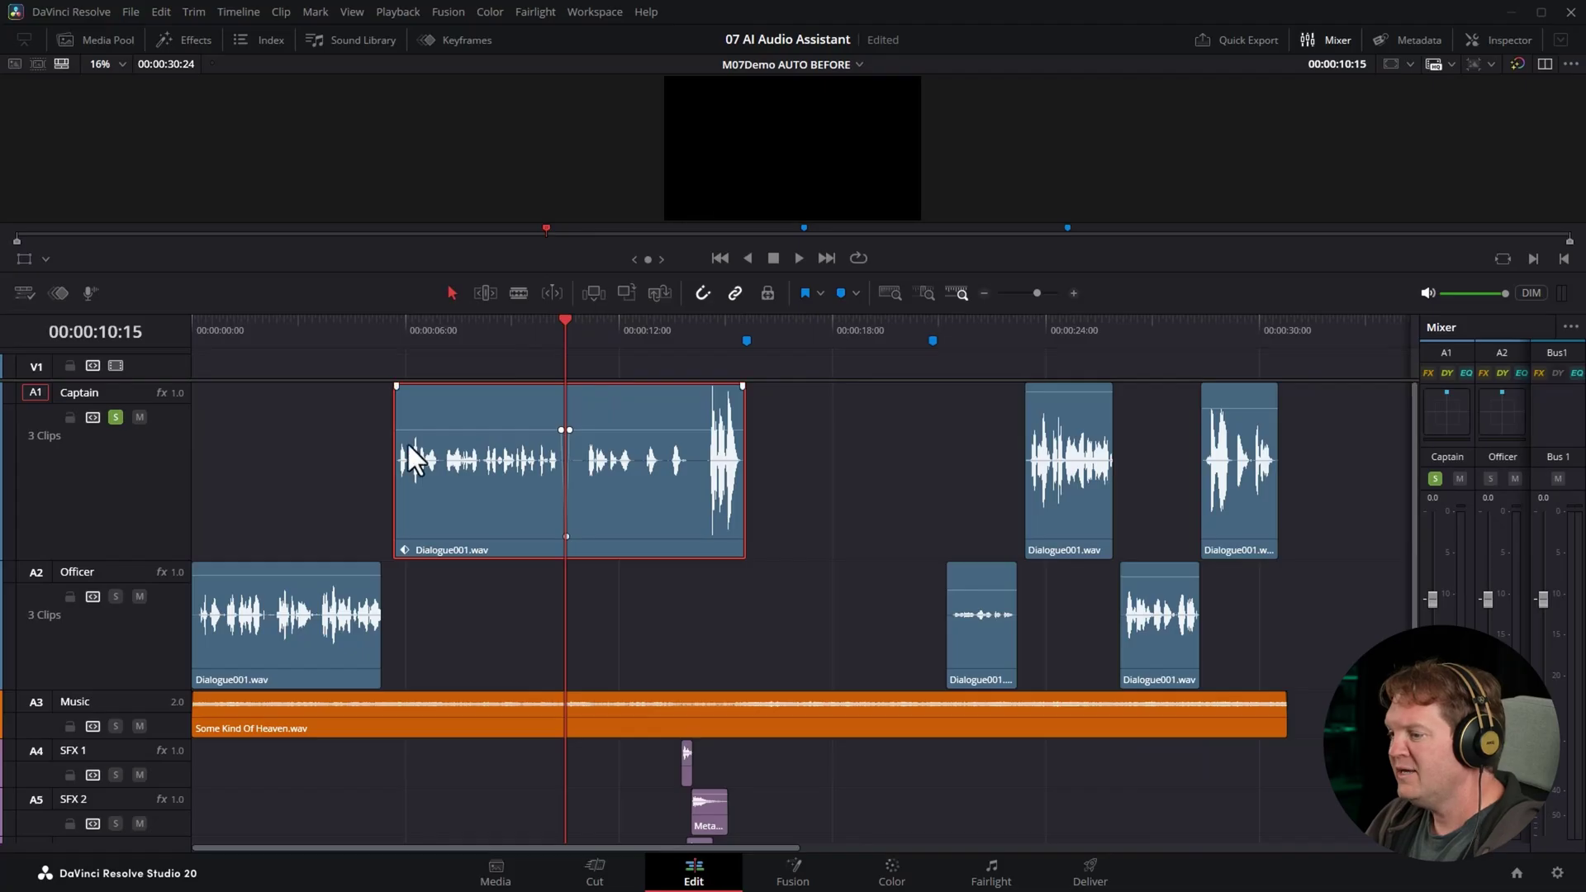
Make the Music track taller and show its Ducker settings: Captain and Officer sources, Duck Level 2.5
left_click_drag(97, 738, 102, 748)
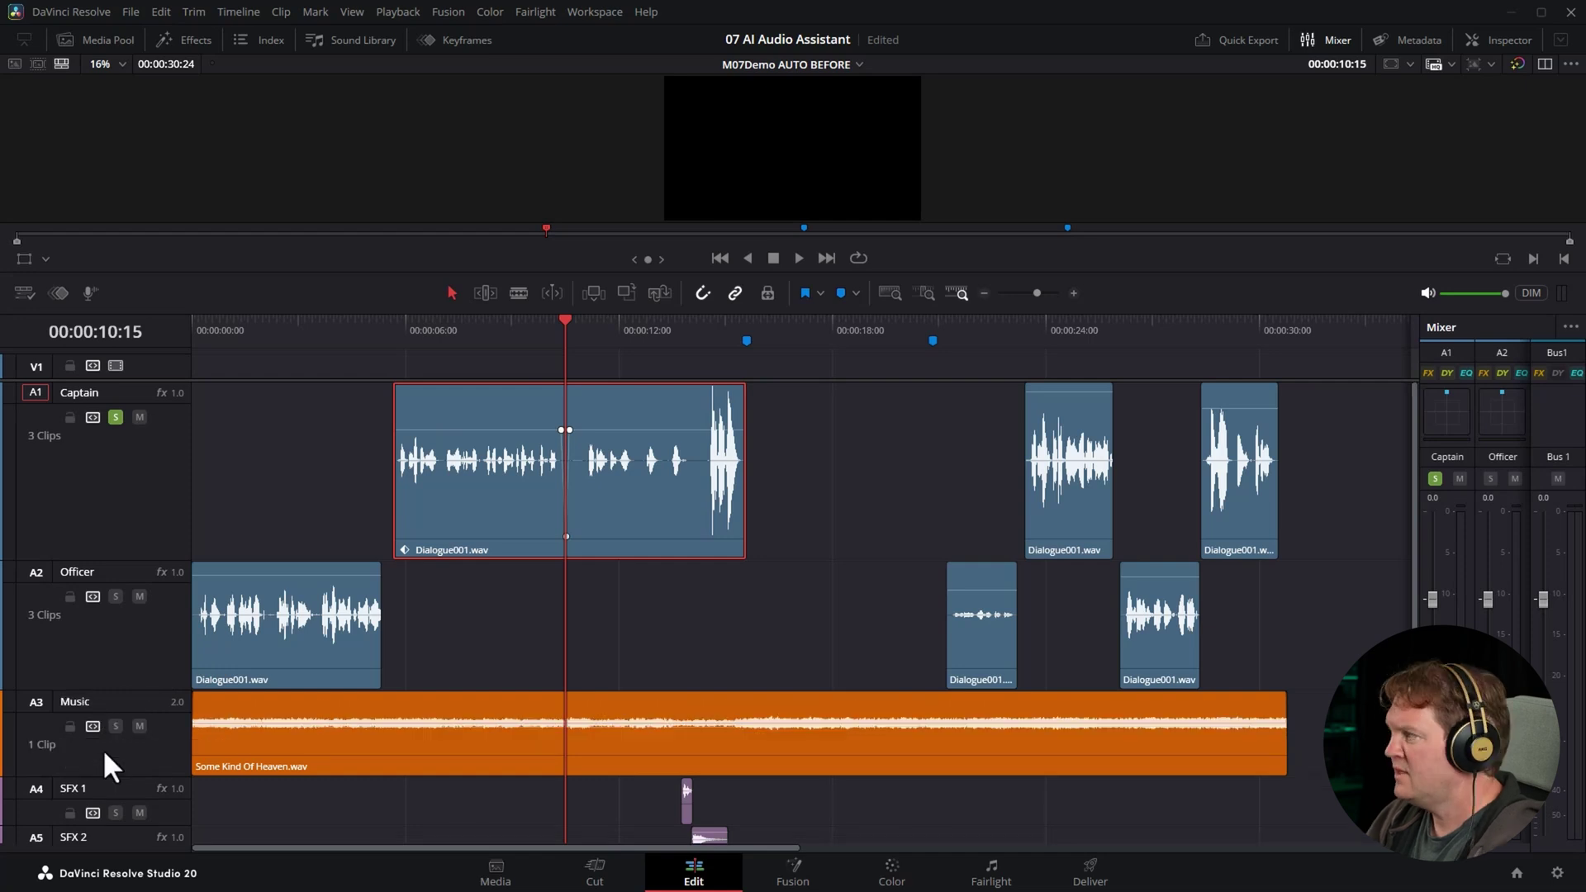
left_click(1524, 36)
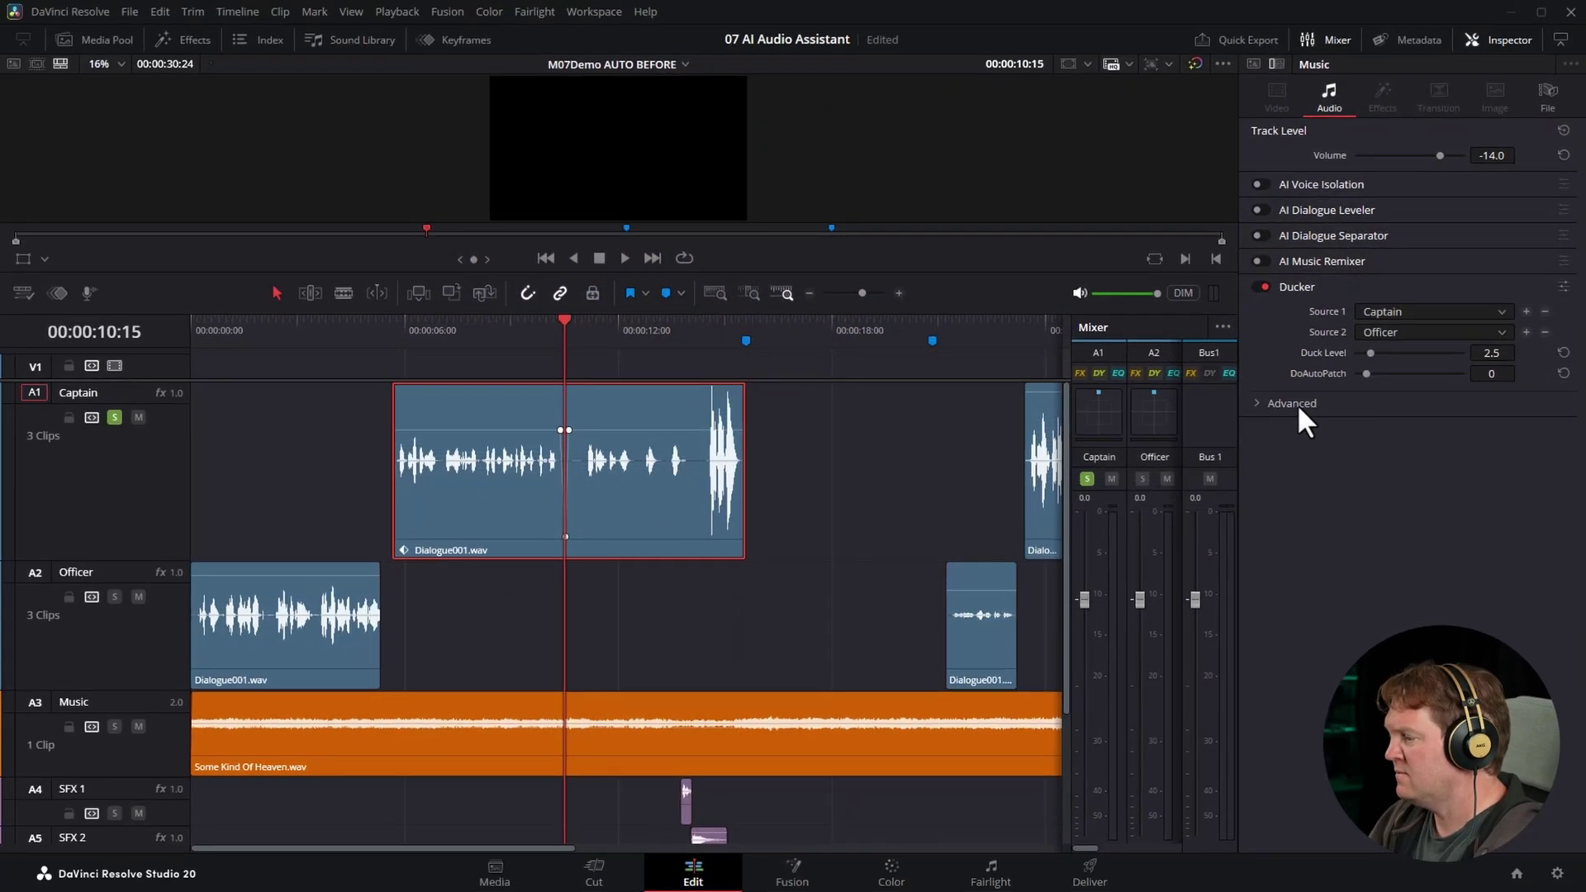
On the Fairlight page, show the Music track's Fader Level automation and the full mixer
left_click(994, 879)
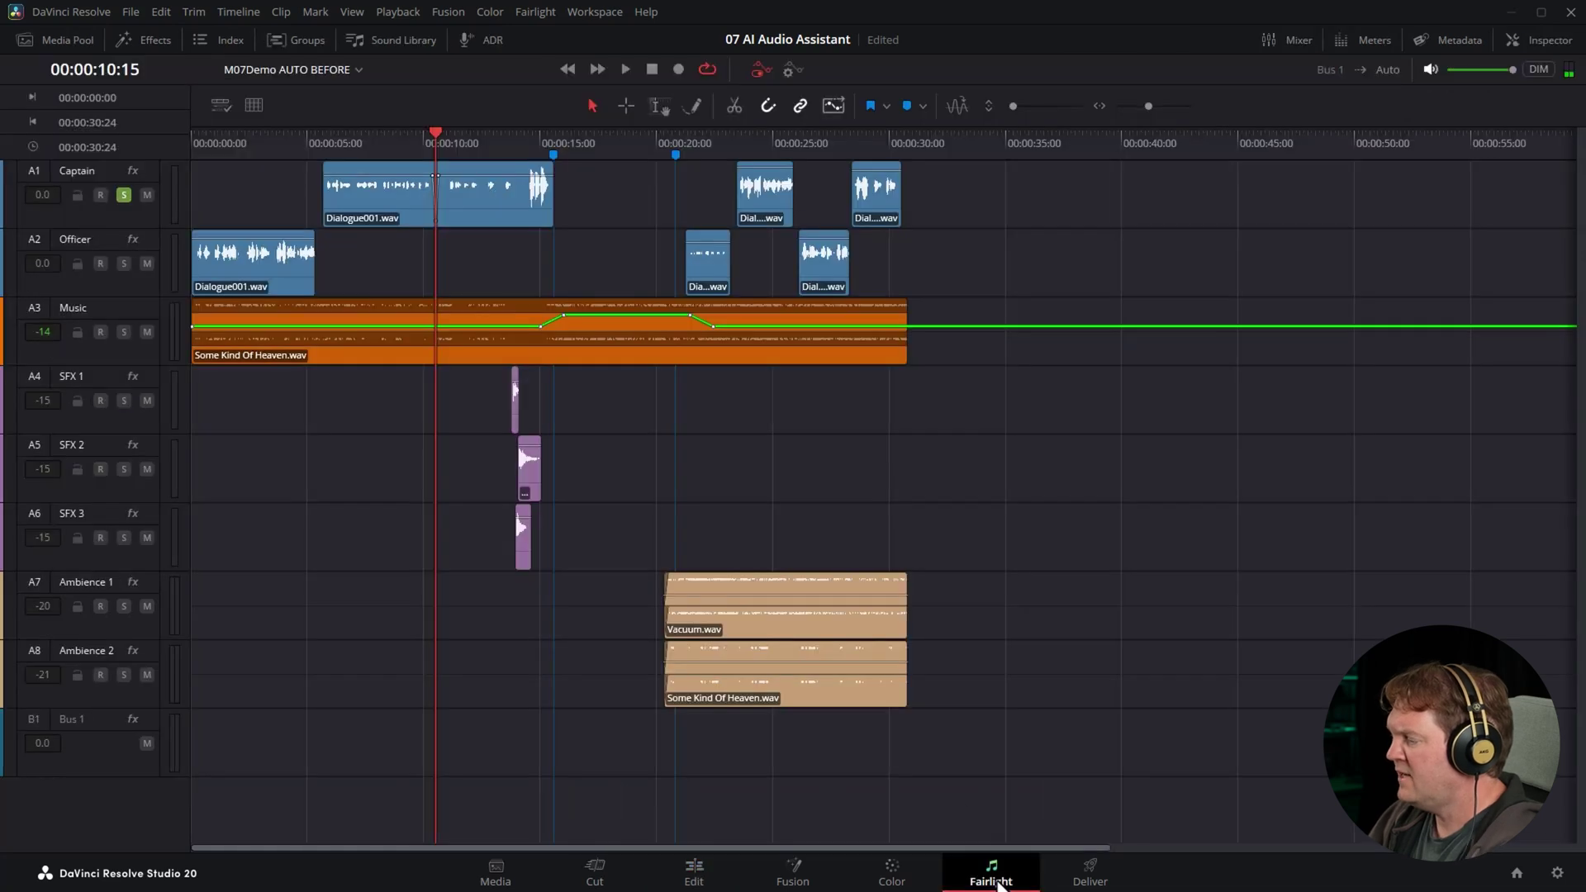
left_click_drag(146, 364, 146, 482)
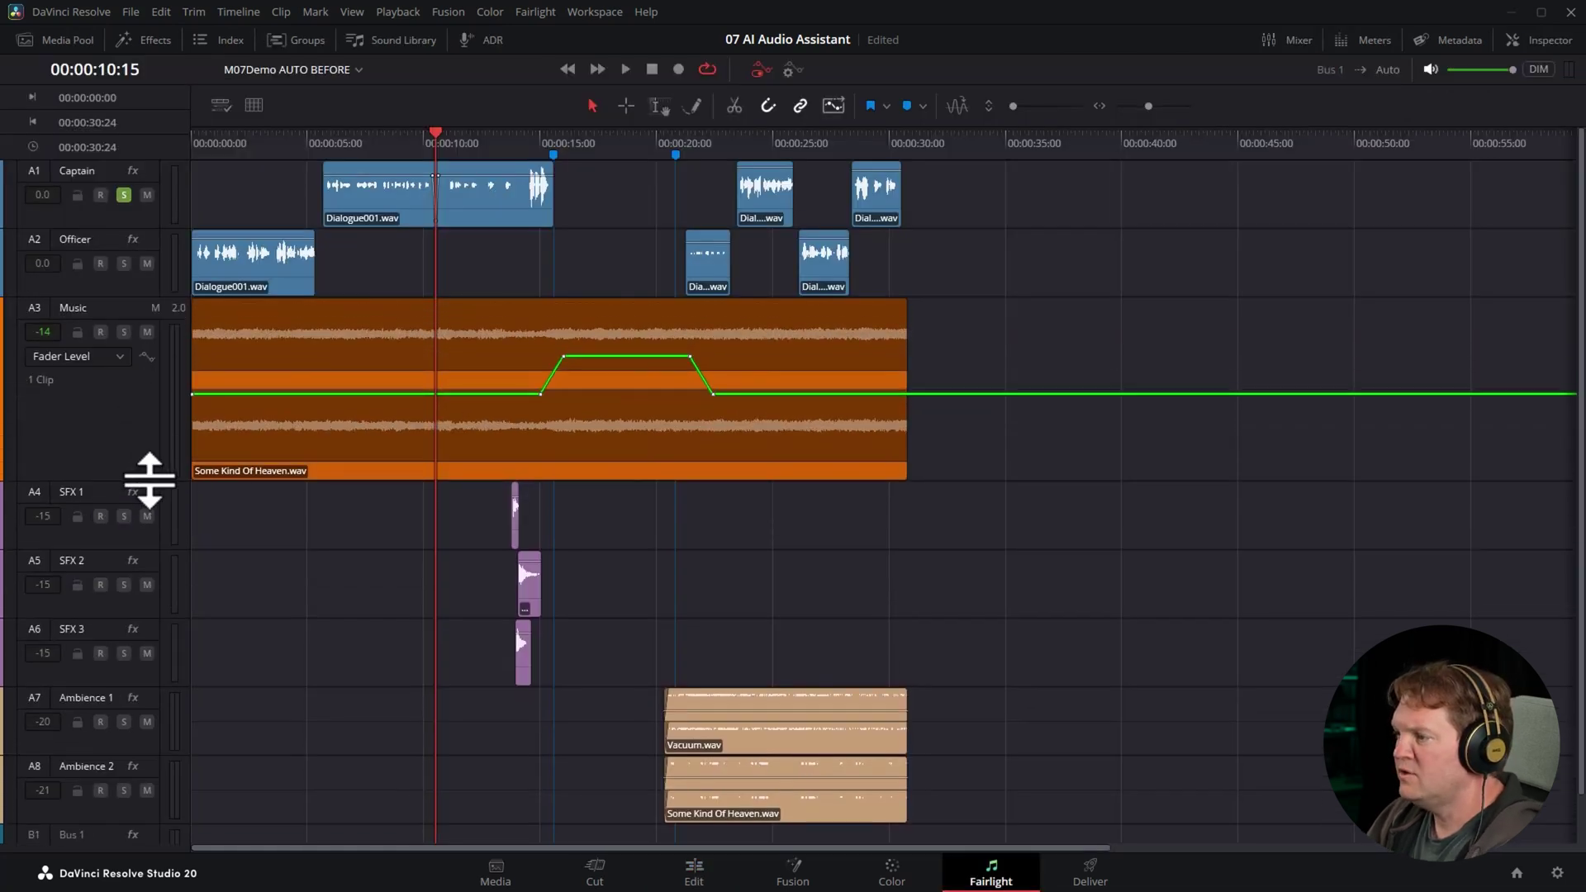
left_click(103, 364)
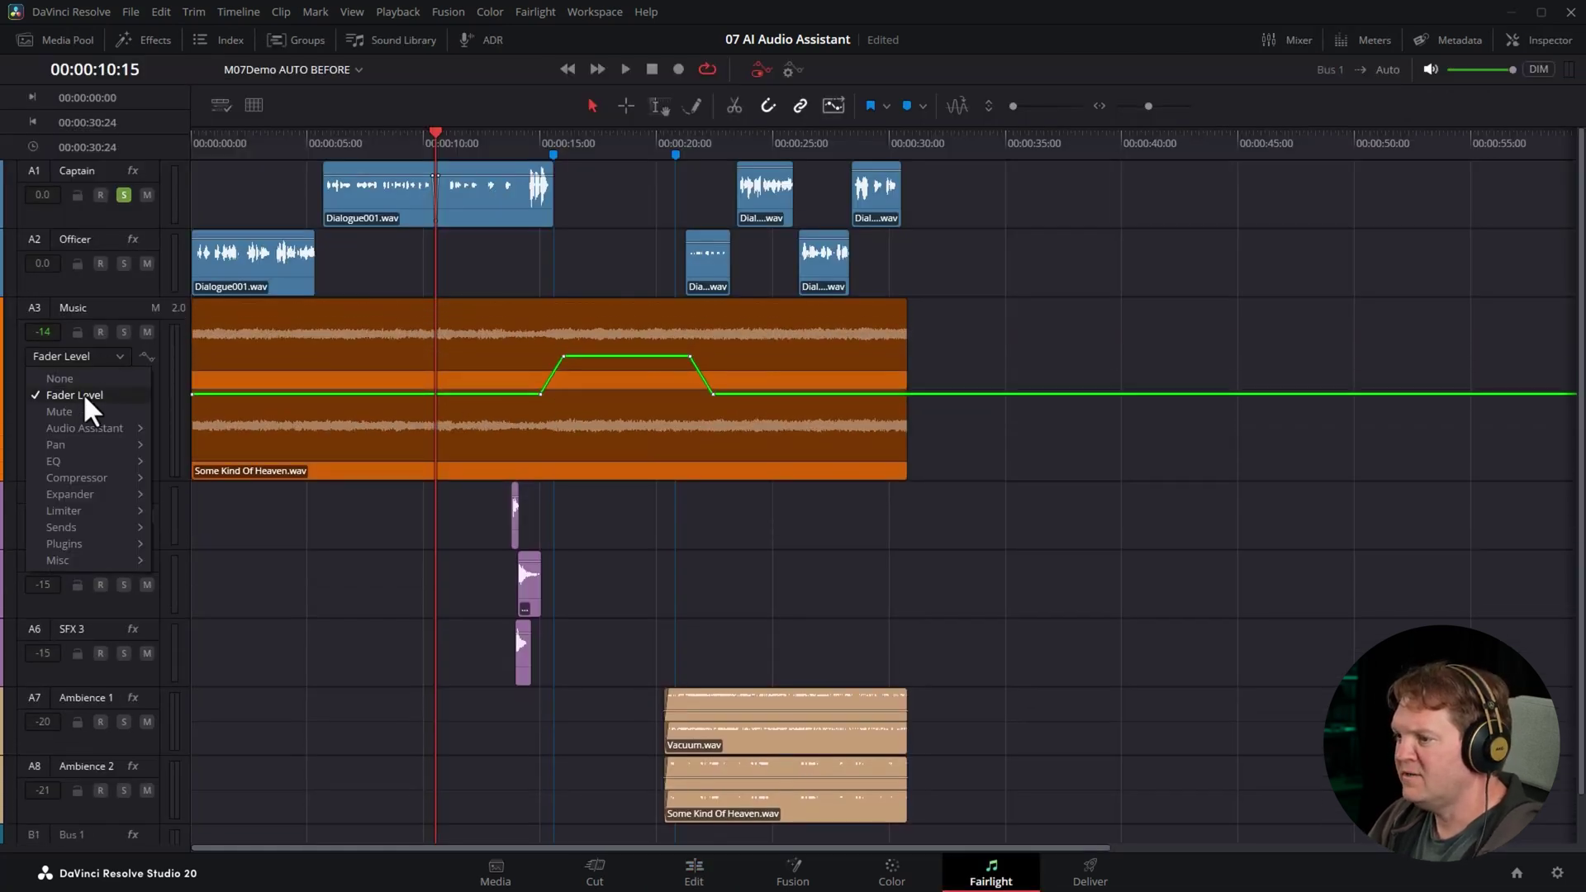
left_click(83, 394)
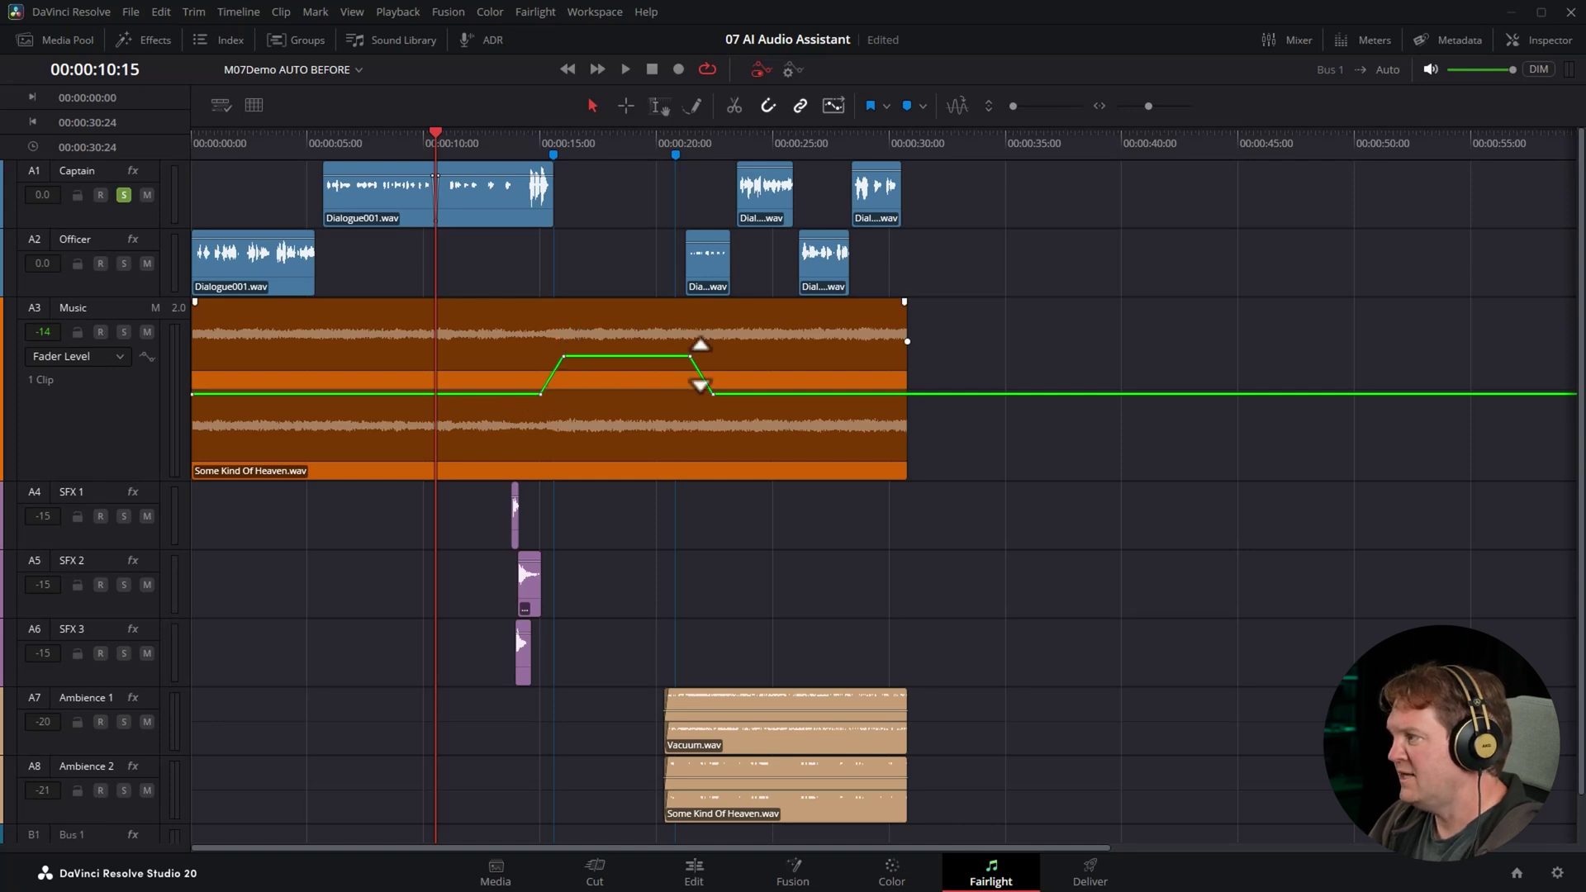
left_click(1313, 40)
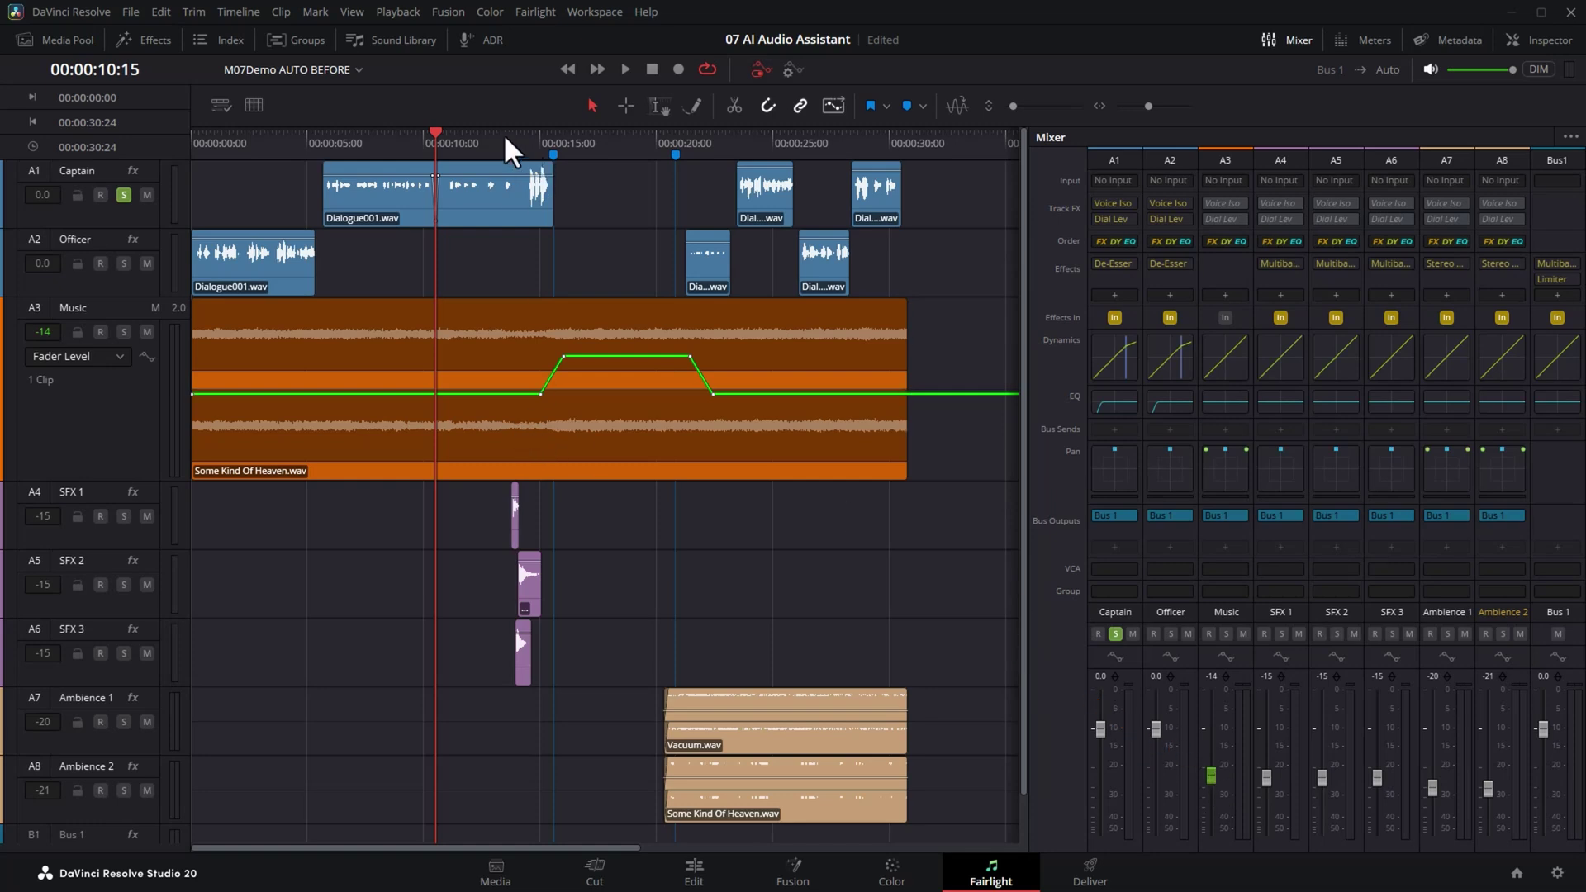
left_click_drag(505, 137, 746, 160)
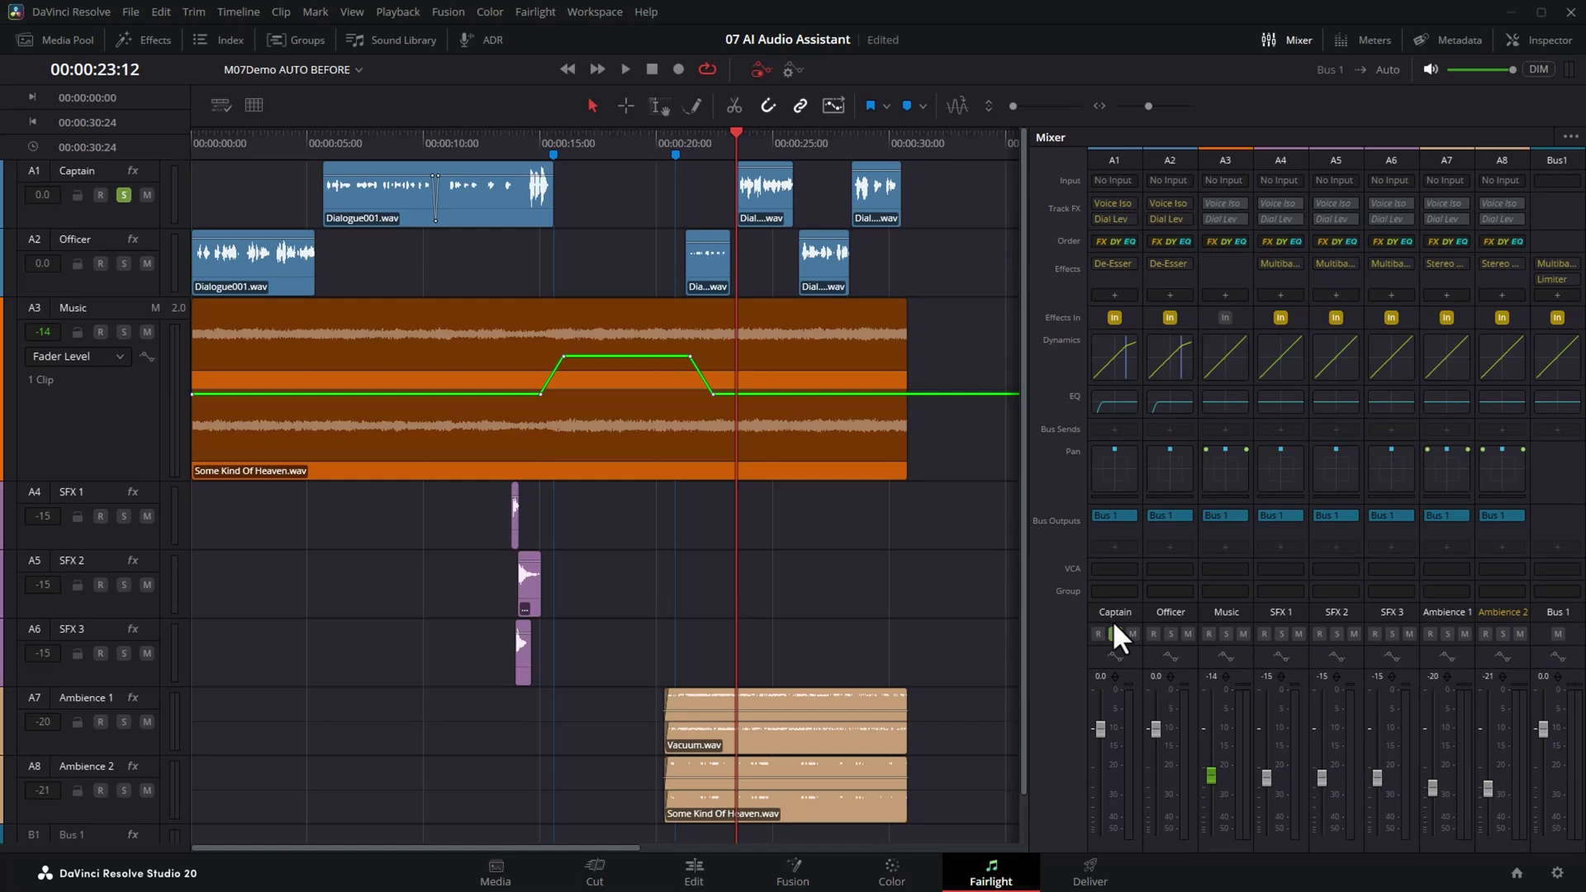
left_click(1110, 403)
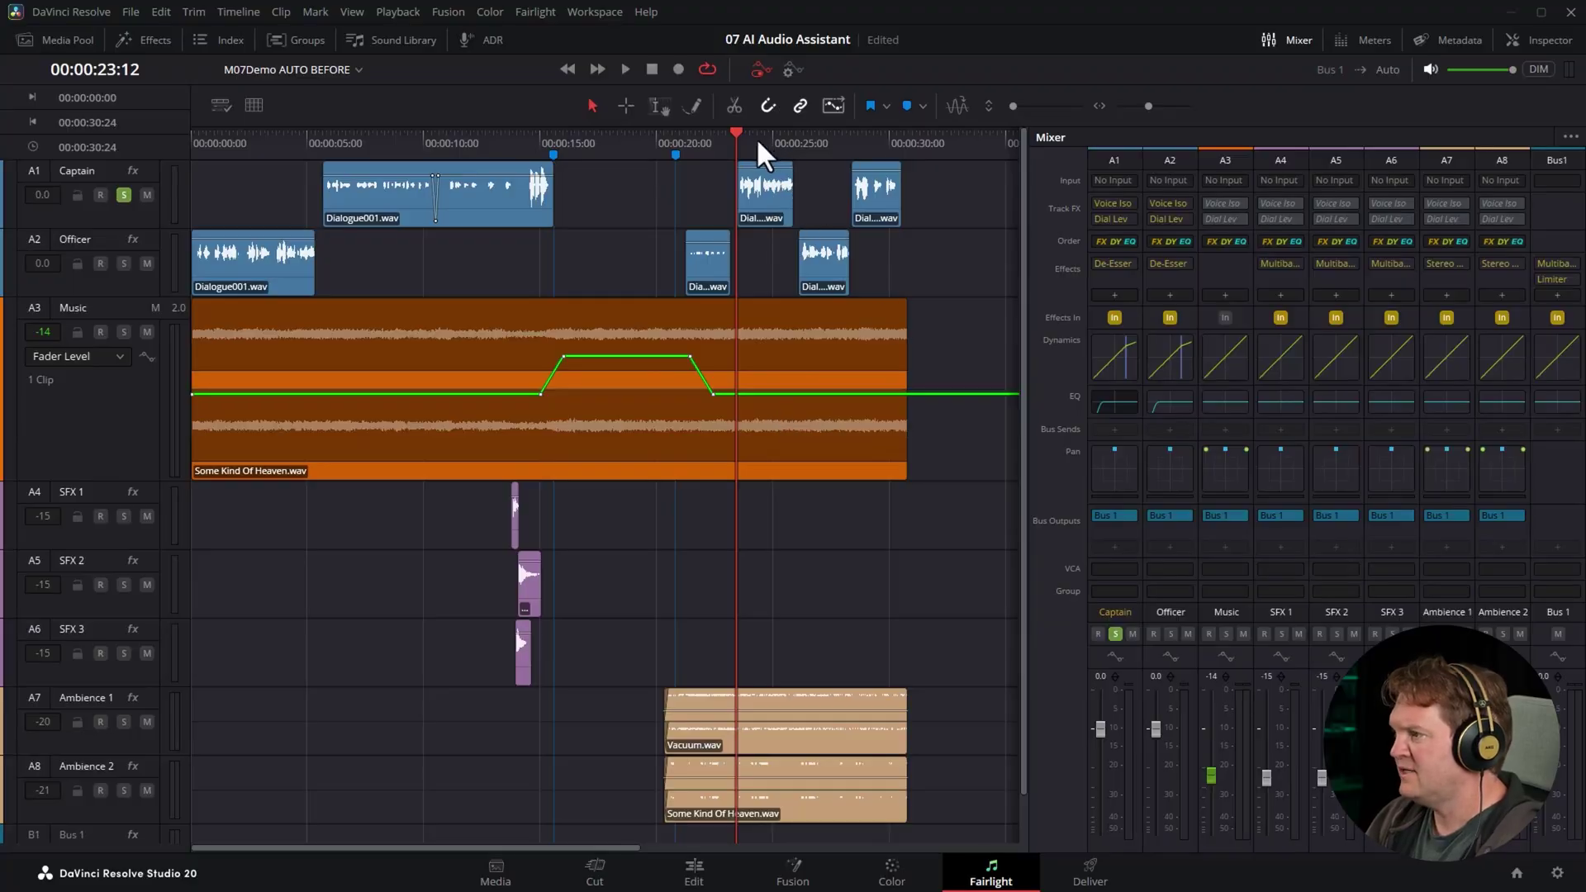
key("space")
left_click(808, 146)
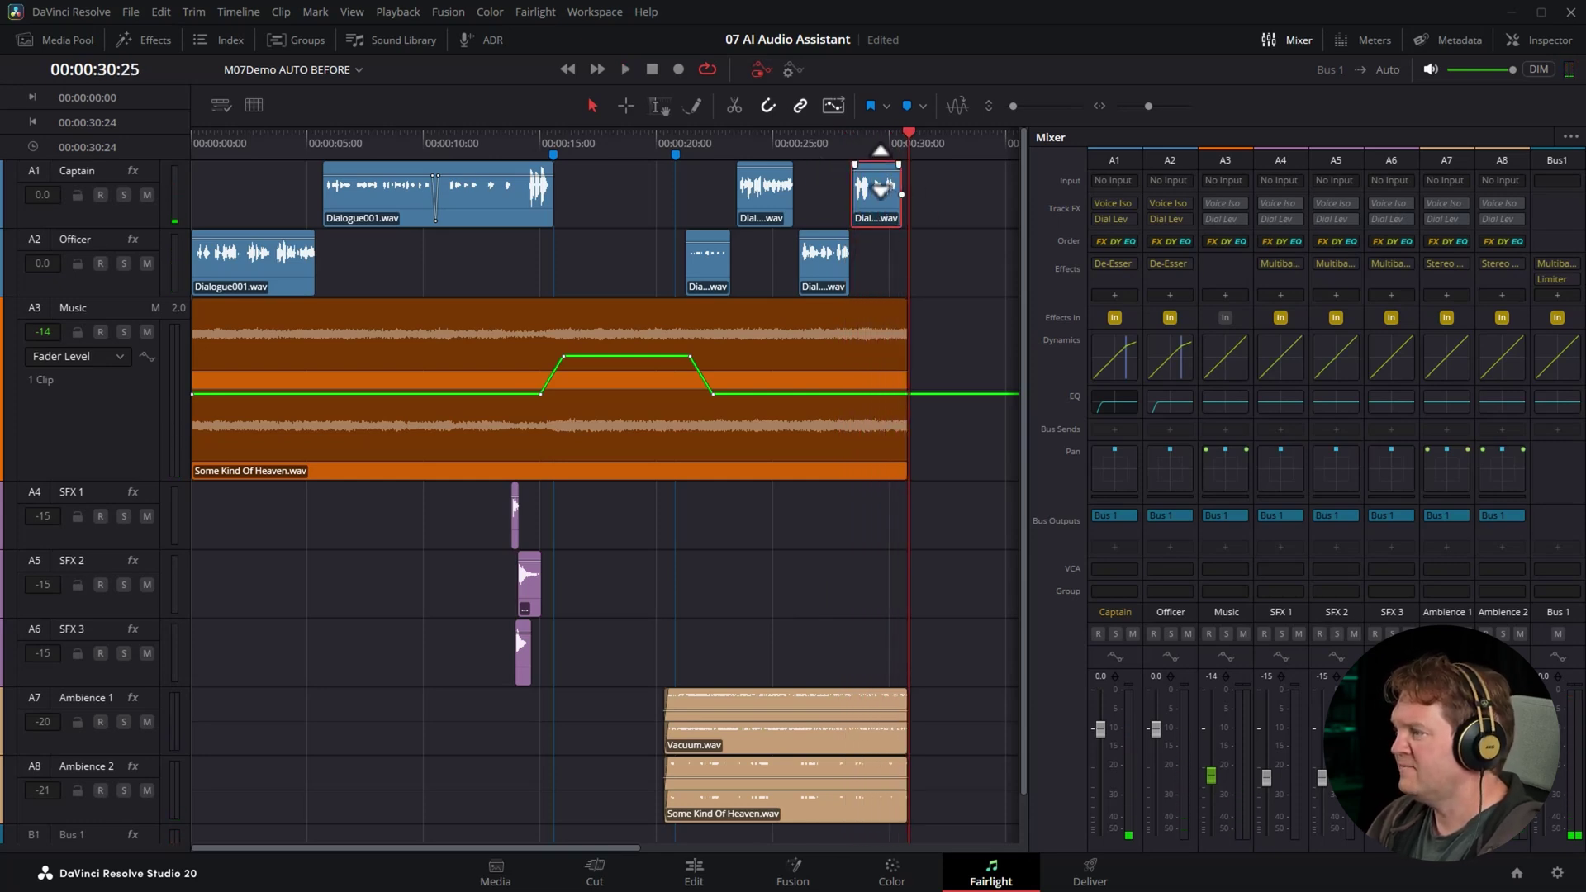
Select Bus 1 and show its Fader Level automation lane
left_click(880, 315)
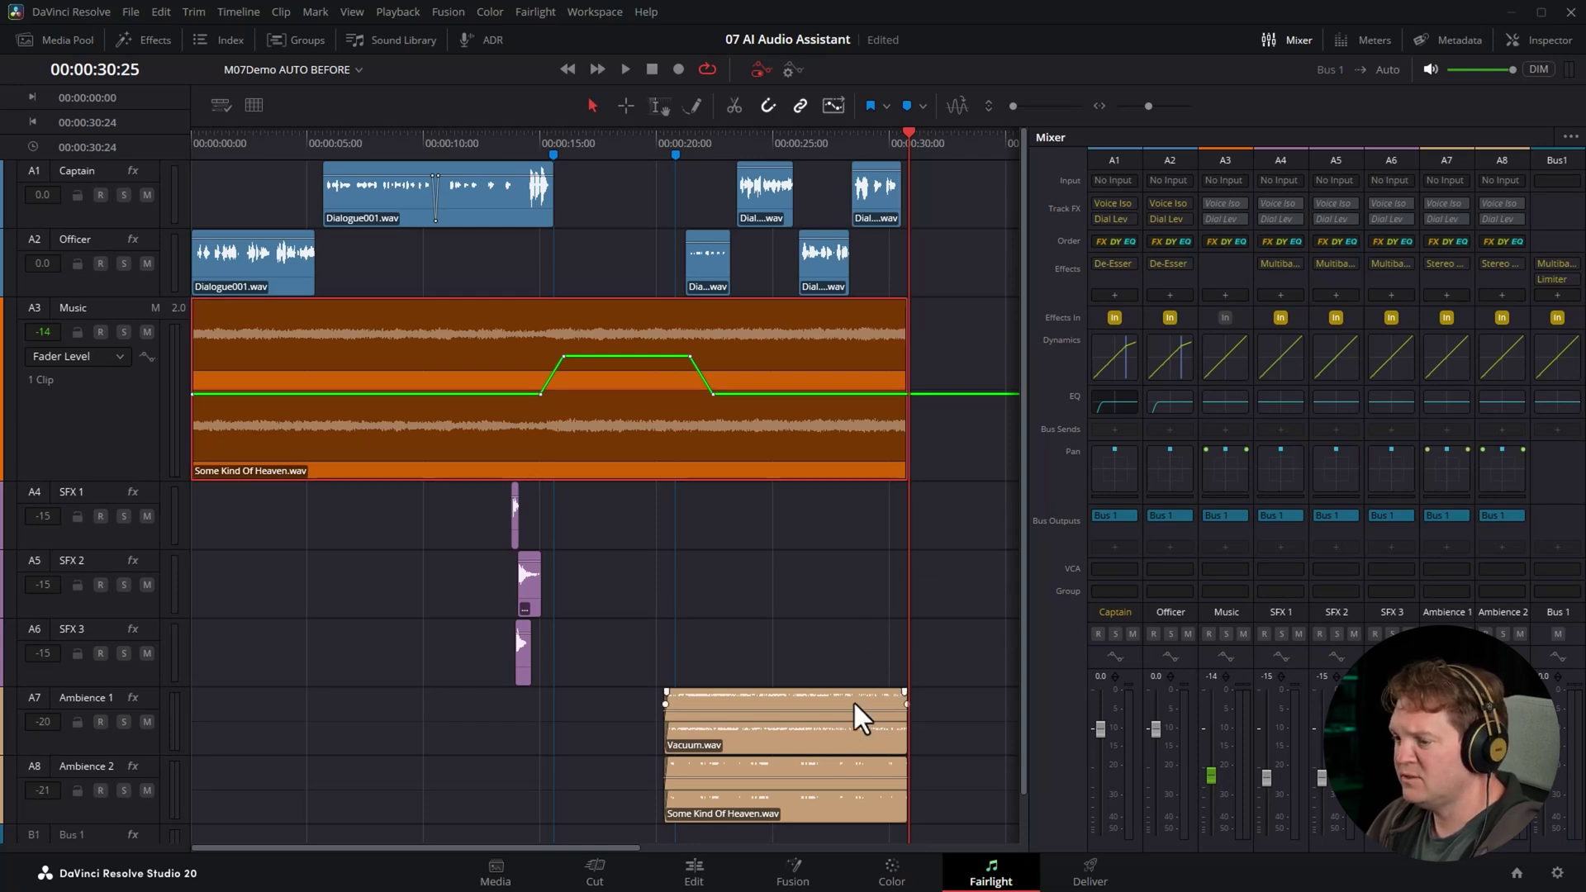
scroll(238, 628, "down", 2)
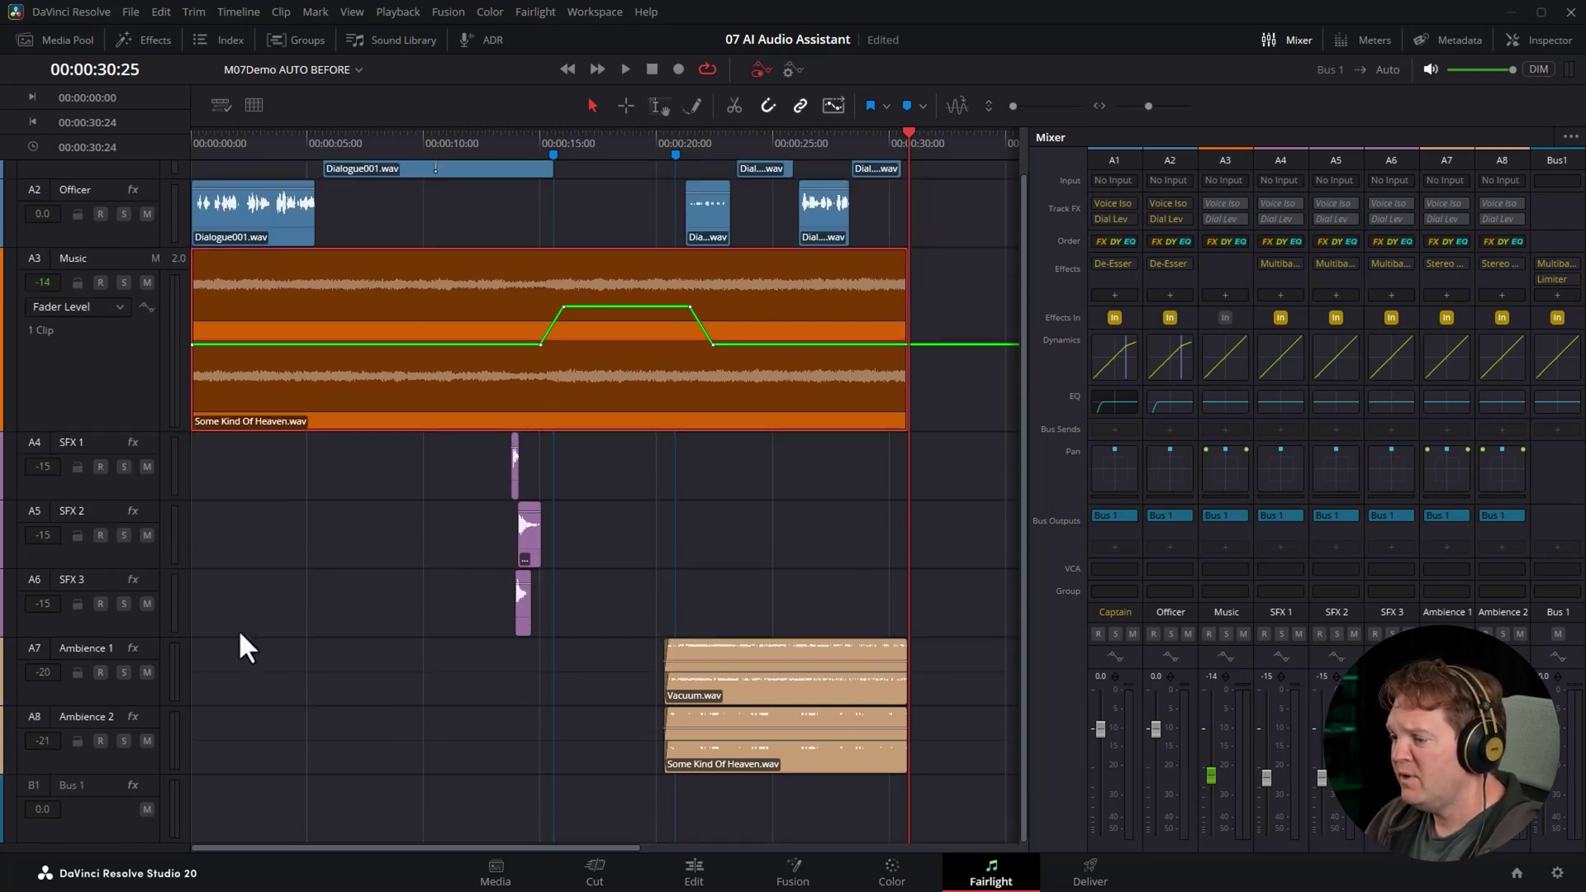
left_click(135, 837)
scroll(354, 672, "down", 2)
left_click(99, 785)
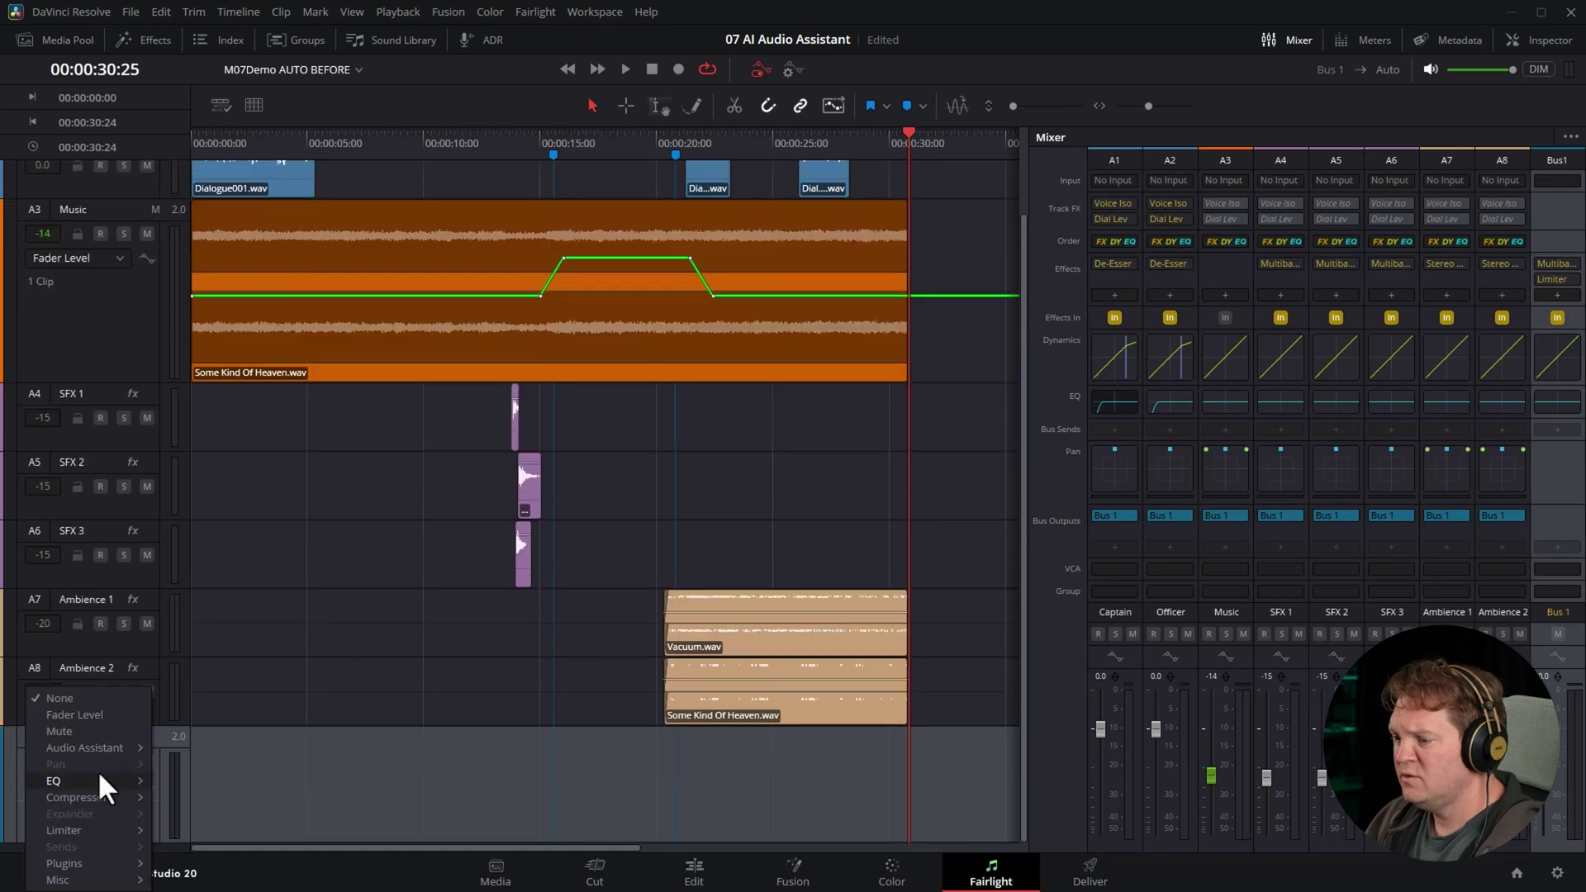
left_click(71, 716)
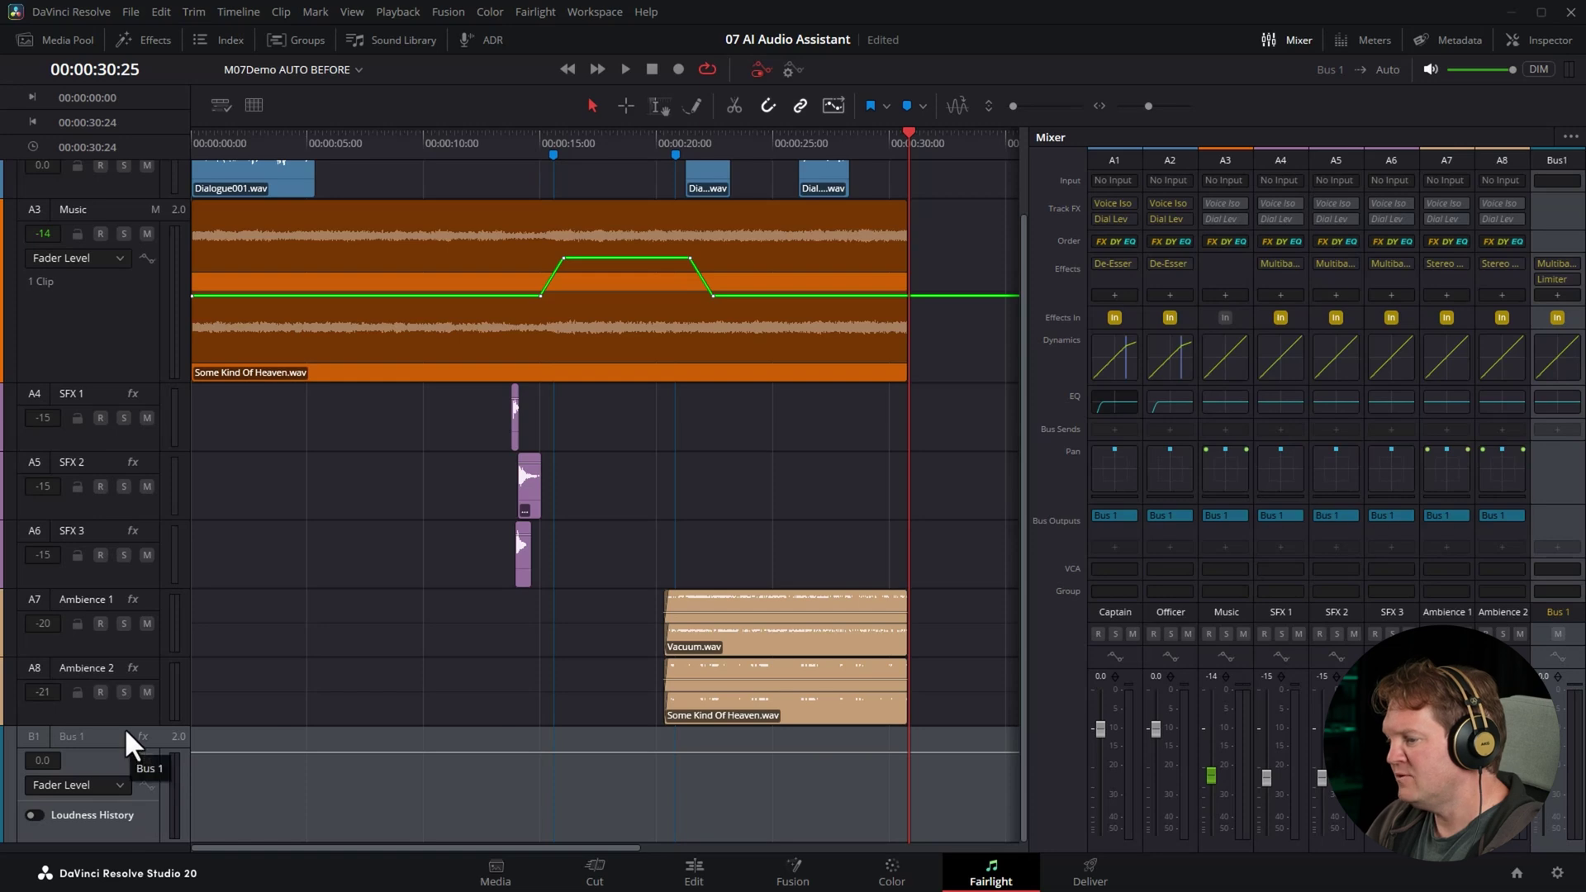
Reopen Bus 1's automation parameter list to reveal the Audio Assistant options
scroll(201, 750, "down", 2)
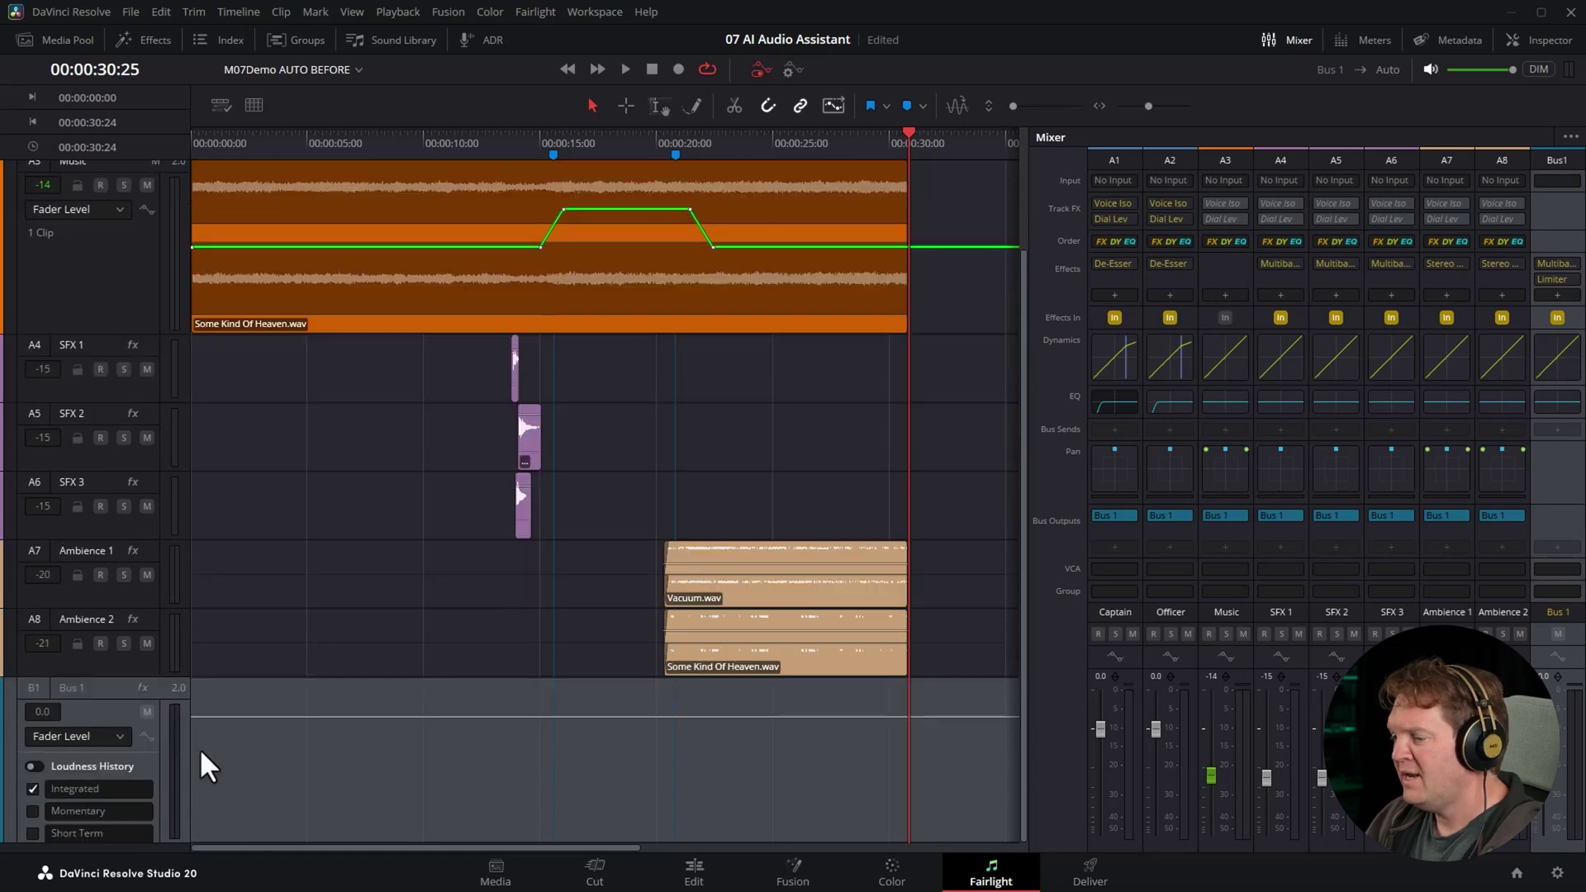
left_click(121, 734)
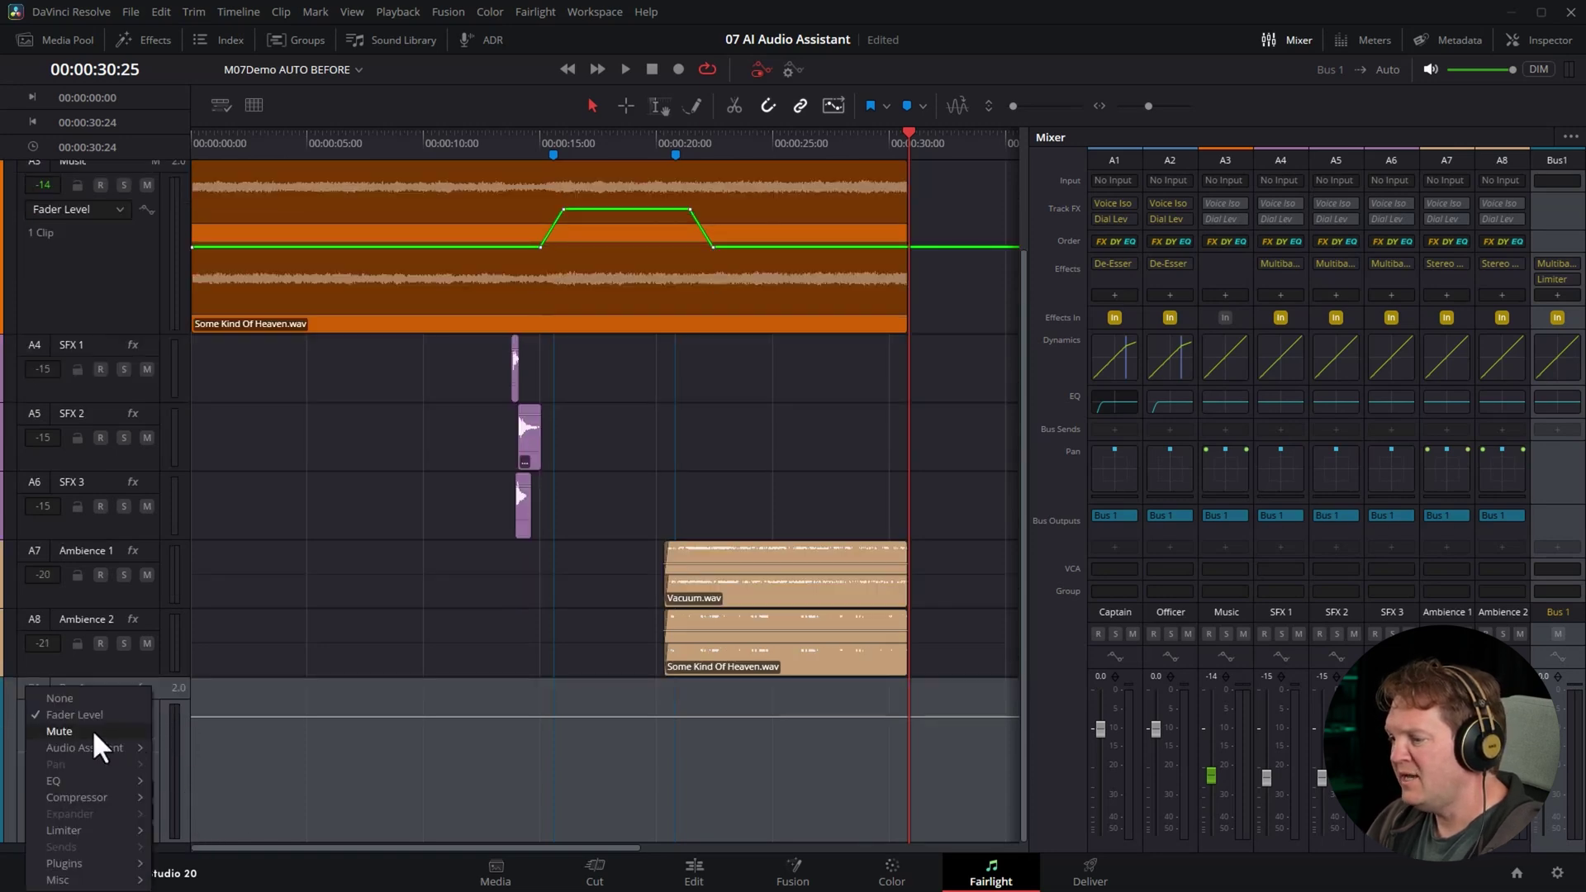
mouse_move(61, 748)
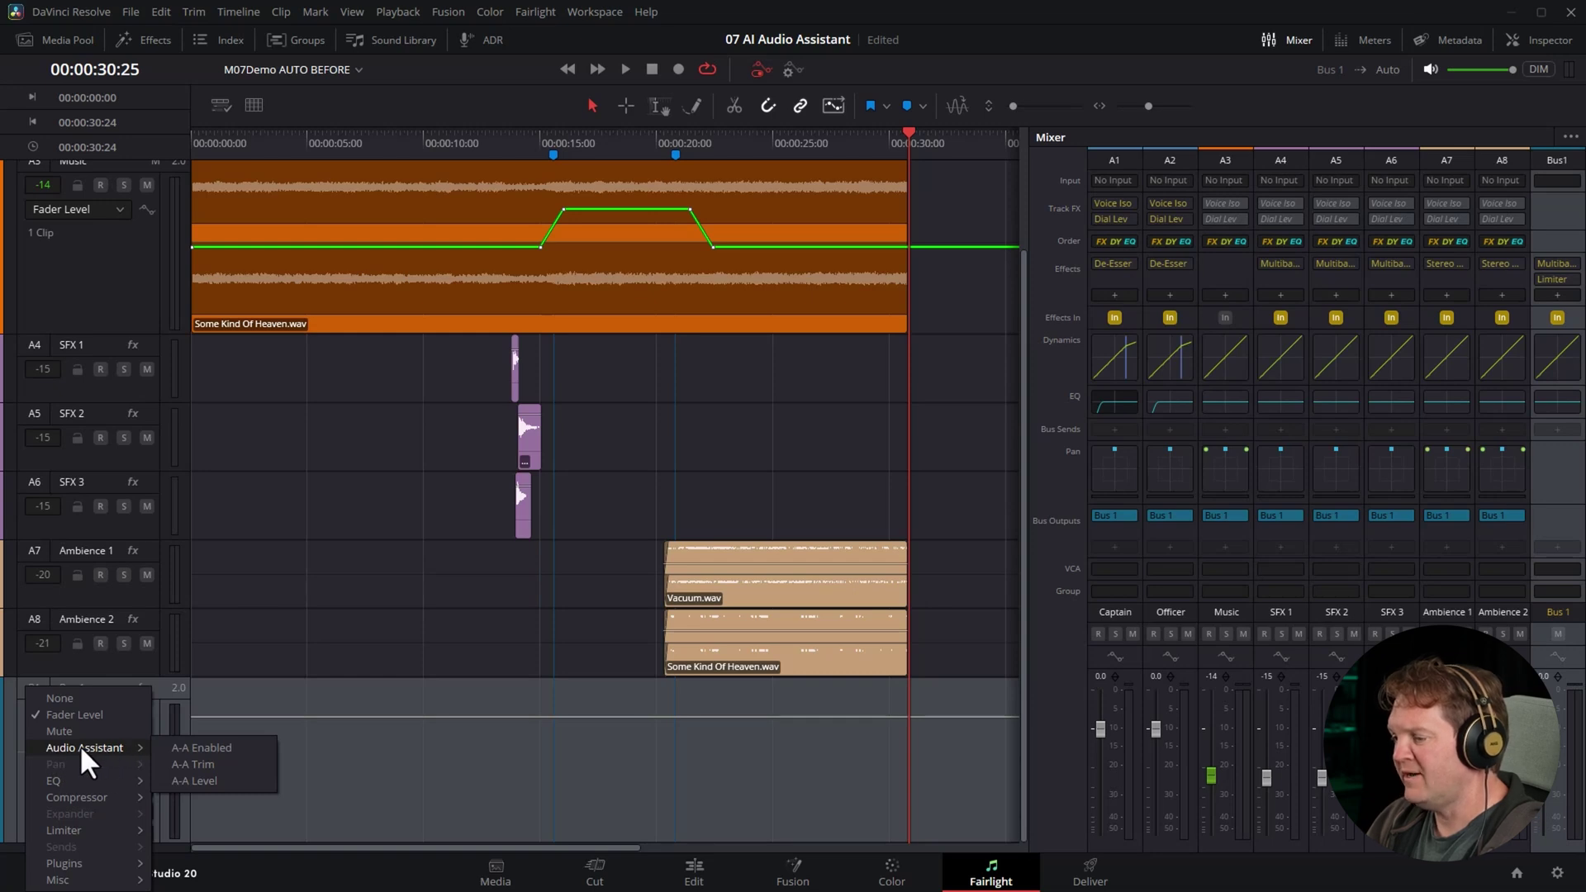
Show Bus 1's Audio Assistant A-A Level automation curve
left_click(205, 780)
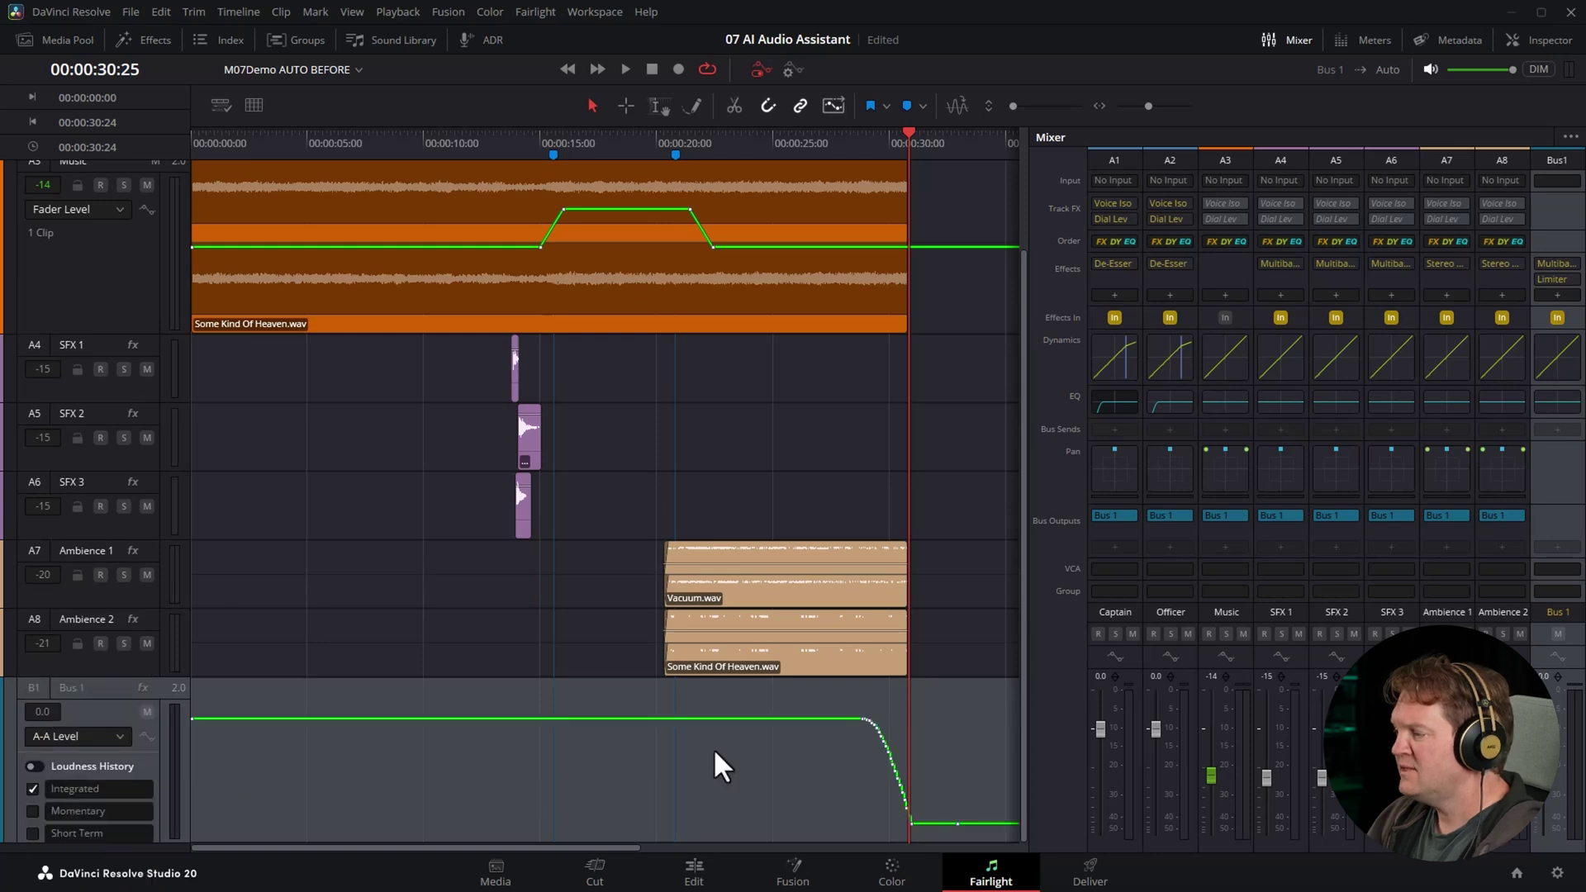